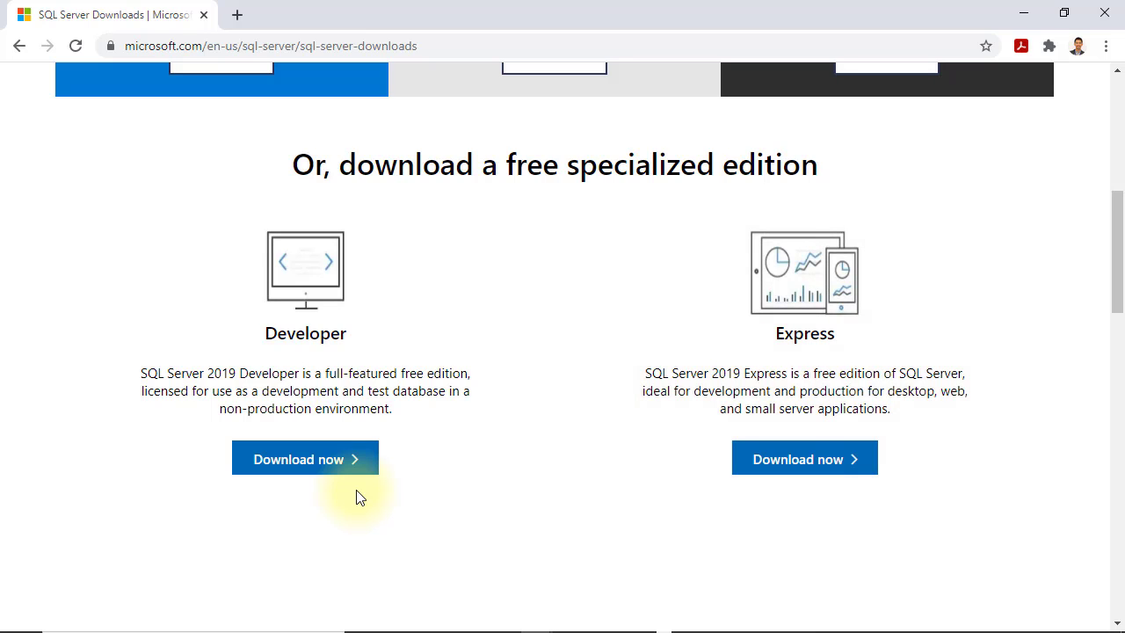
Step: Download the free Developer edition installer SQL2019-SSEI-Dev.exe and run it
scroll(355, 498, "down", 1)
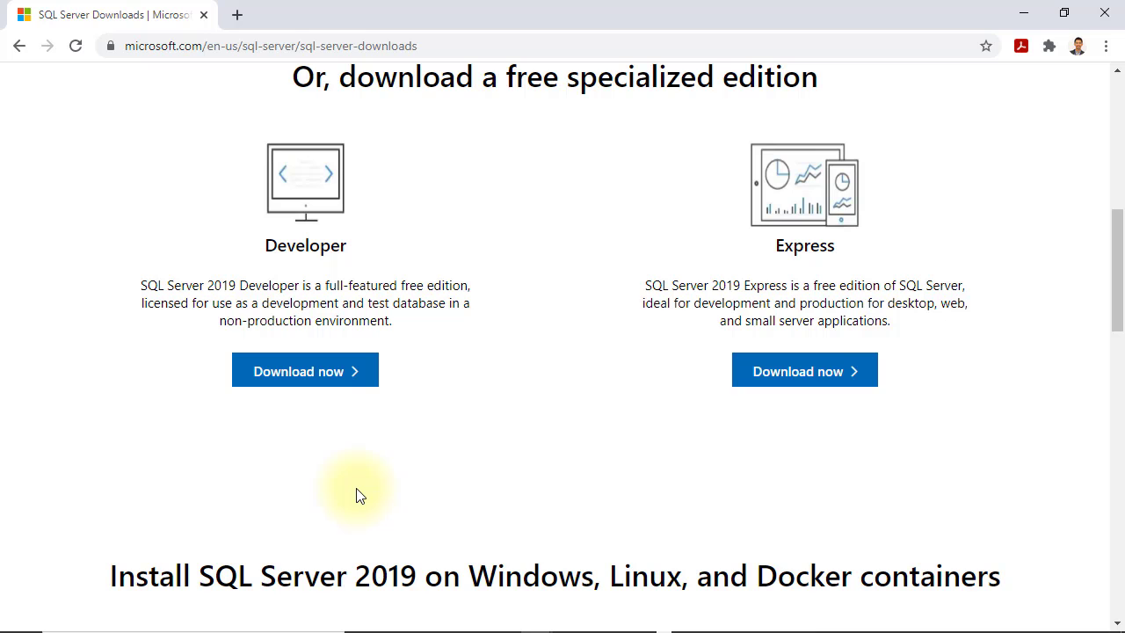
left_click(341, 375)
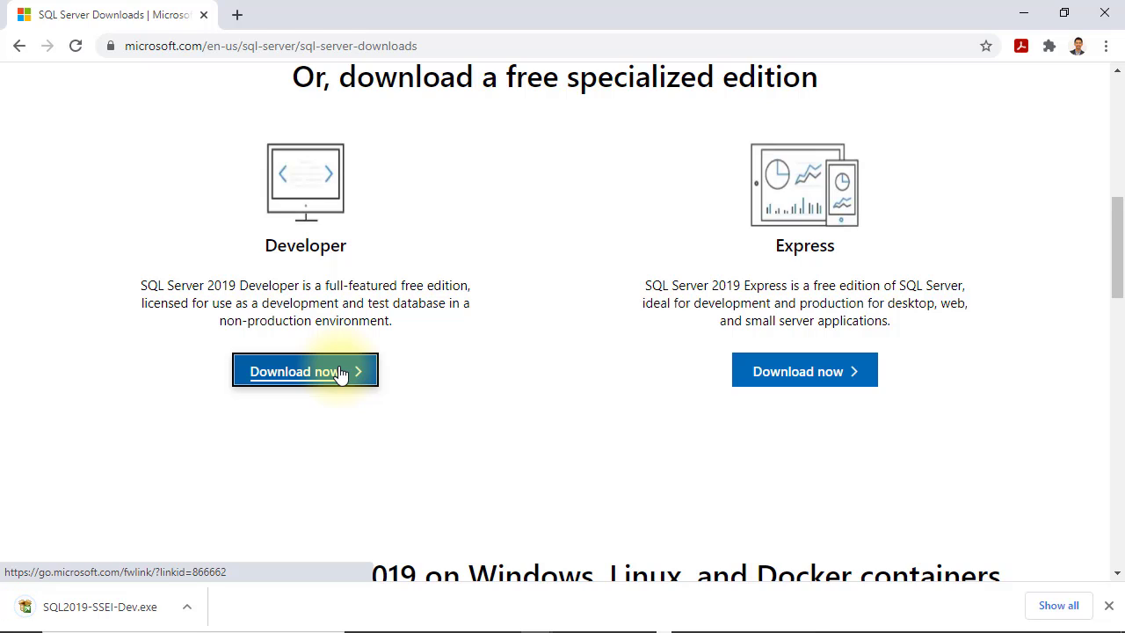
left_click(147, 615)
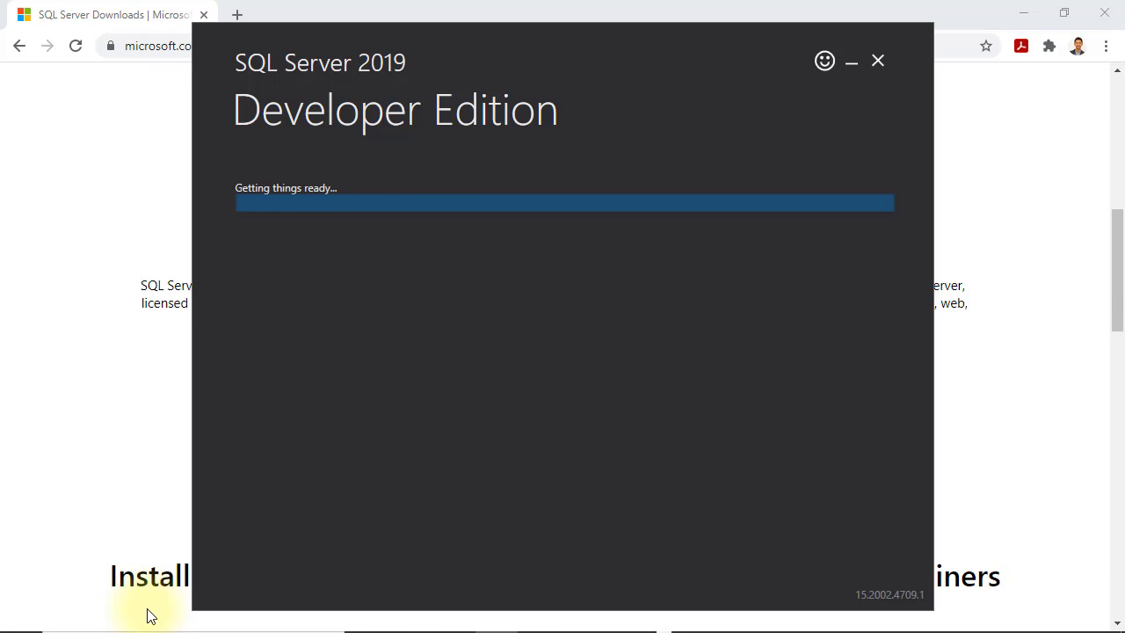
Step: Download the 1,416 MB SQL Server 2019 Developer setup media to C:\SQL2019
left_click(1023, 14)
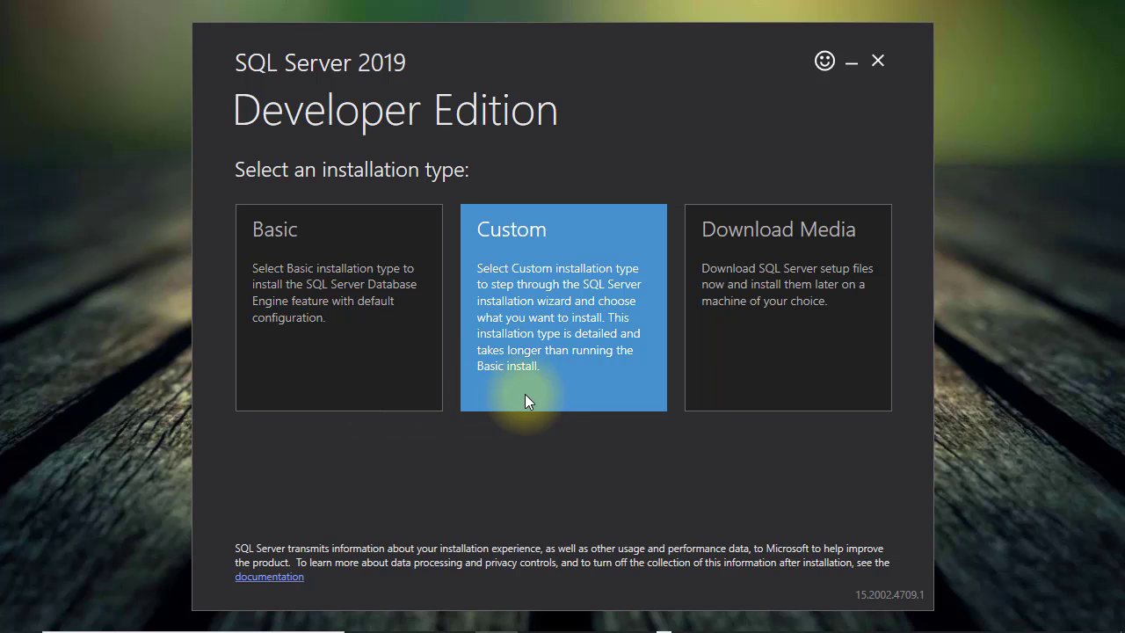
left_click(540, 395)
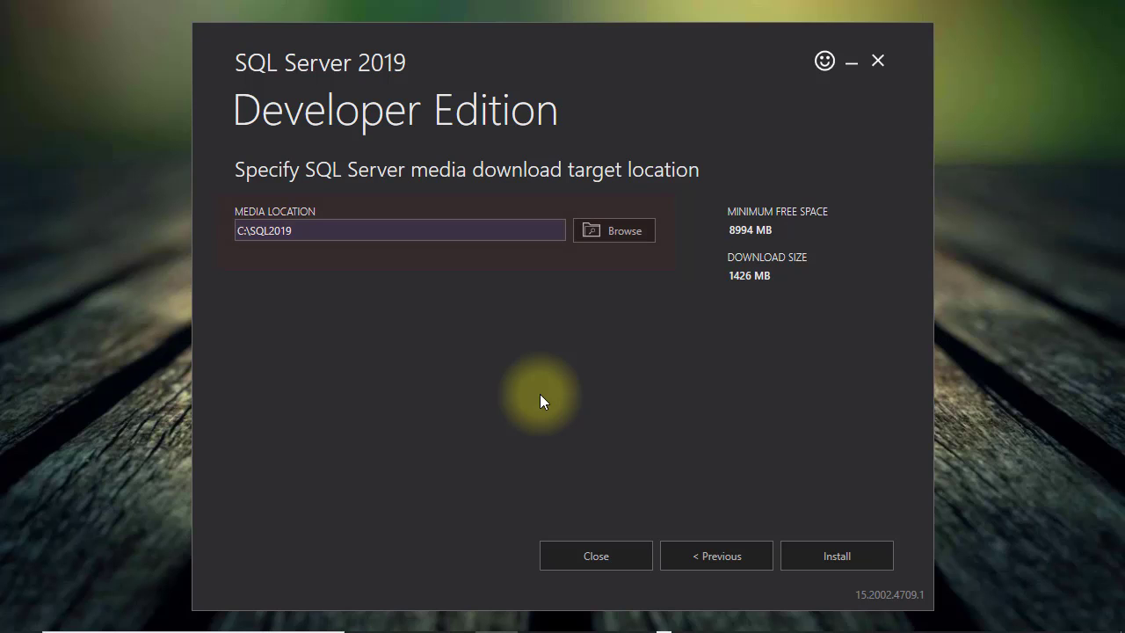
left_click(854, 561)
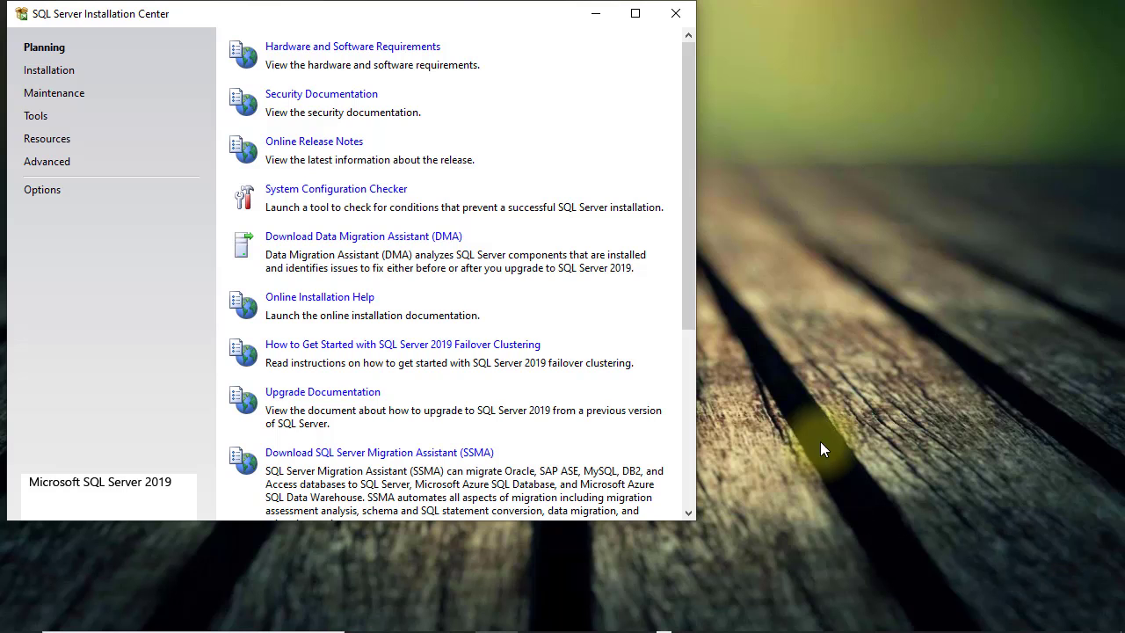
Step: Run the System Configuration Checker, confirm all 8 global rules pass, then show the Installation options
left_click_drag(284, 23, 469, 67)
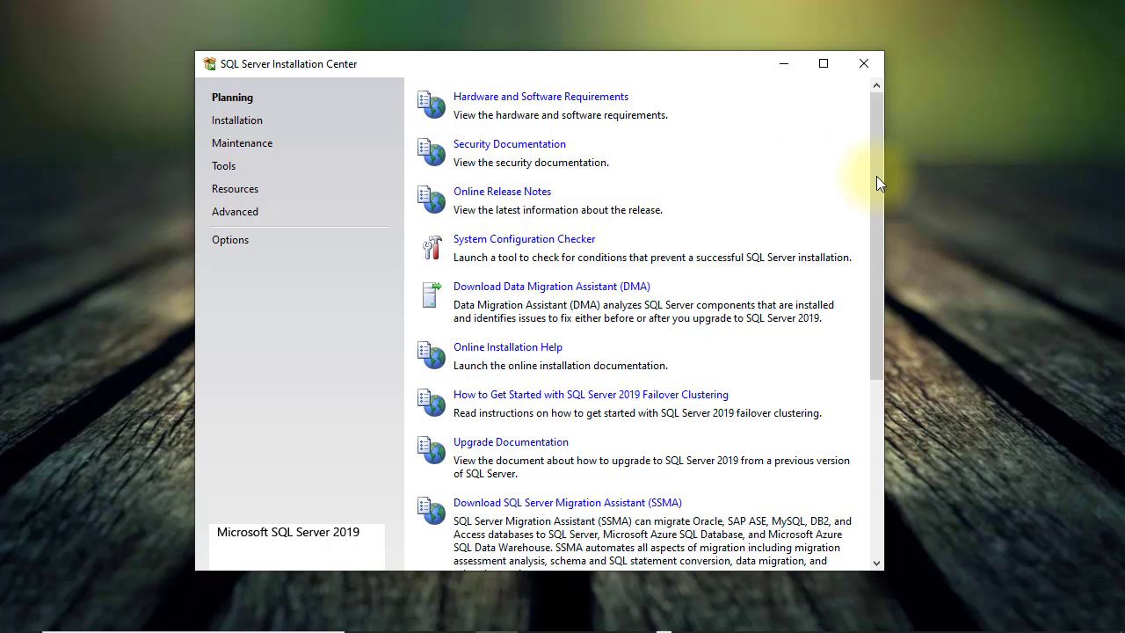
mouse_move(876, 176)
left_mouse_down()
mouse_move(874, 281)
mouse_move(879, 158)
left_mouse_up()
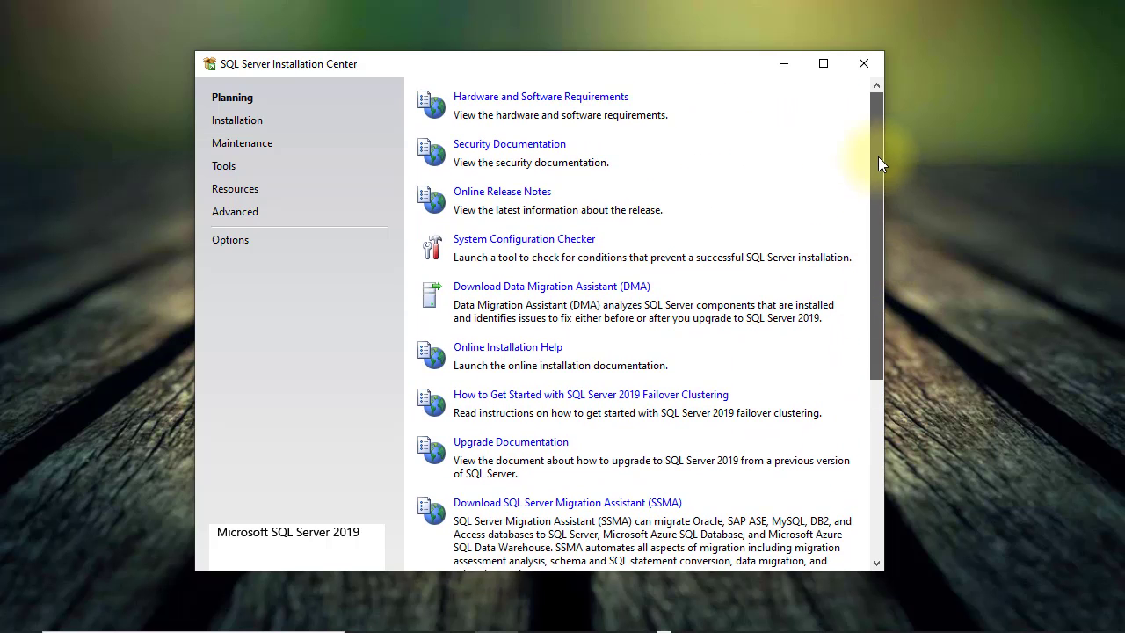
left_click(571, 239)
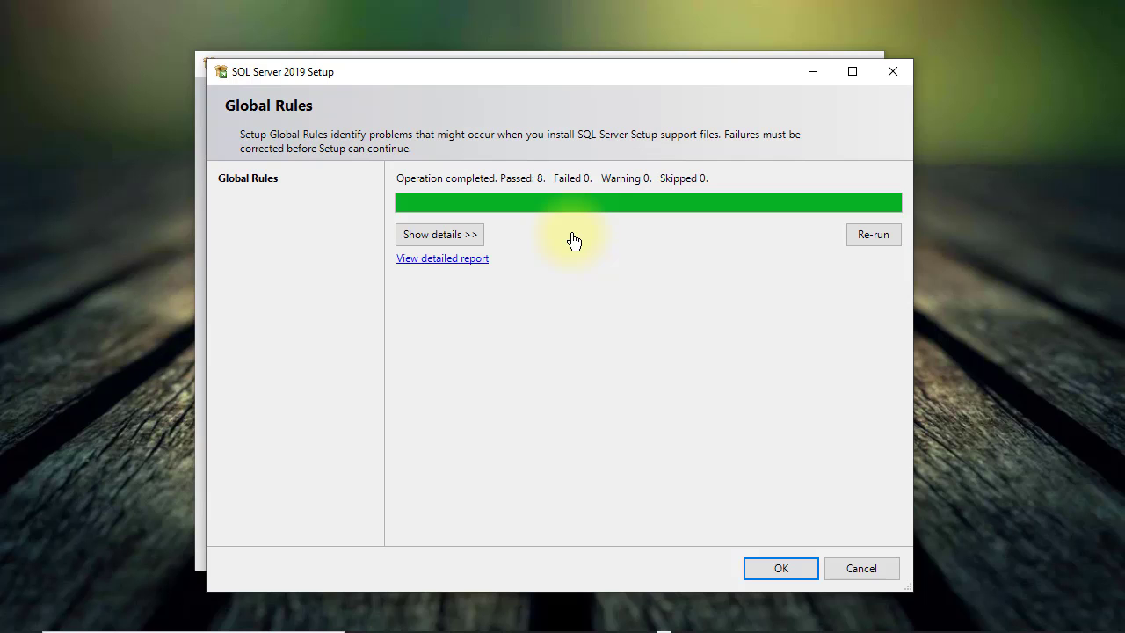
left_click(476, 234)
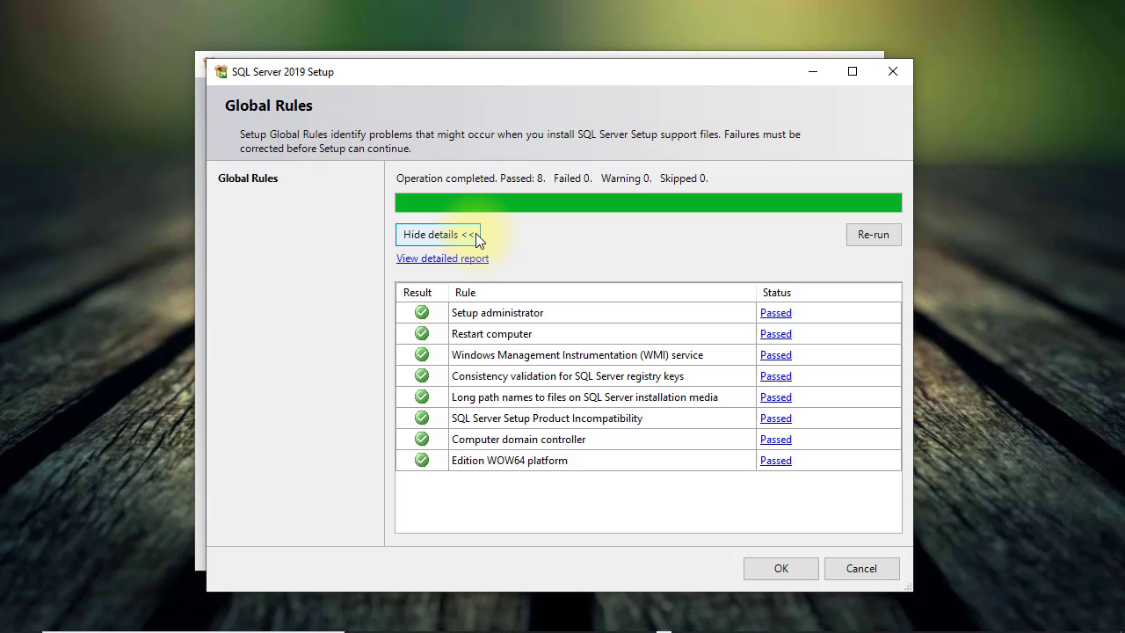
left_click(475, 234)
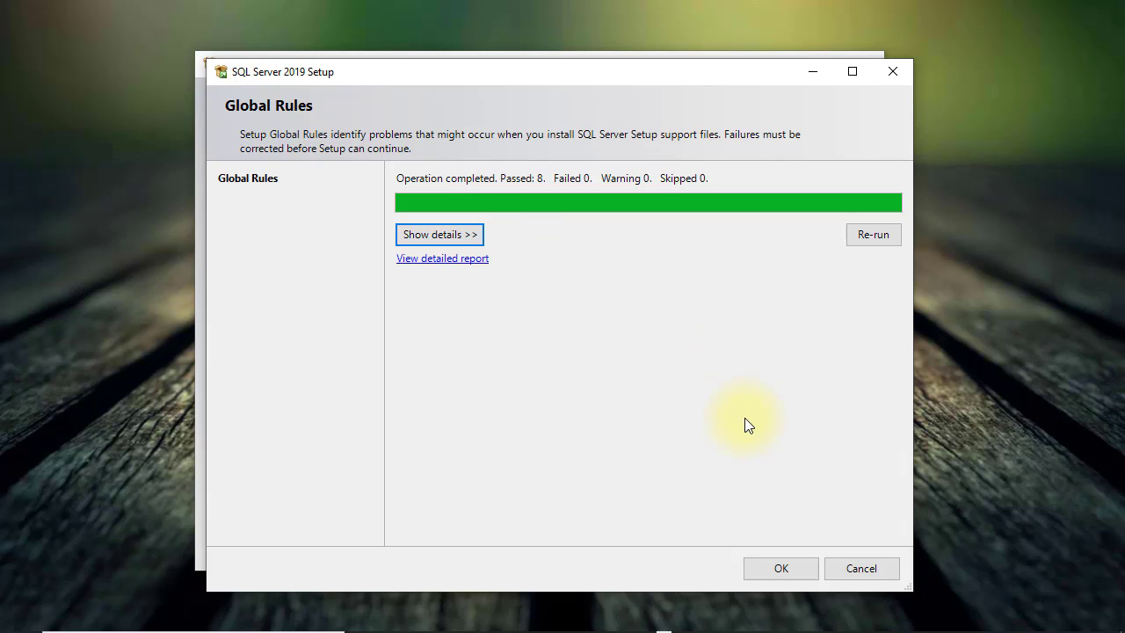
left_click(771, 565)
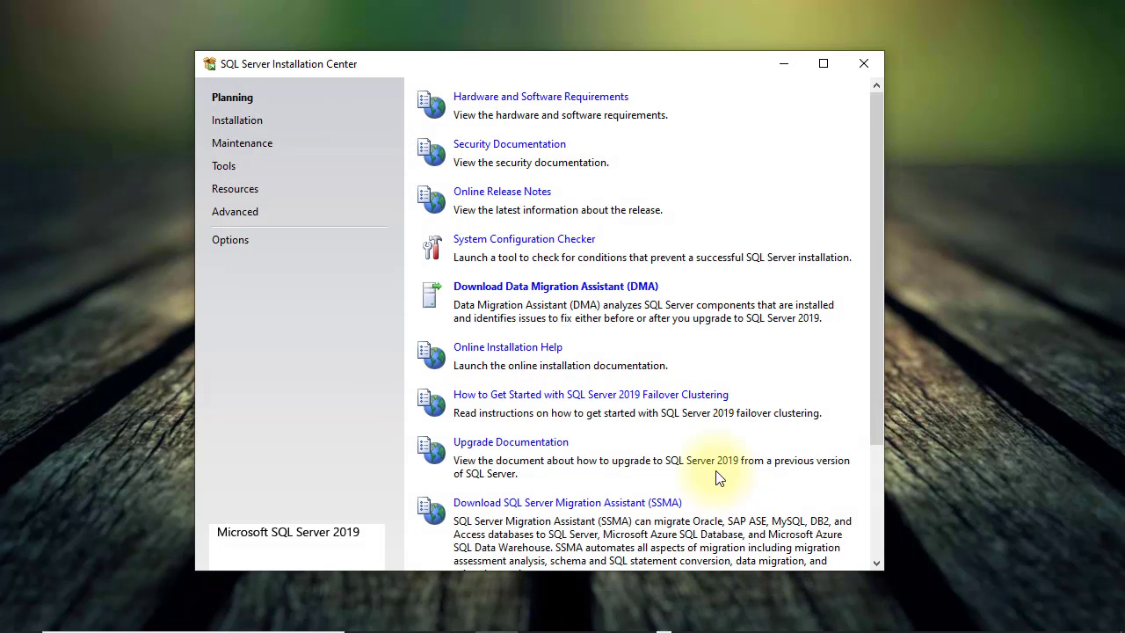
left_click(255, 121)
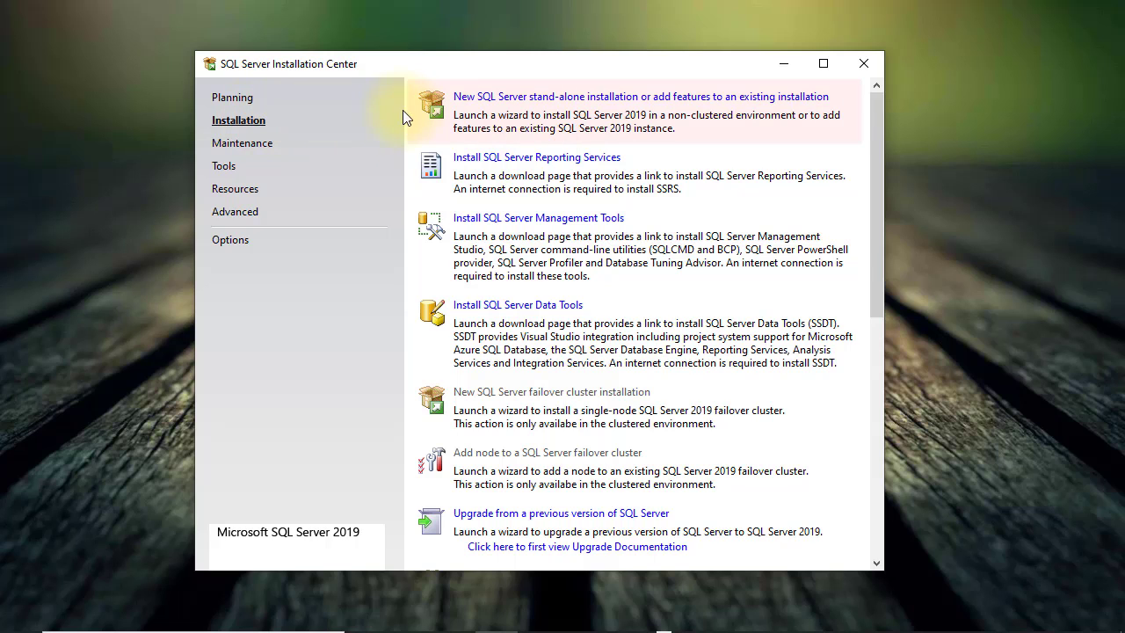
Step: Start a new stand-alone installation using the free Developer edition
left_click(638, 96)
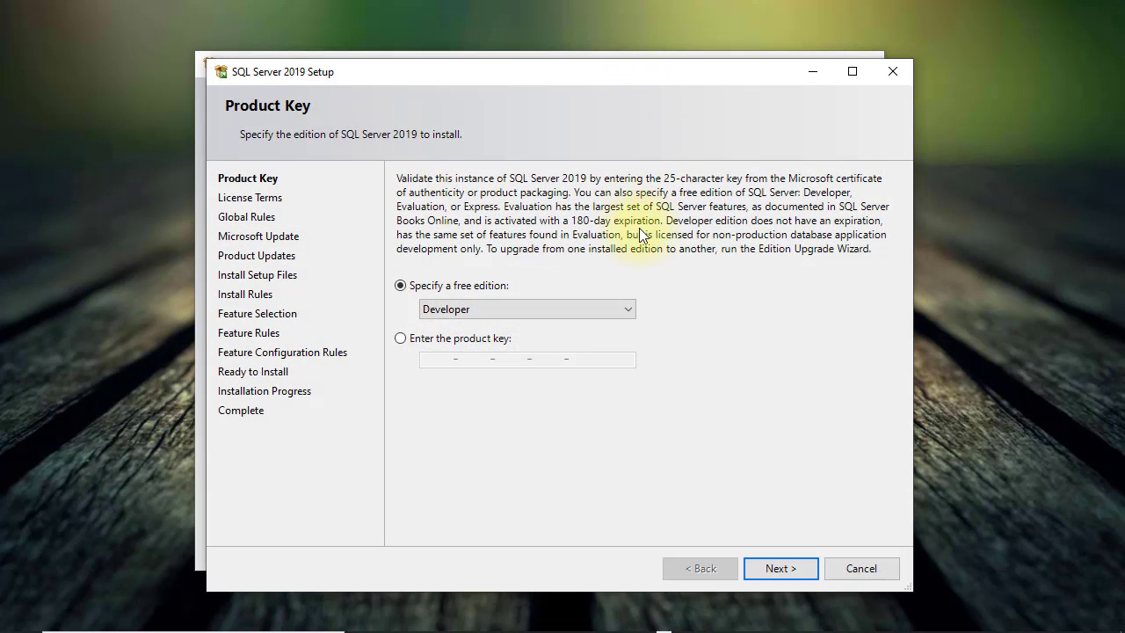
left_click(631, 307)
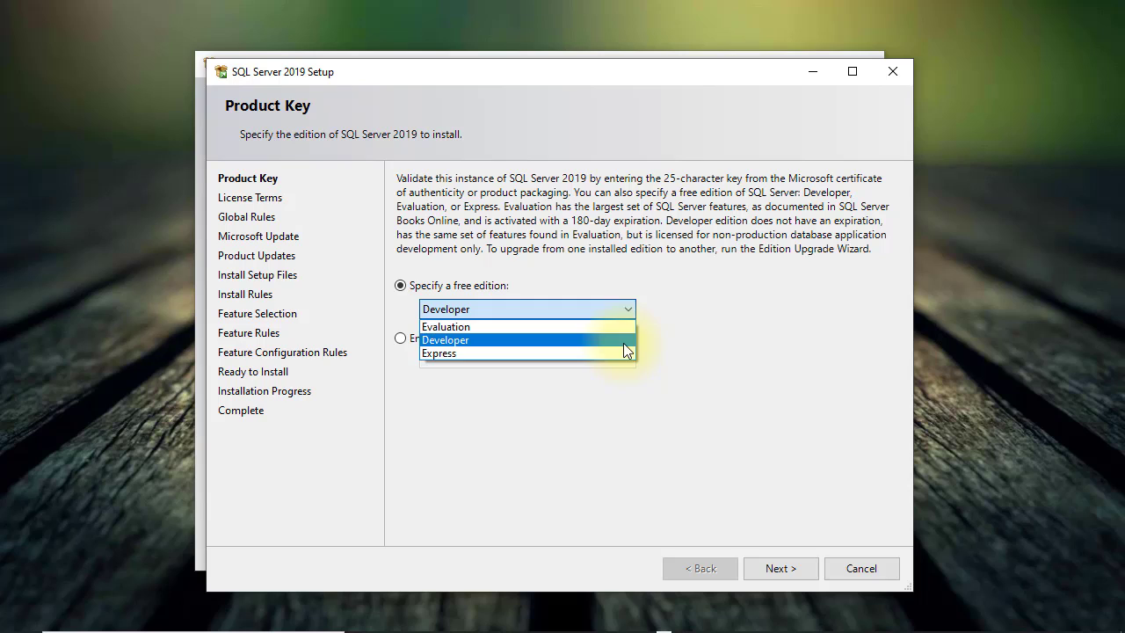
left_click(623, 343)
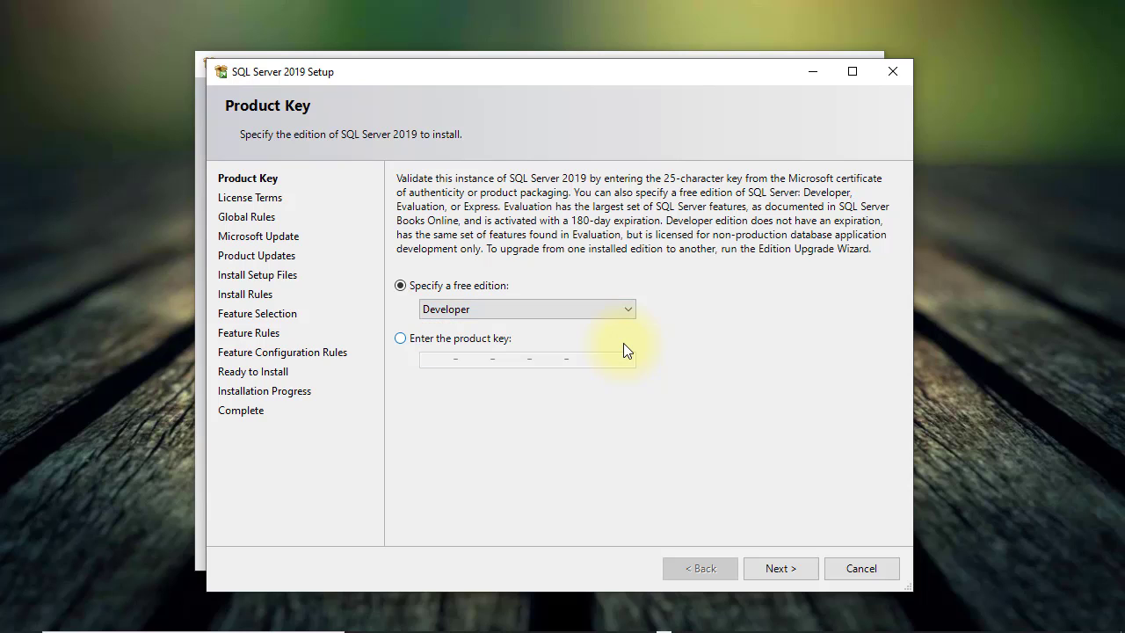
left_click(771, 567)
Step: Accept the license terms, enable Microsoft Update, and pass the install rules to Feature Selection
left_click_drag(891, 194, 895, 348)
left_click(401, 452)
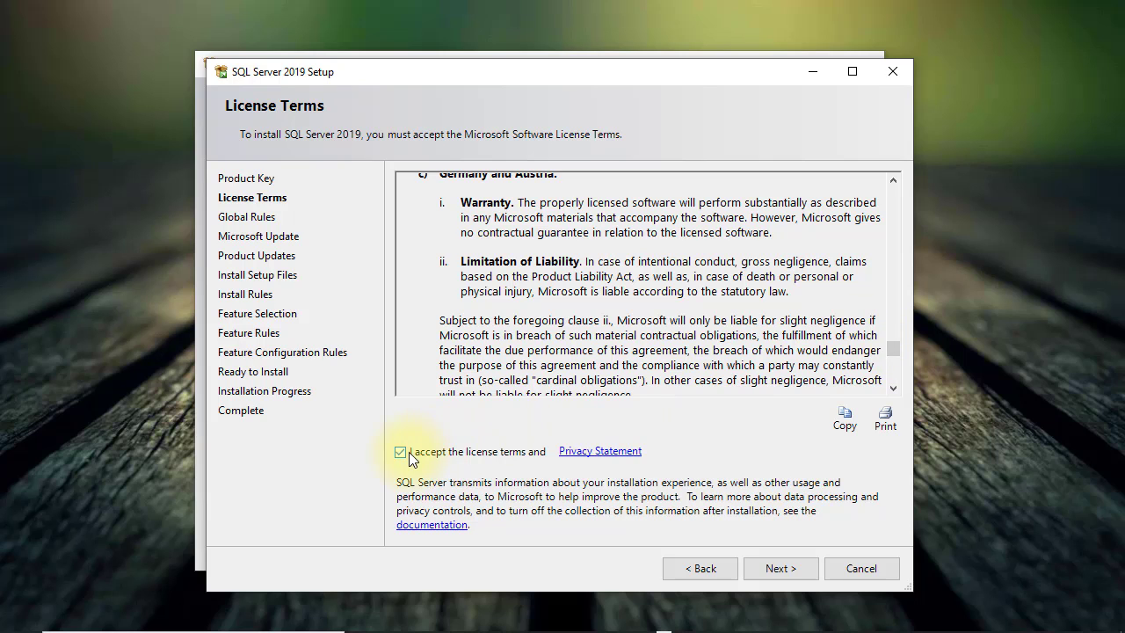
left_click(765, 568)
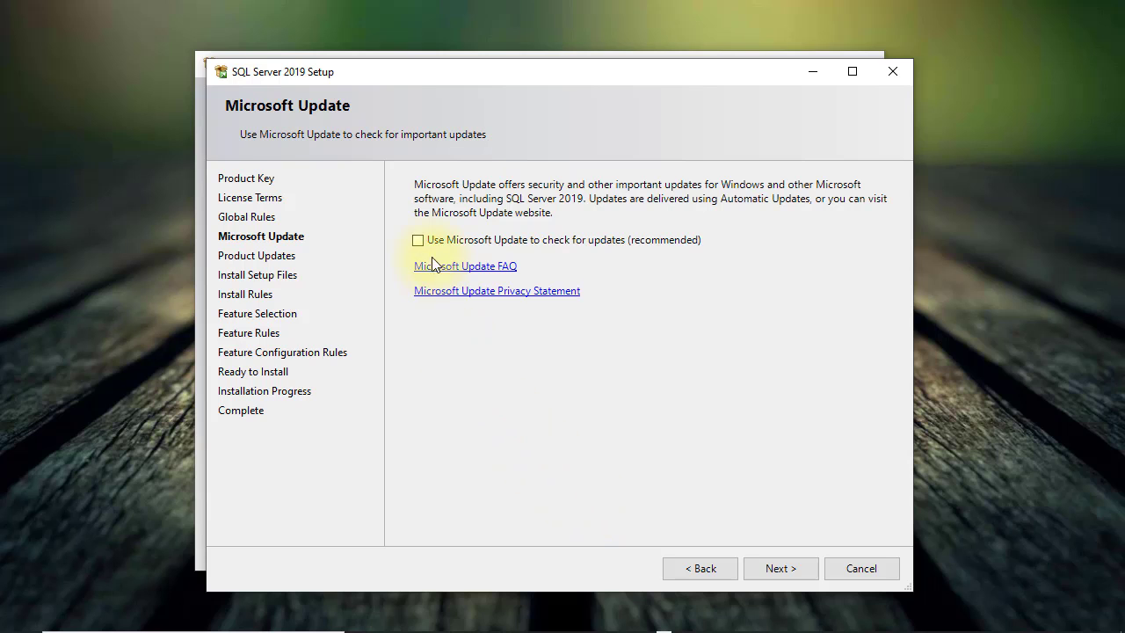
left_click(418, 240)
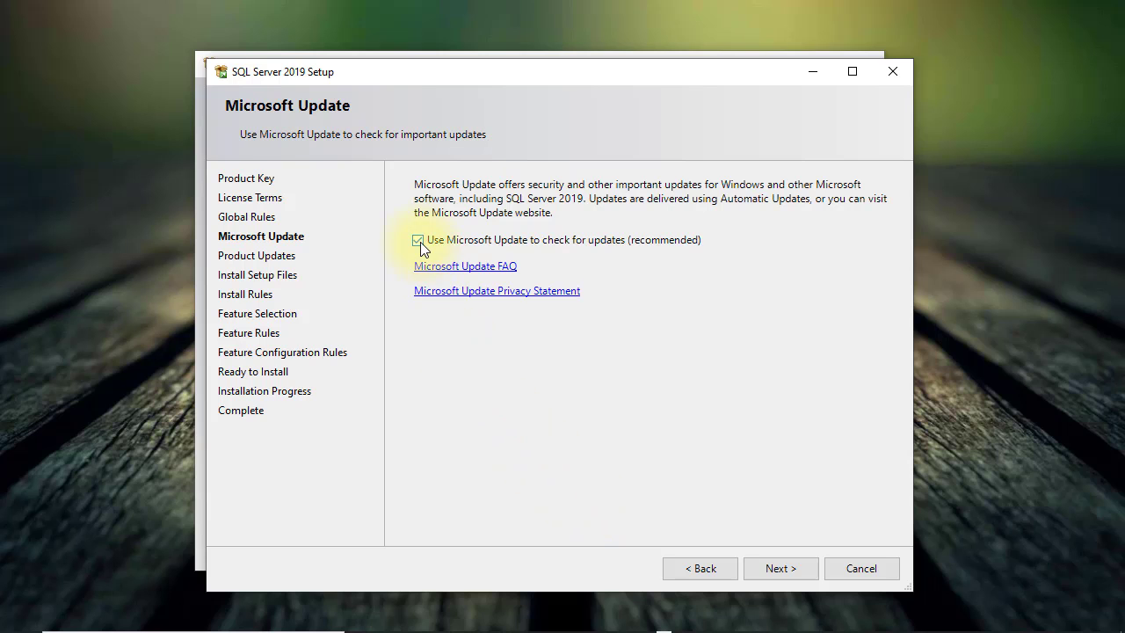
left_click(774, 569)
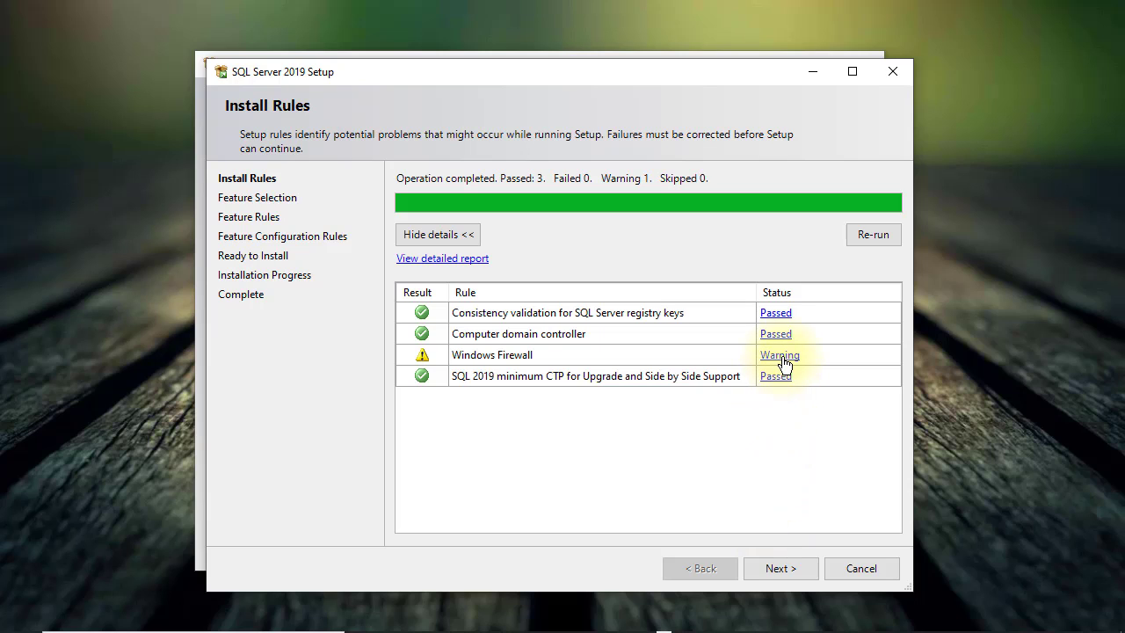
left_click(771, 573)
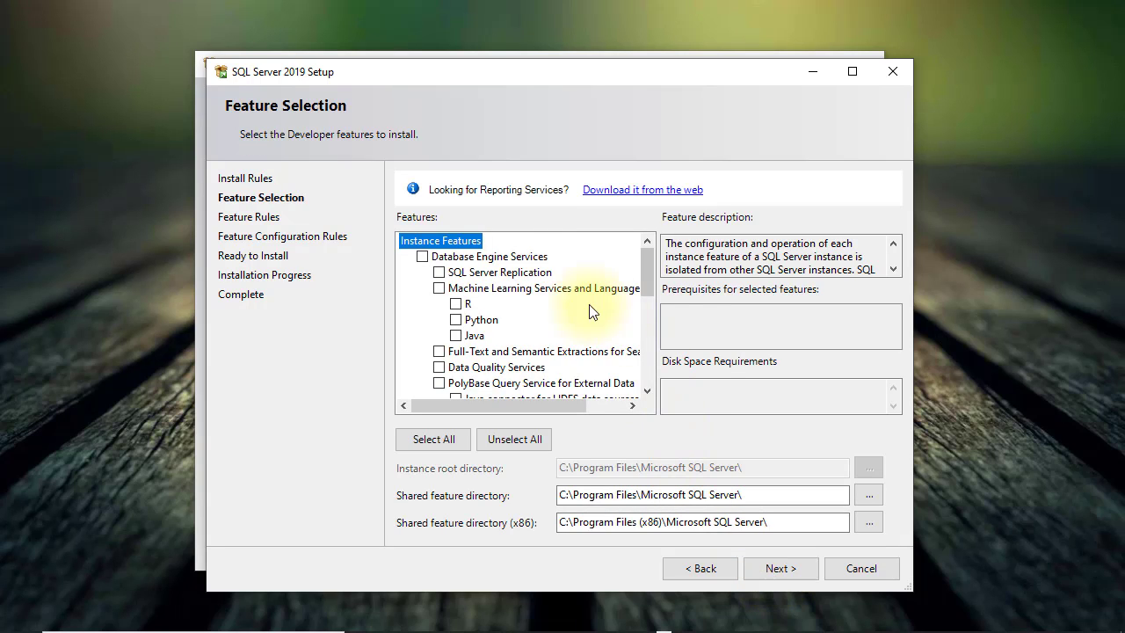
Step: Tick Database Engine Services as the feature to install and confirm the selection
left_click_drag(652, 267, 649, 303)
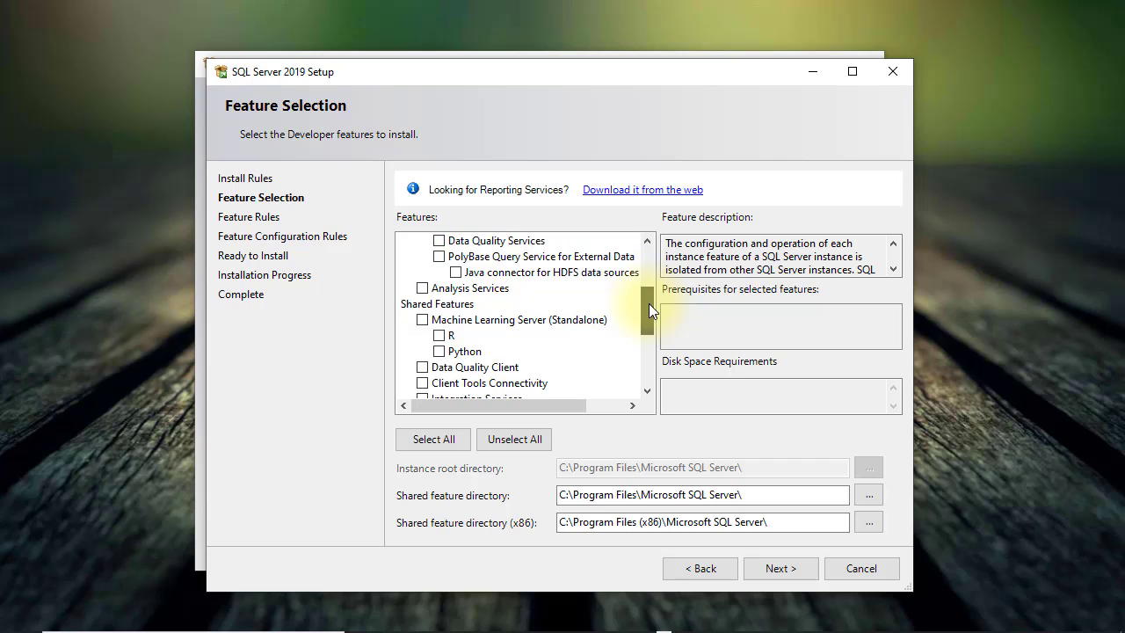
left_click(647, 390)
left_click(647, 390)
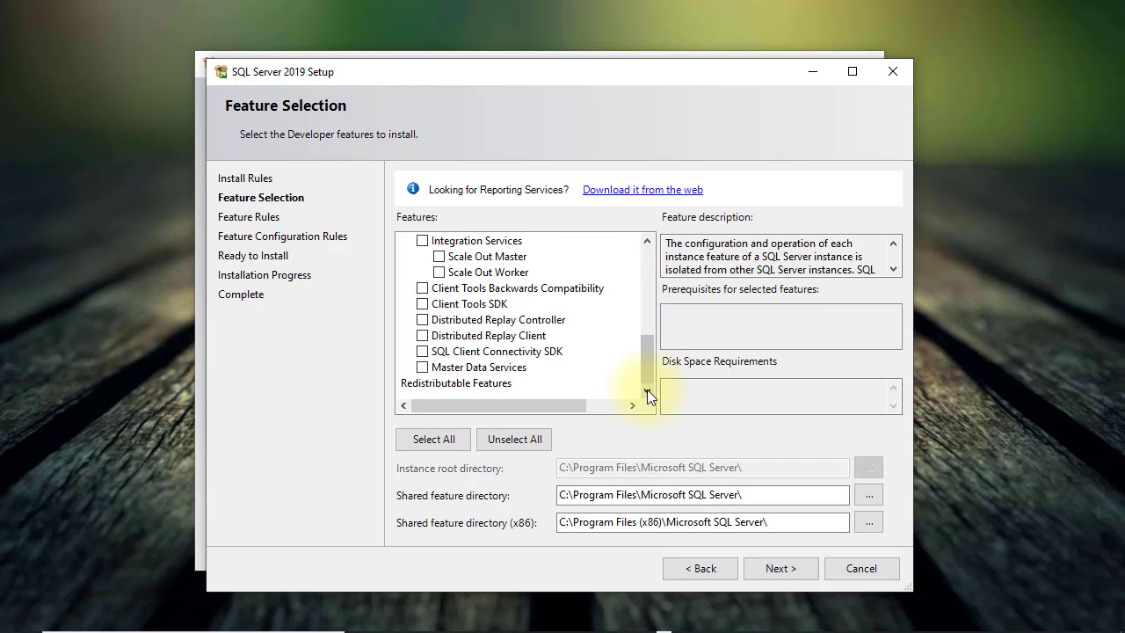
left_click_drag(648, 376, 644, 242)
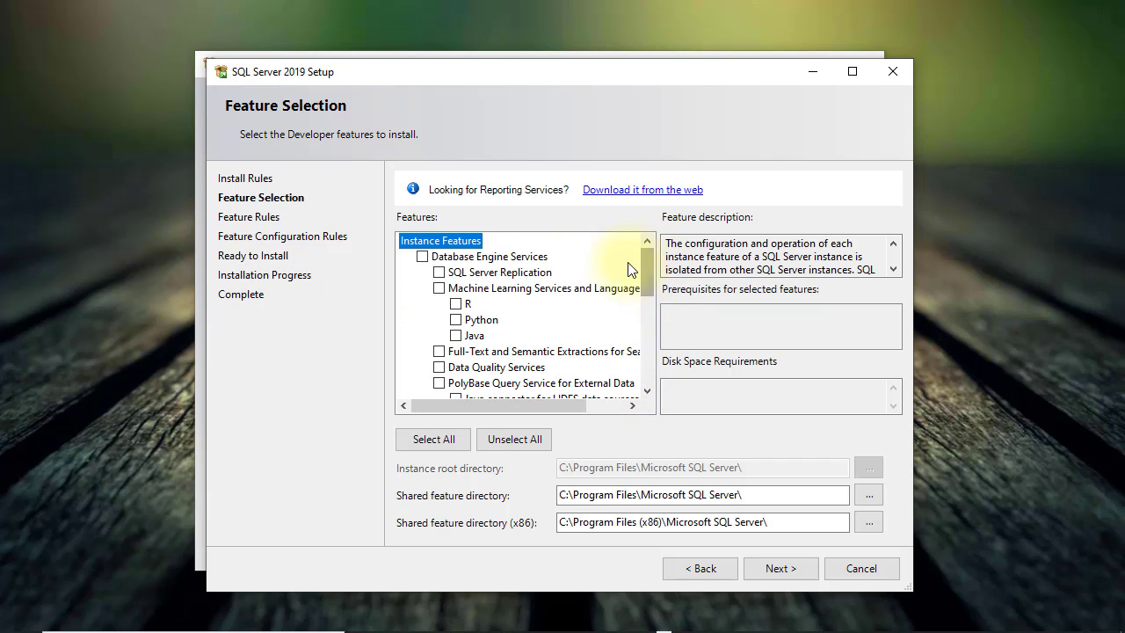
left_click(422, 257)
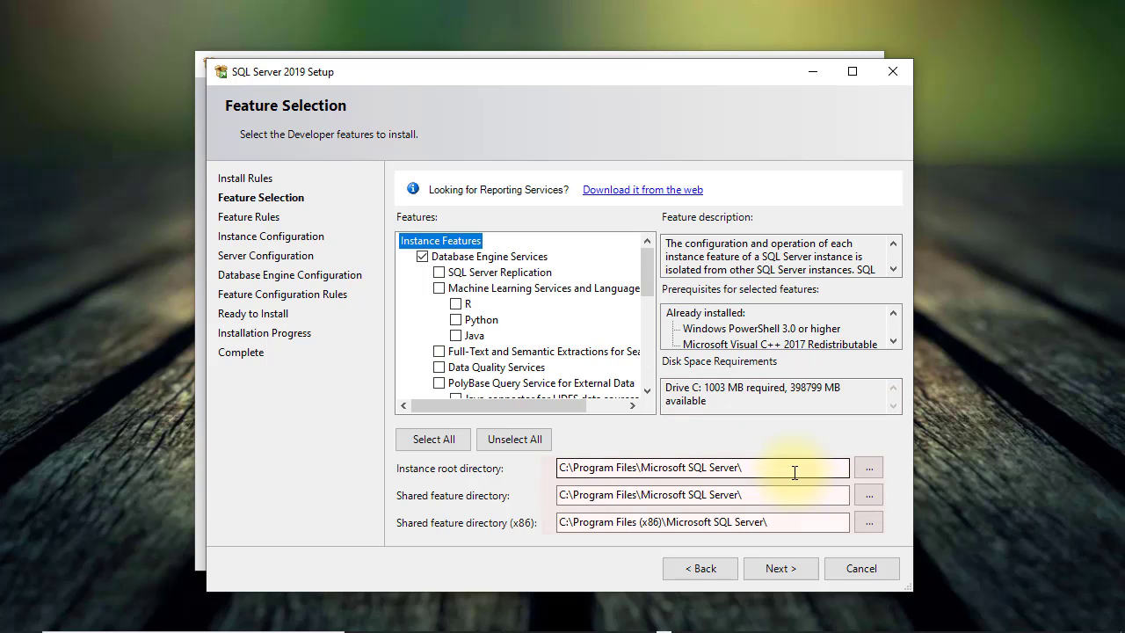
left_click(787, 578)
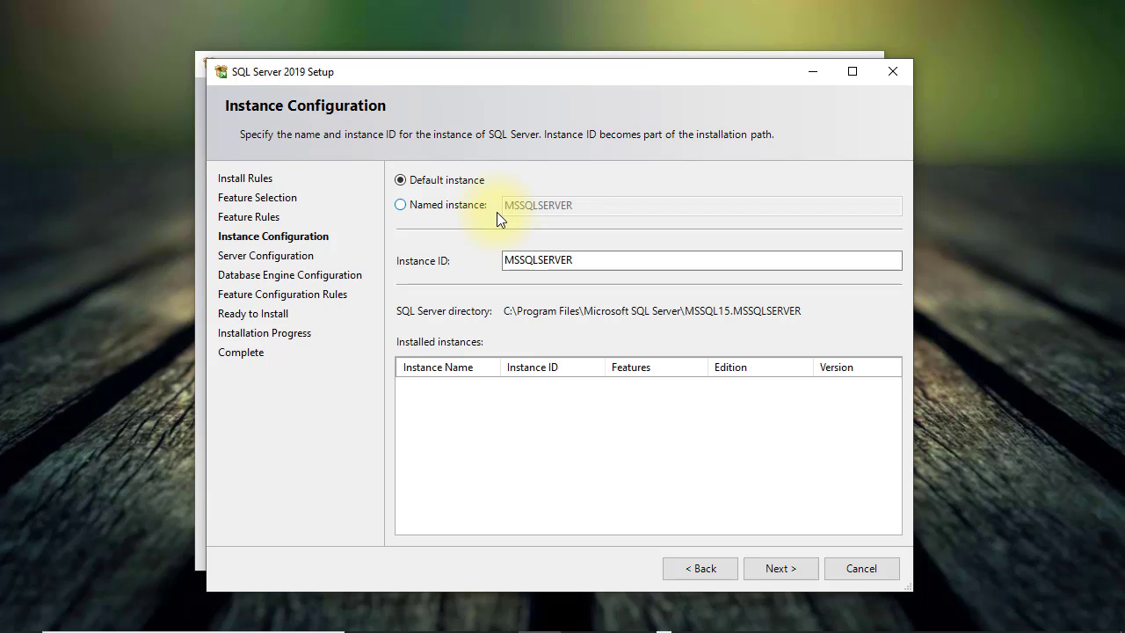
Step: Create a named instance MSSQLSERVER2019 with the matching instance ID
left_click(401, 206)
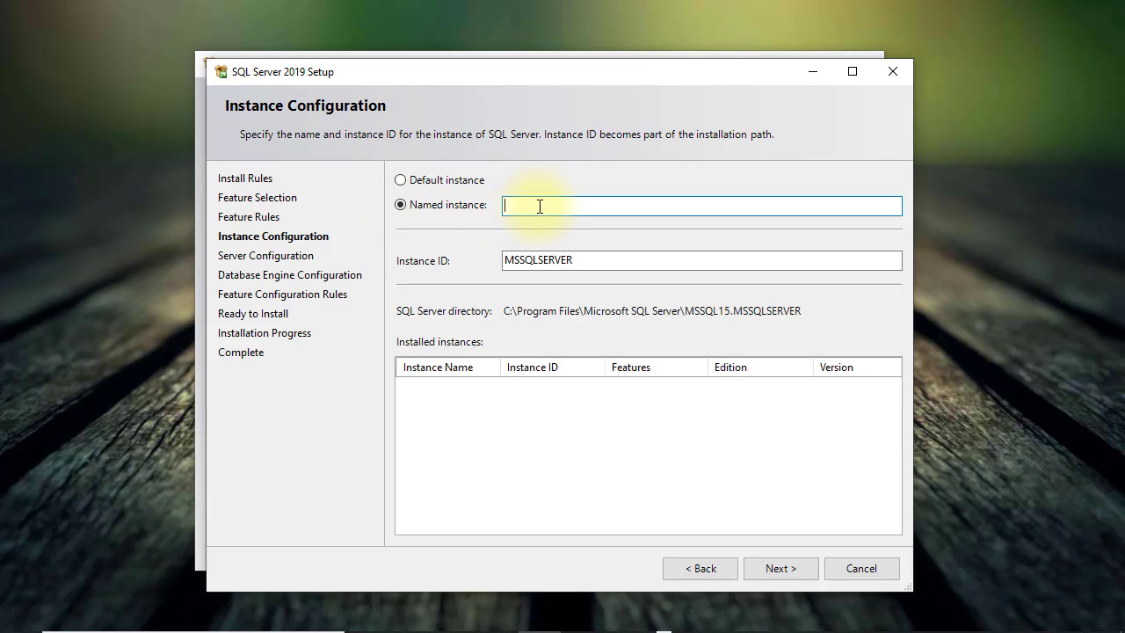
type("MSSQLSERVER2019")
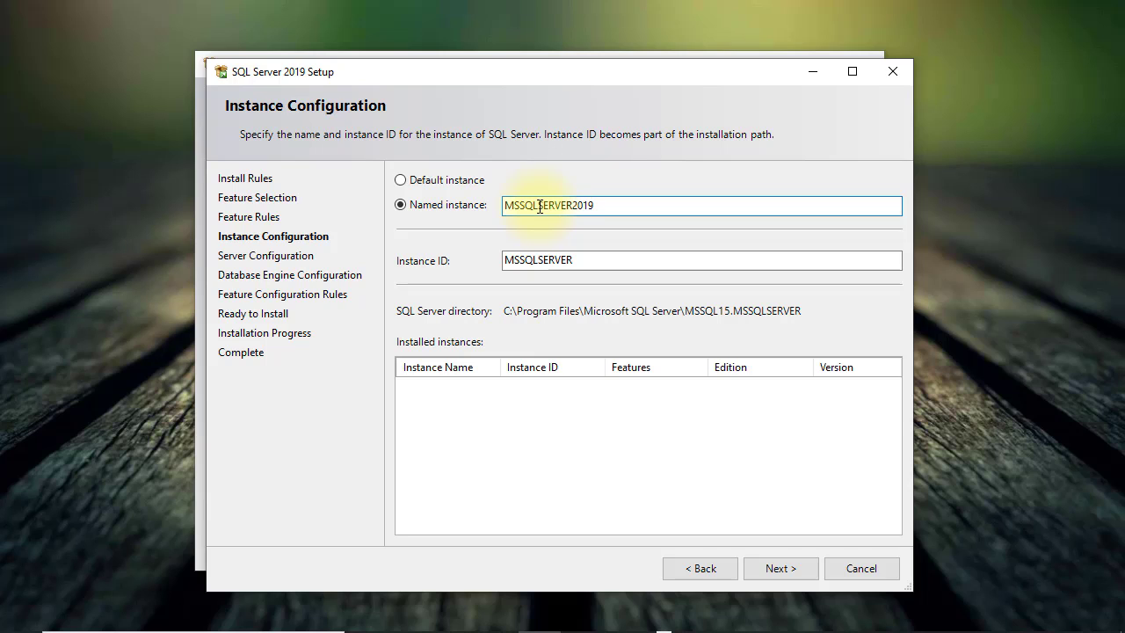
left_click(651, 261)
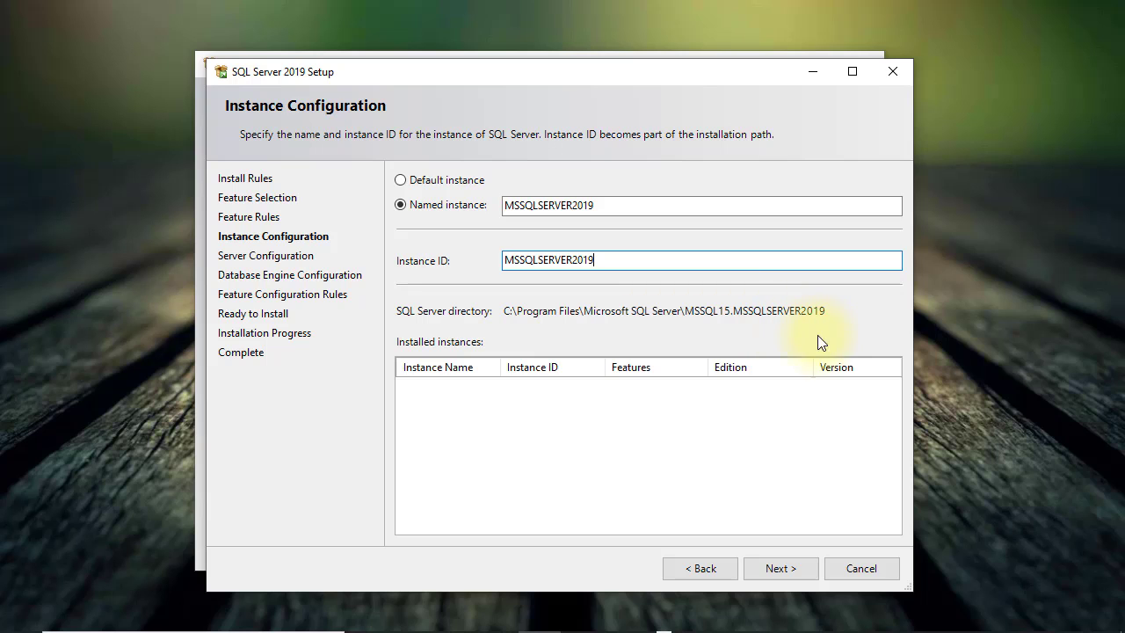
left_click(789, 566)
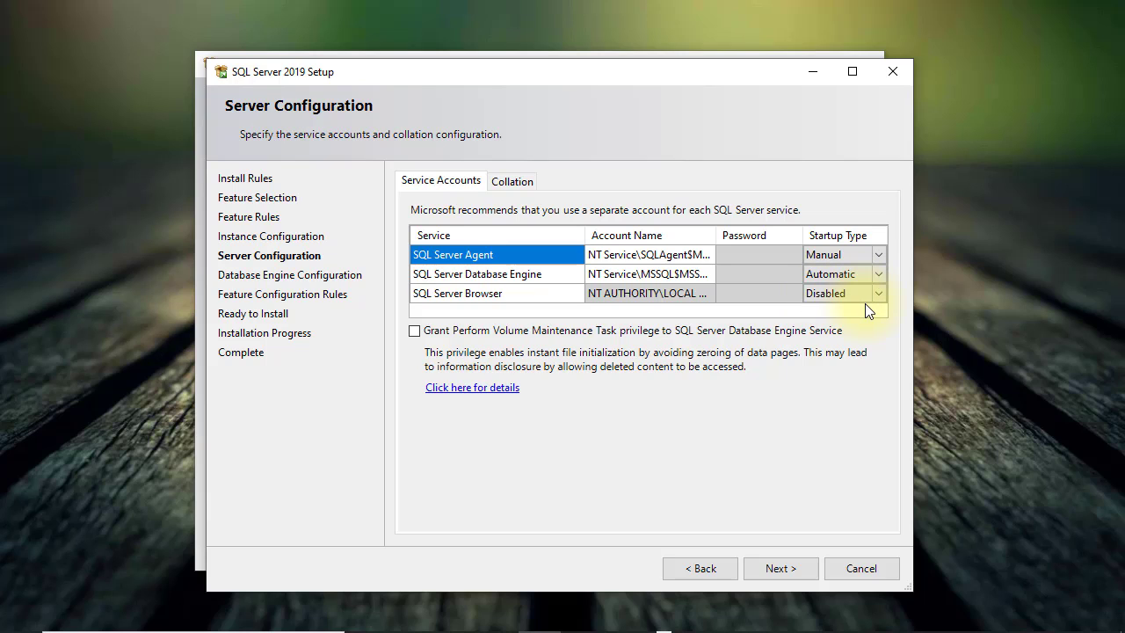
Step: Leave the Database Engine service startup type on Automatic and continue
left_click(880, 276)
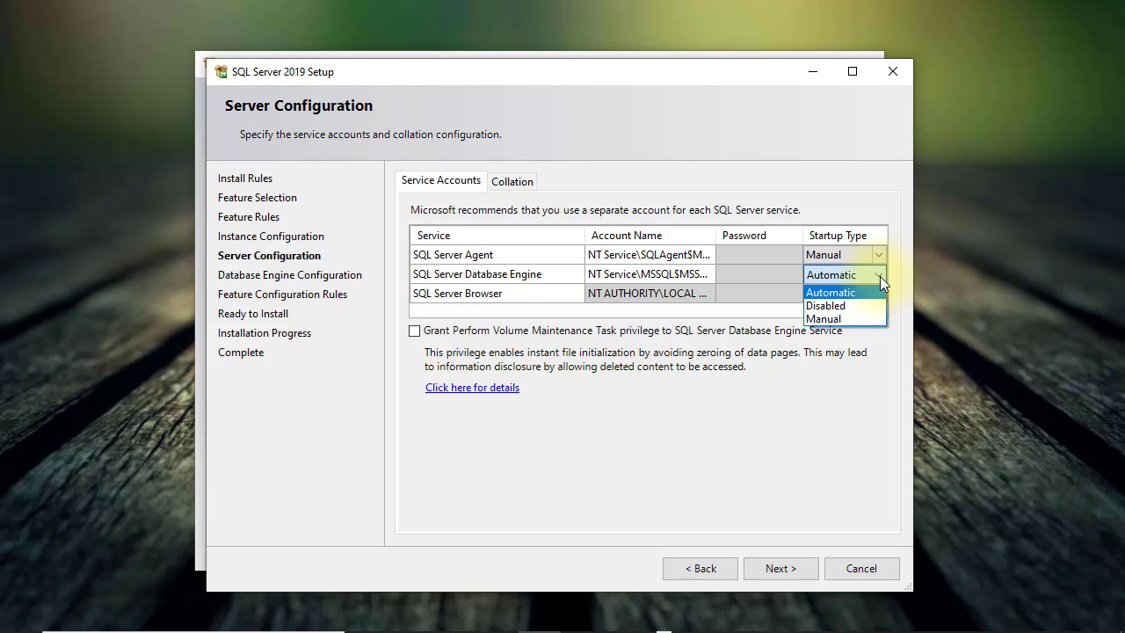
left_click(880, 276)
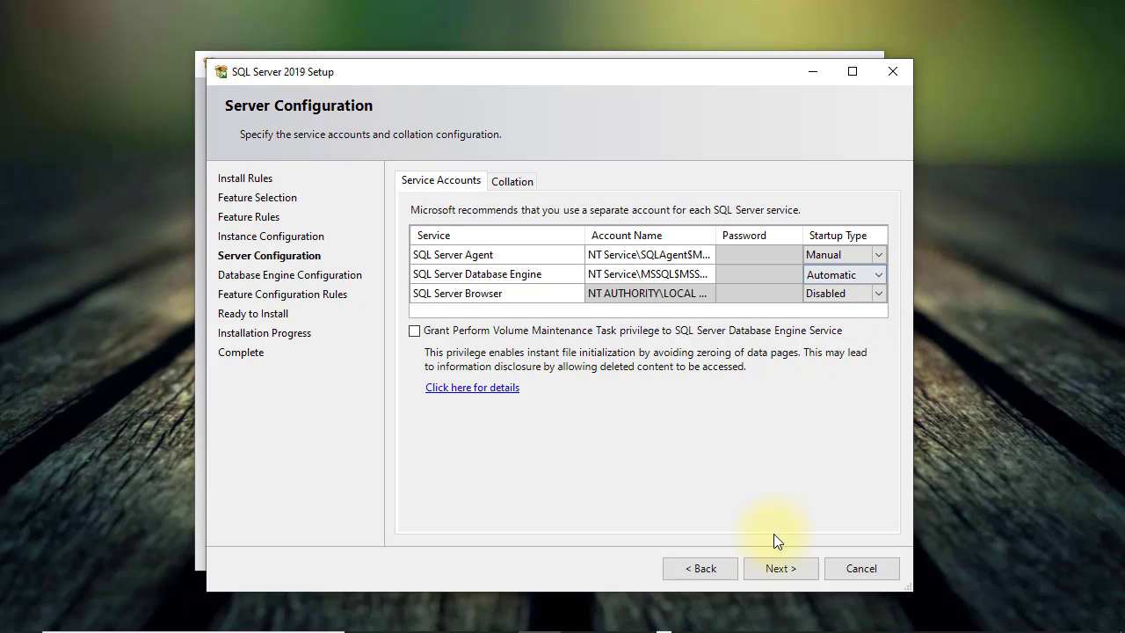
left_click(777, 563)
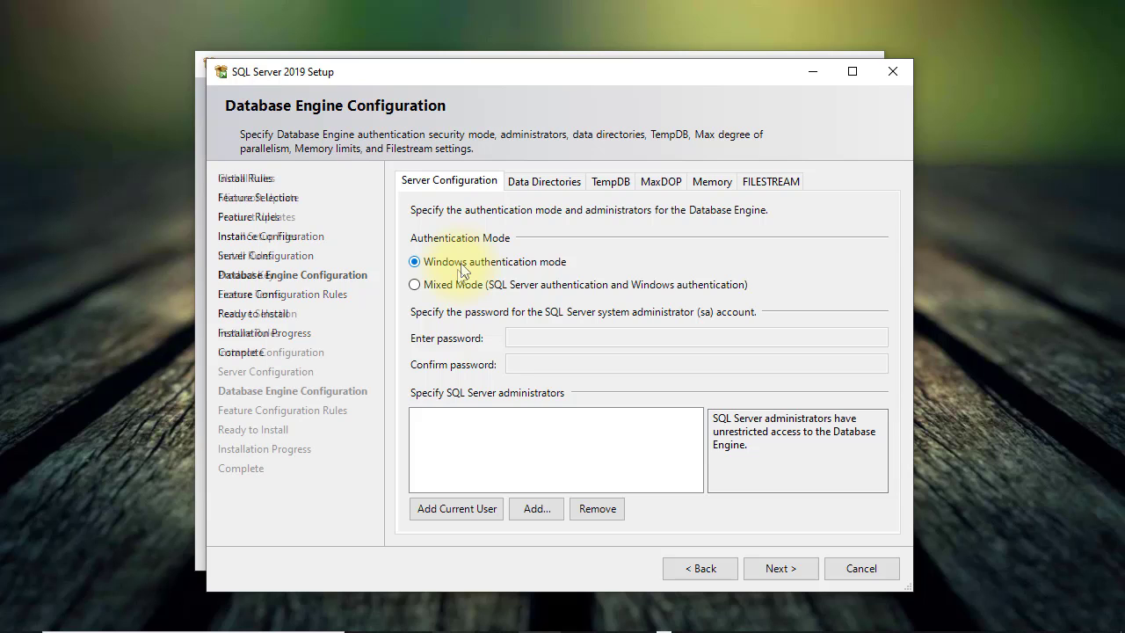
Step: Switch to Mixed Mode authentication and enter and confirm the sa password
left_click(457, 285)
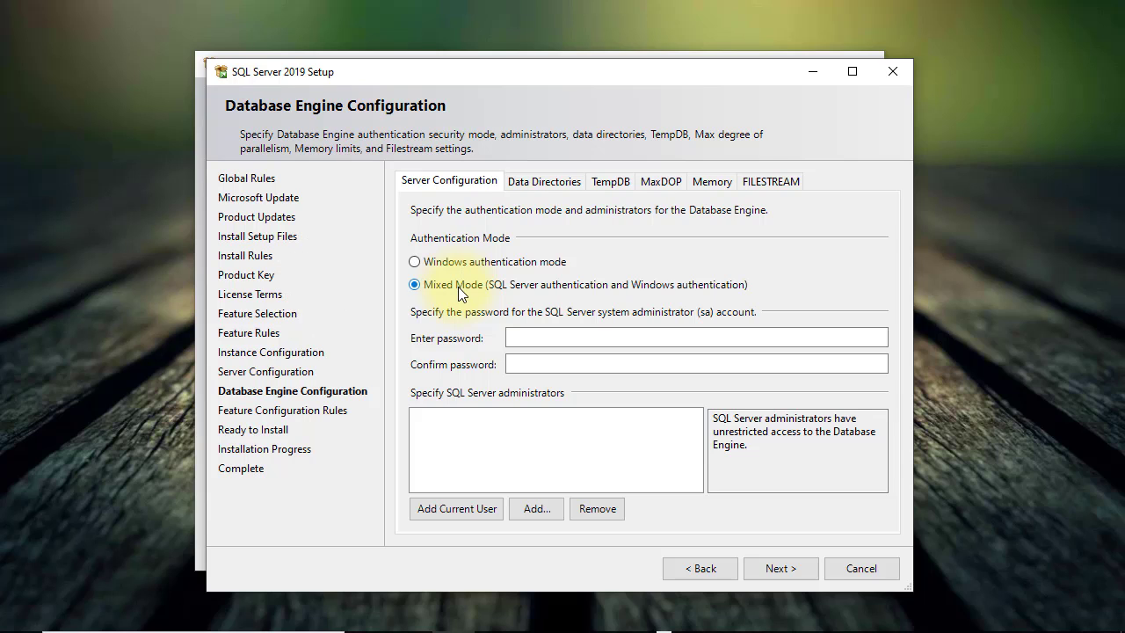
left_click(559, 340)
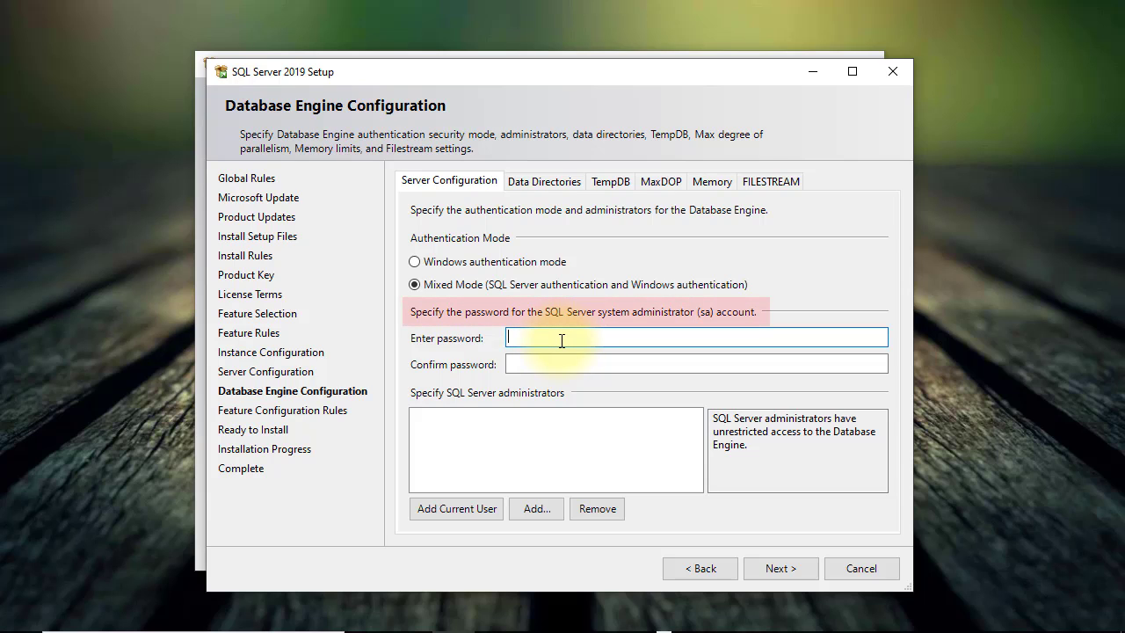
type("•••••••••")
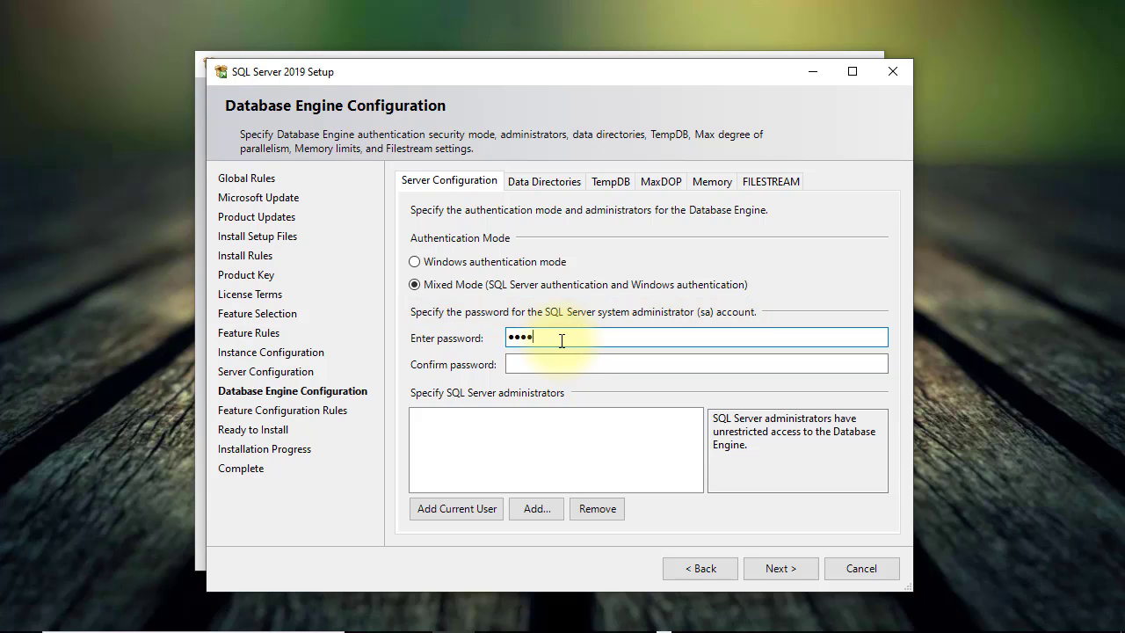
key("Tab")
type("•••••••••")
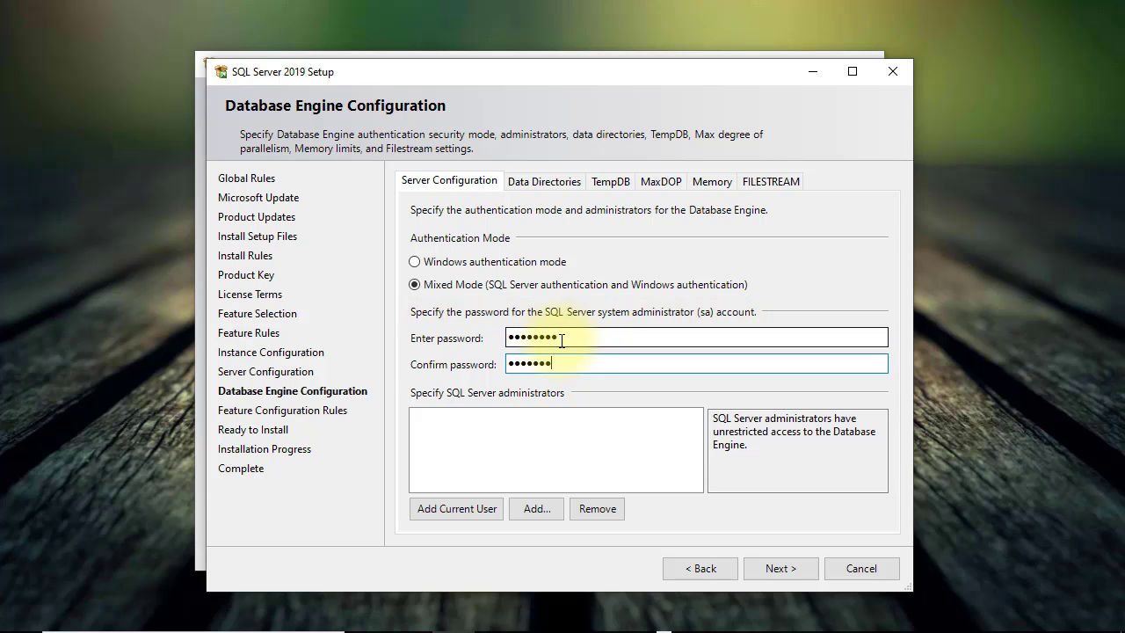
Step: Add the current Windows user as a SQL Server administrator
left_click(459, 509)
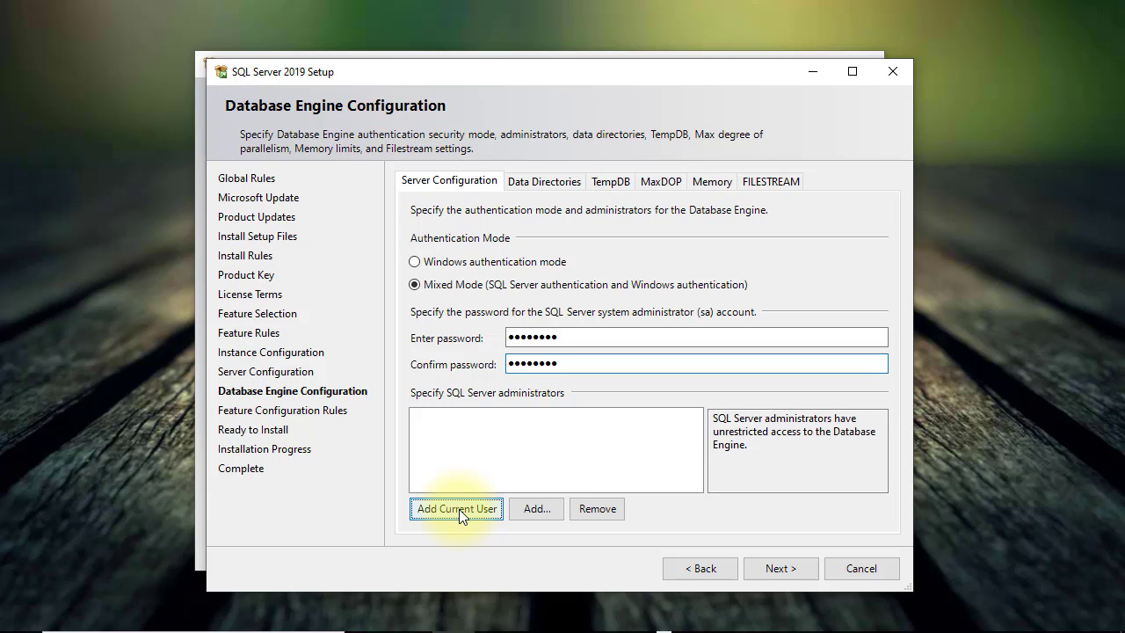
left_click(458, 508)
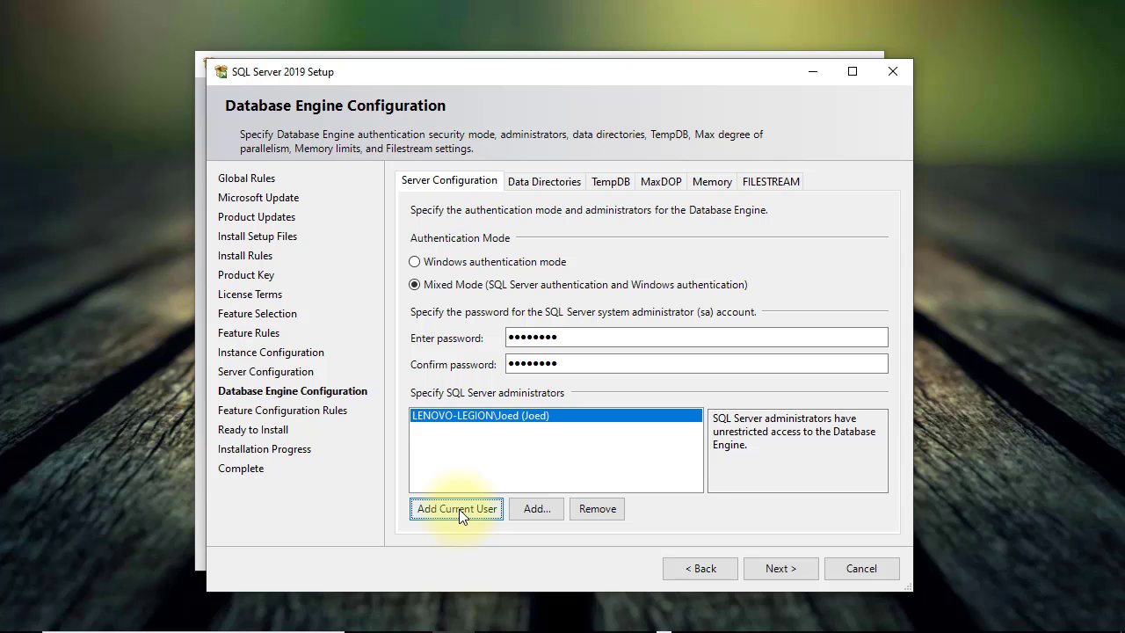
left_click(772, 568)
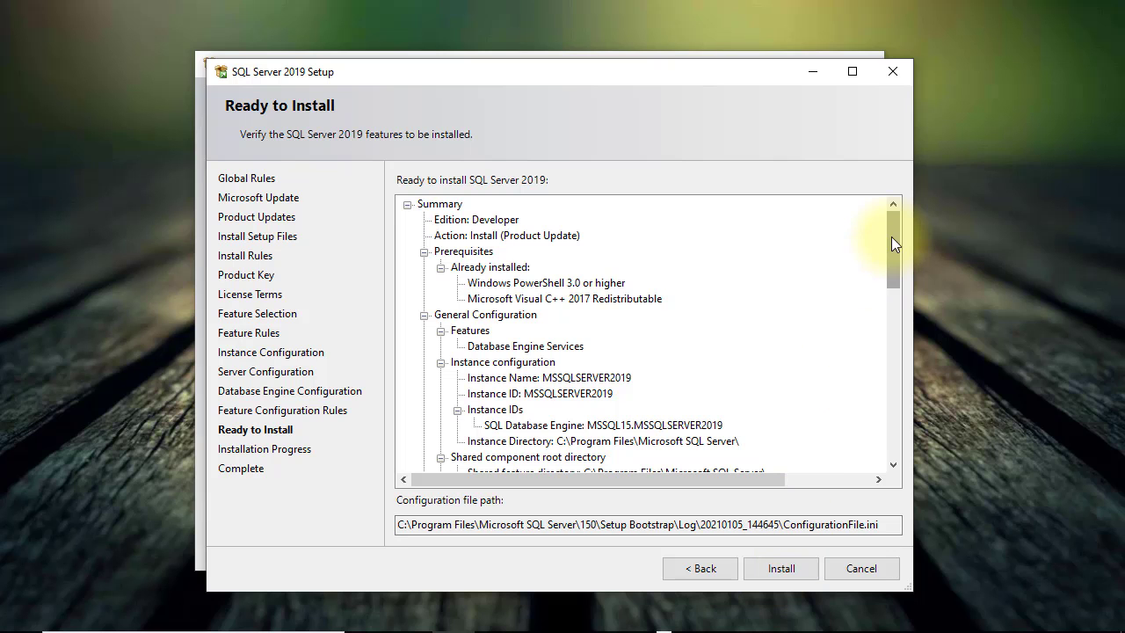
Step: Look over the Ready to Install summary and install the Database Engine
left_click_drag(891, 236, 875, 446)
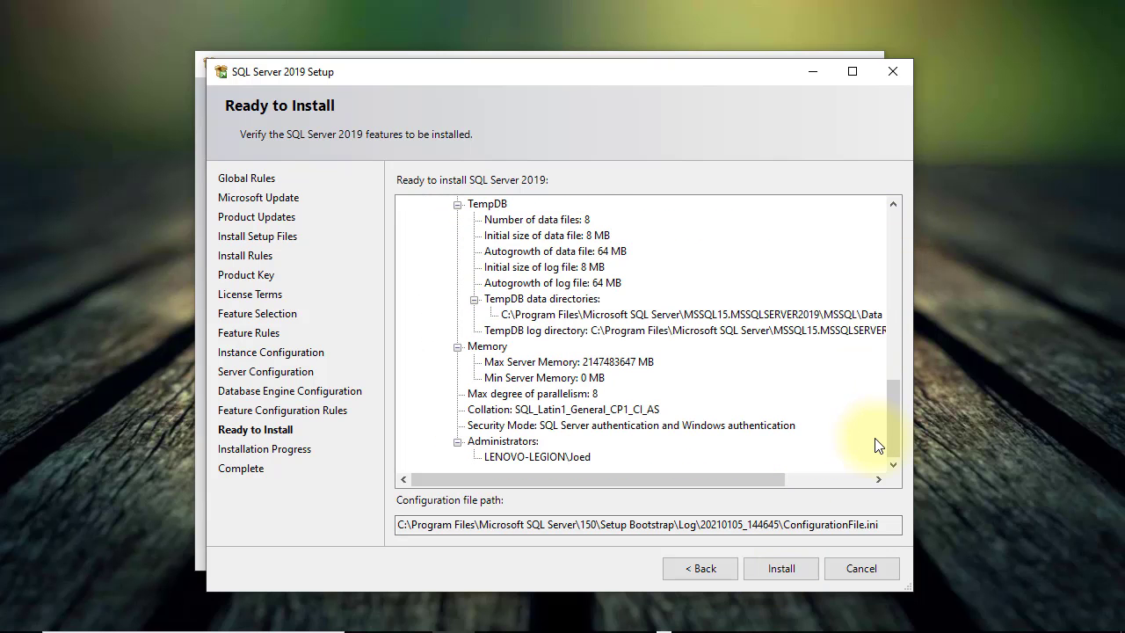
left_click(763, 570)
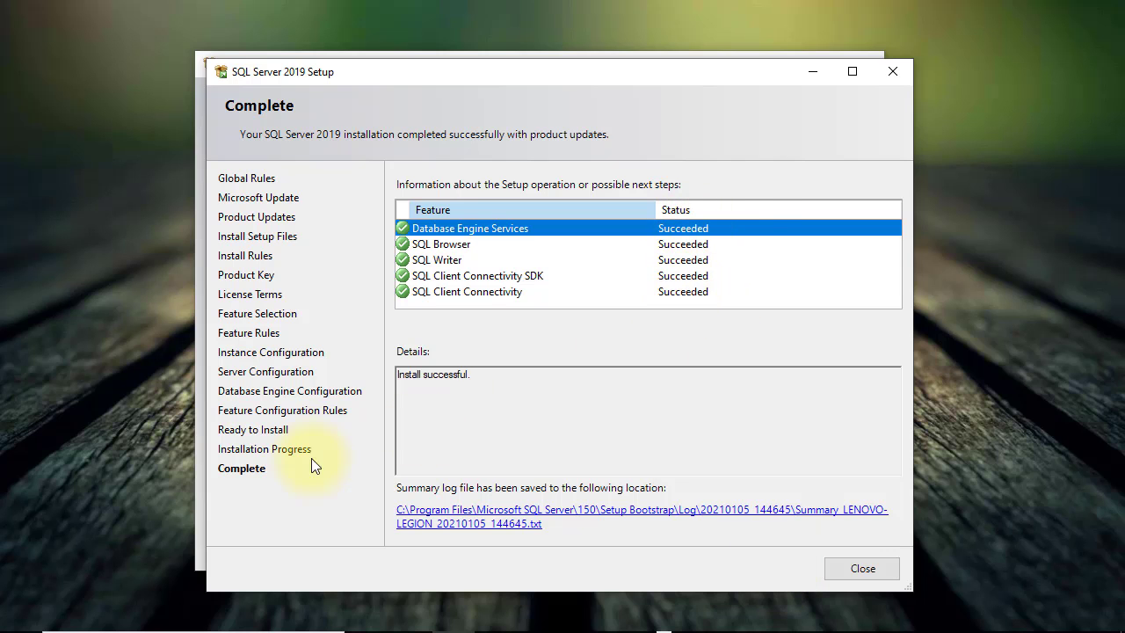
Step: Close the completed setup wizard and the SQL Server Installation Center window
left_click(846, 572)
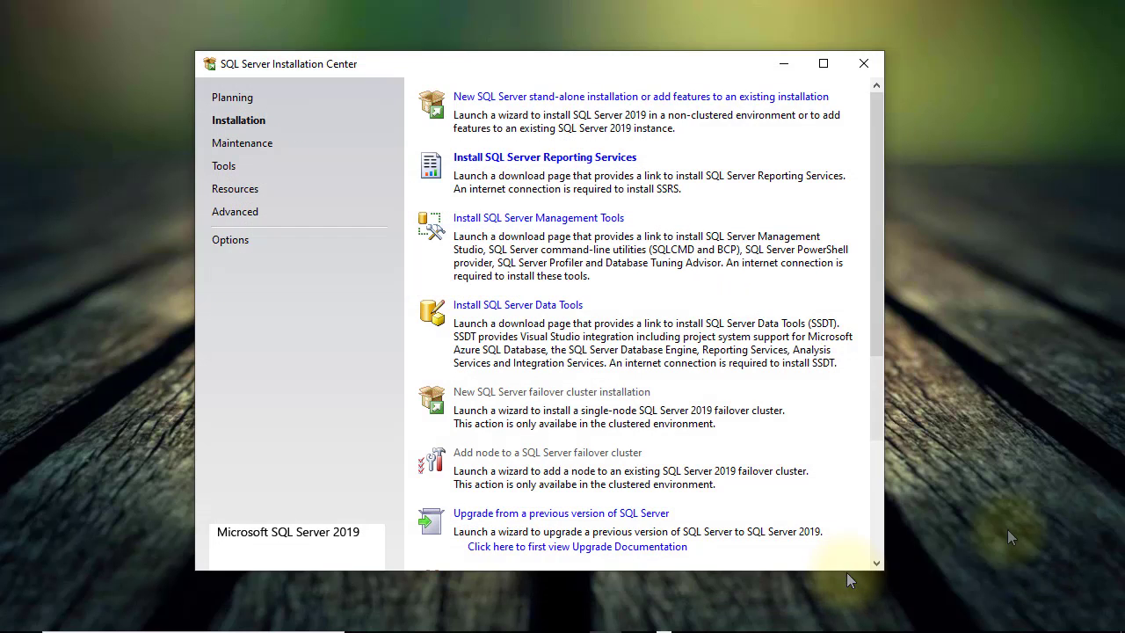
left_click(863, 65)
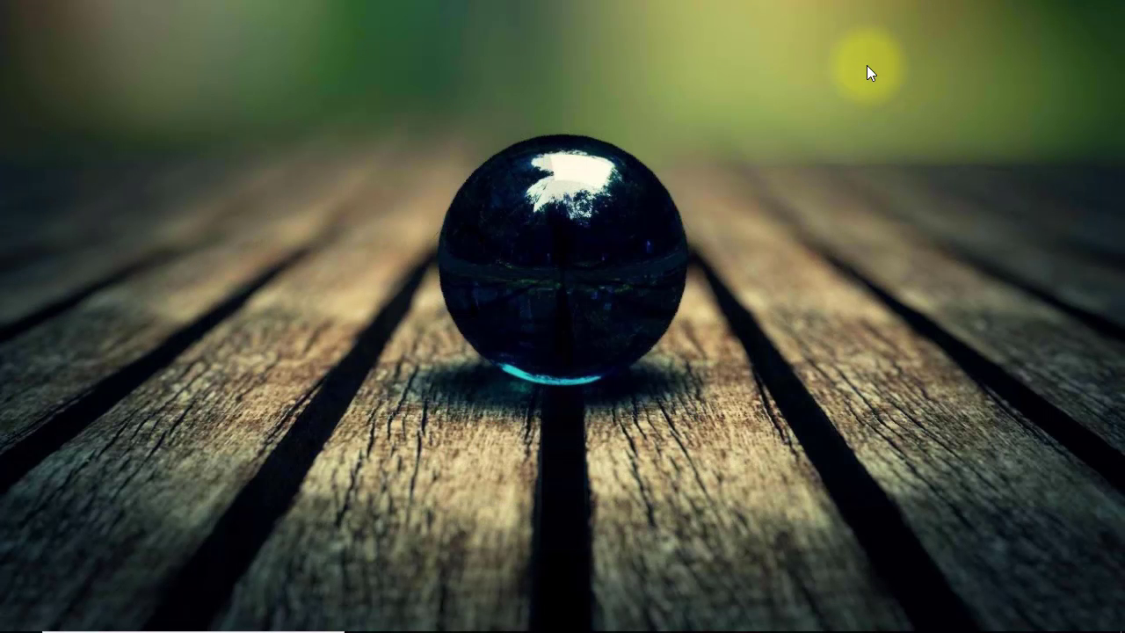
mouse_move(24, 626)
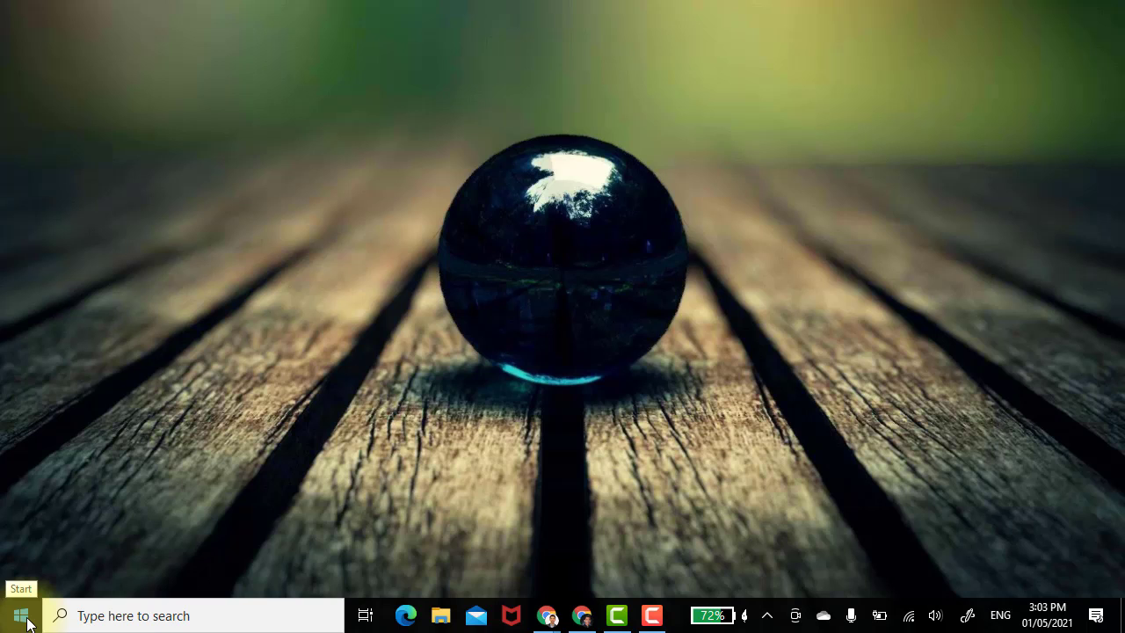
Step: Reopen SQL Server 2019 Installation Center and start a new stand-alone installation
left_click(118, 615)
type("sql")
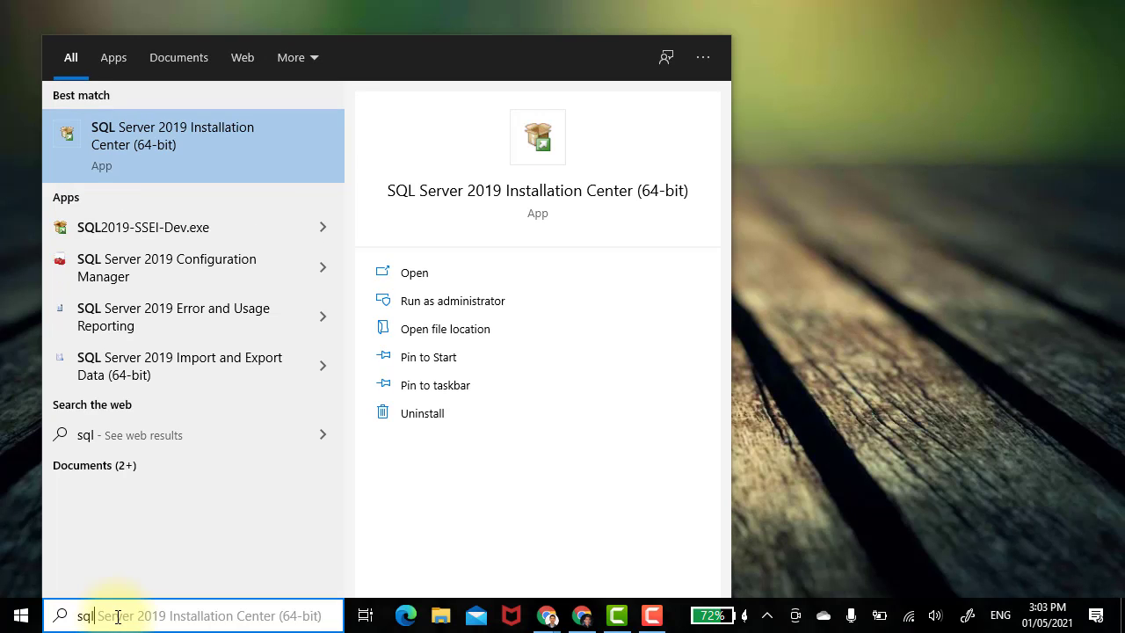
left_click(187, 167)
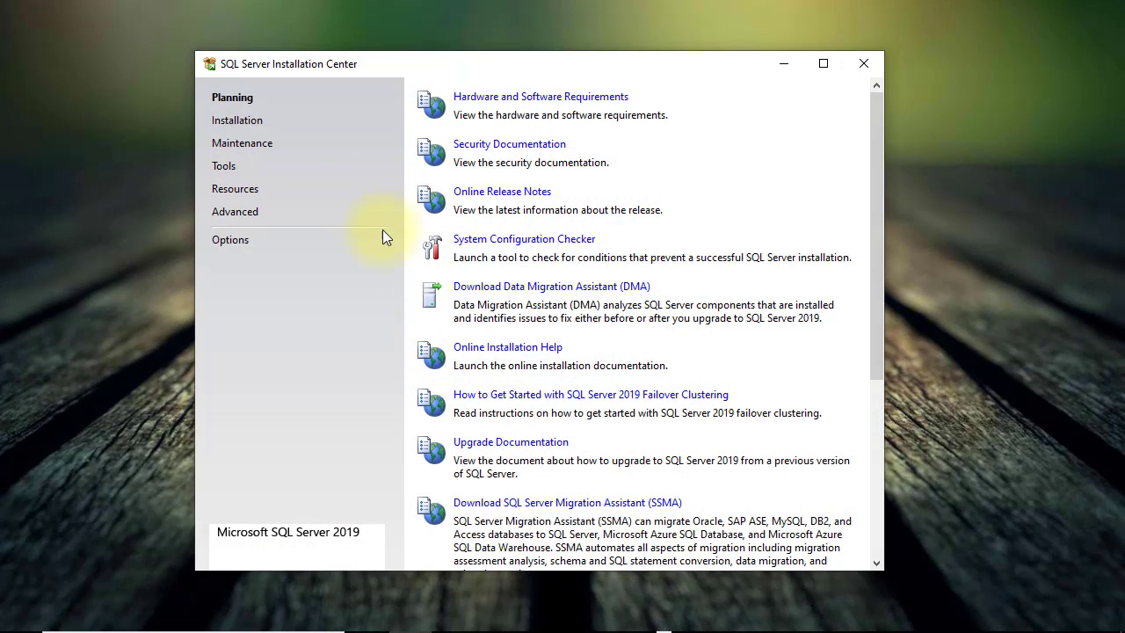
left_click(264, 120)
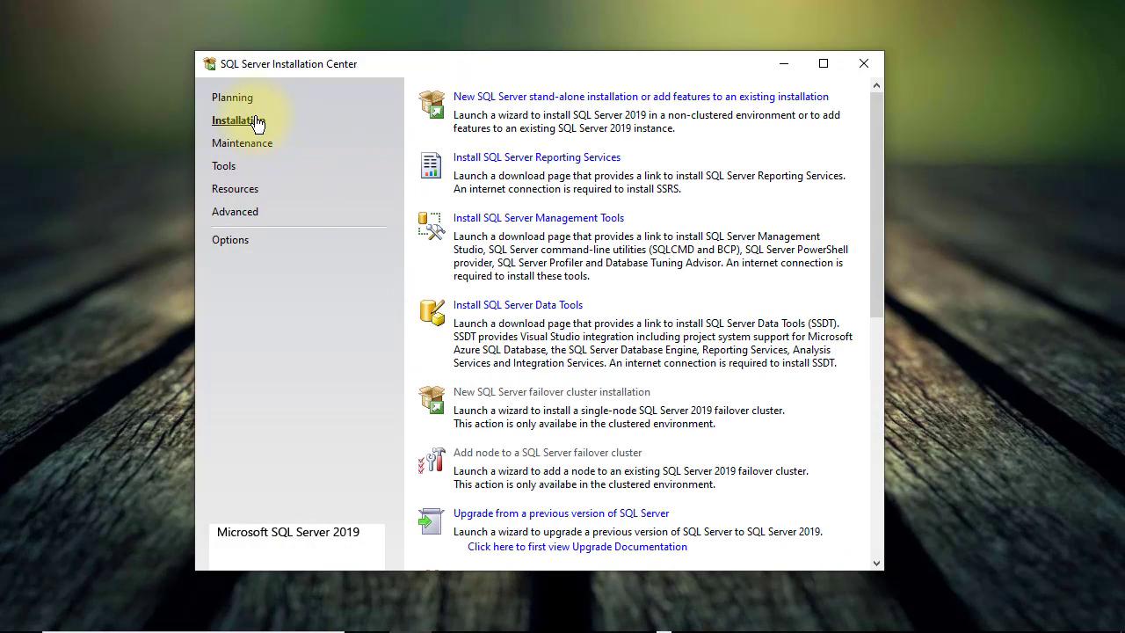
left_click(589, 98)
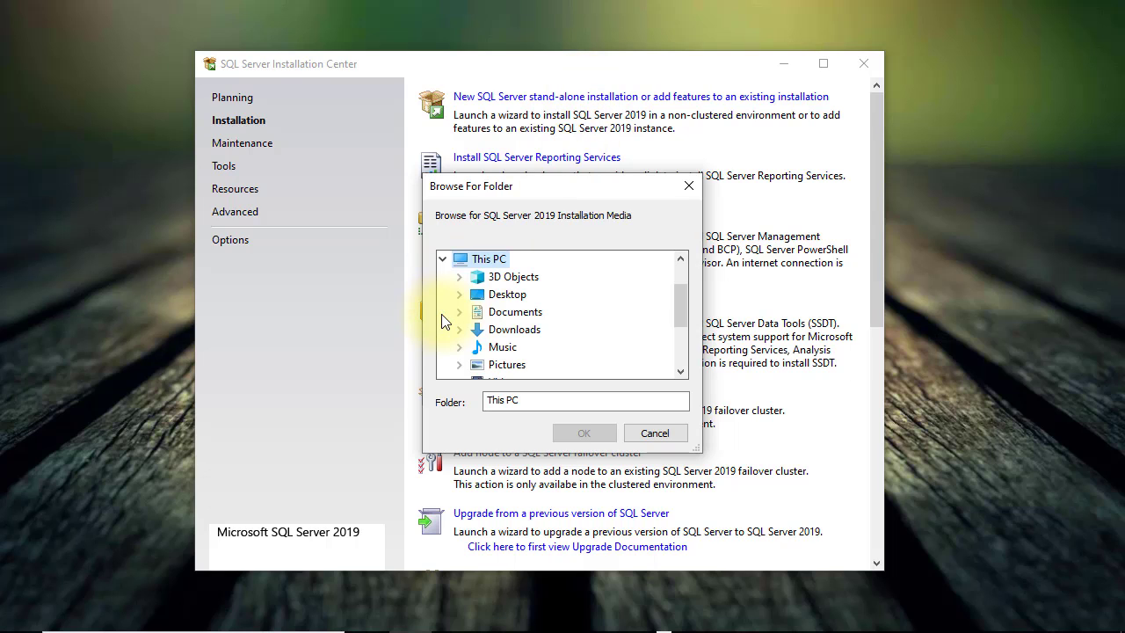
Step: Pick C:\SQL2019\Developer_ENU as installation media, advance once, then cancel and quit setup
scroll(455, 330, "down", 1)
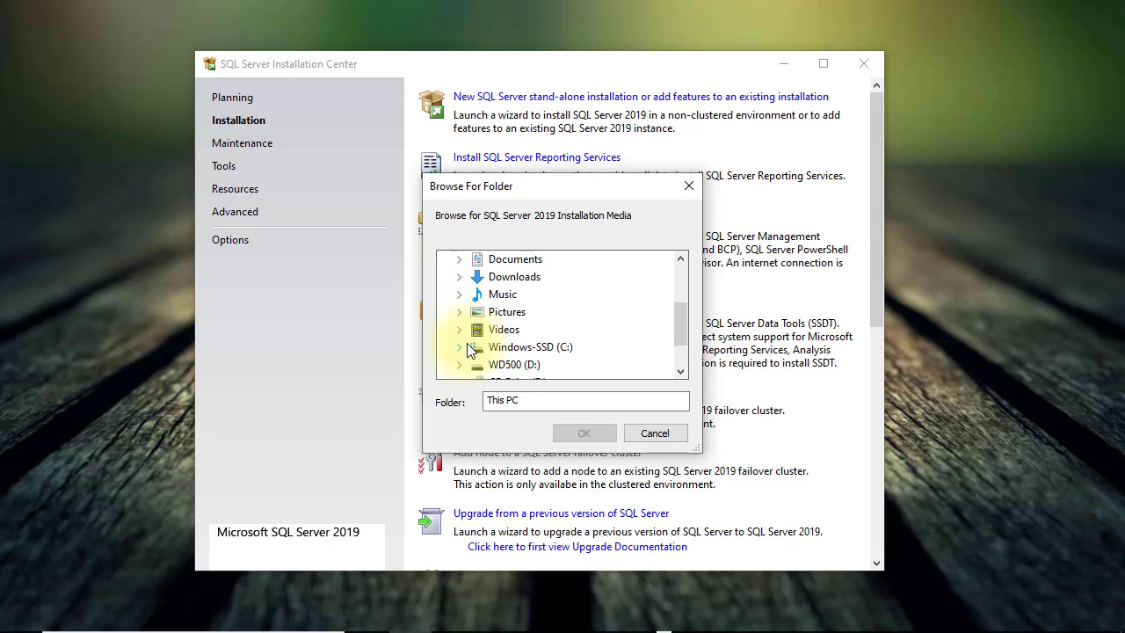
left_click(461, 350)
left_click(480, 347)
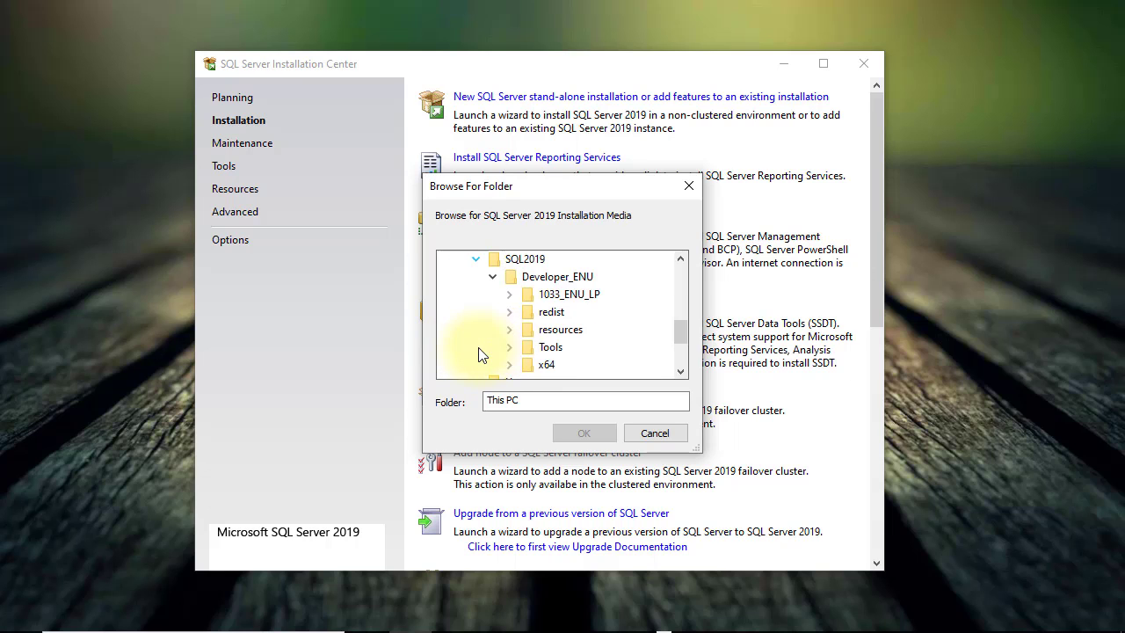
left_click(559, 276)
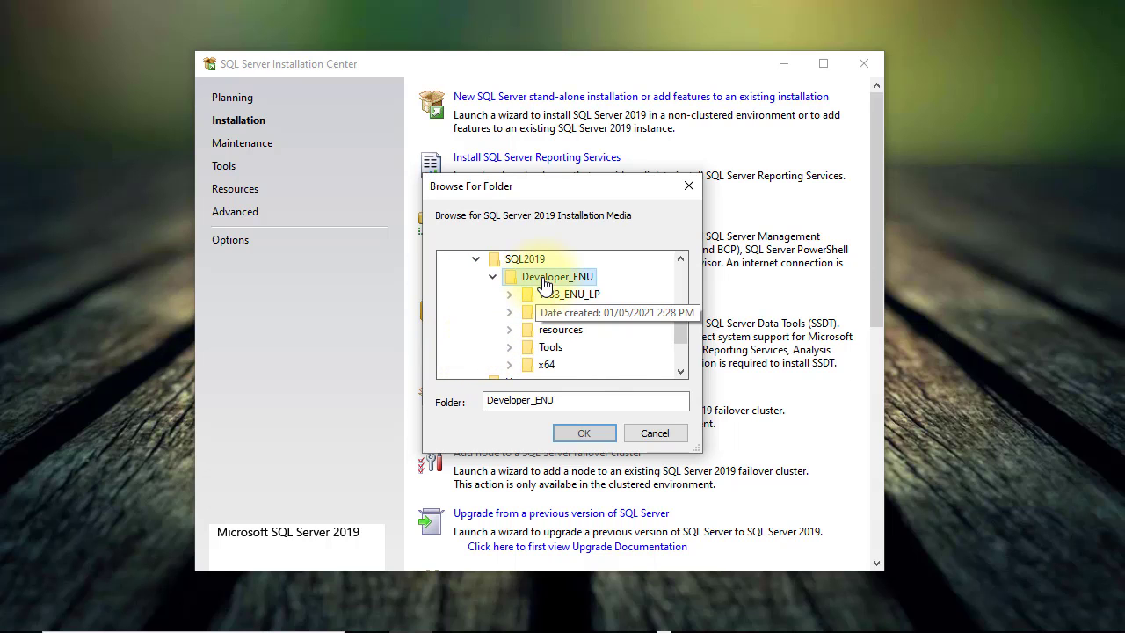
left_click(585, 432)
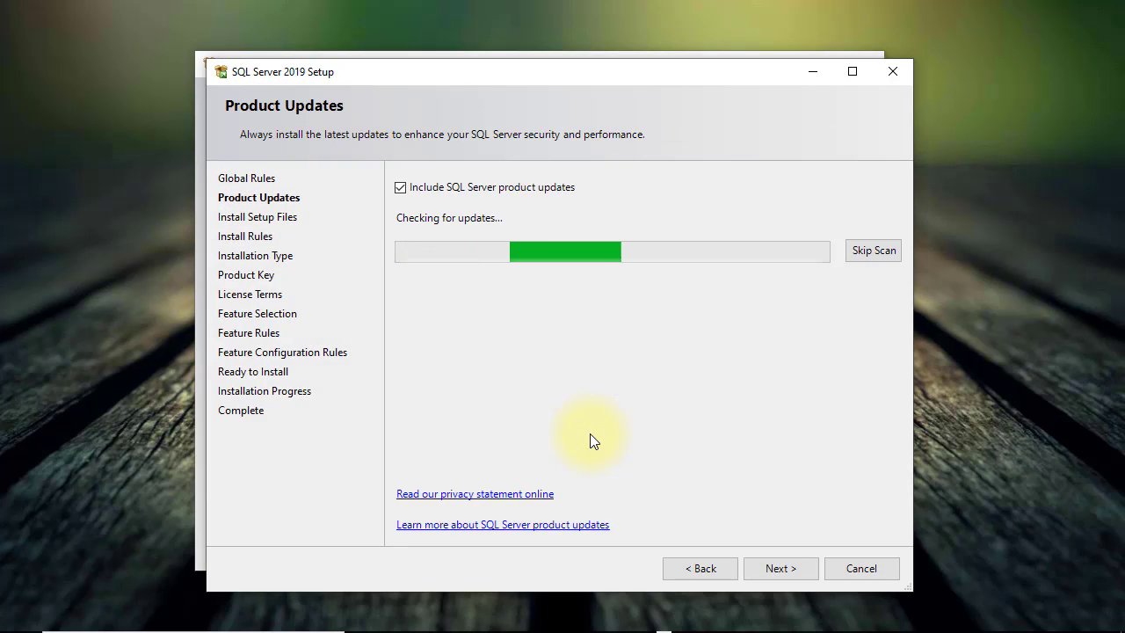
left_click(759, 565)
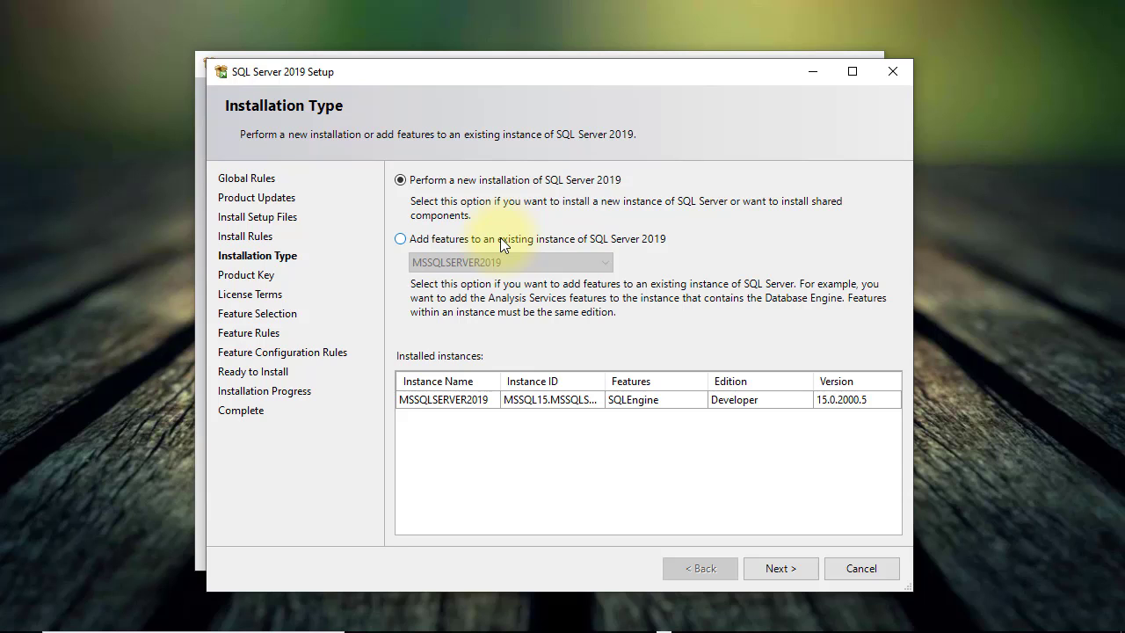
left_click(861, 568)
left_click(714, 366)
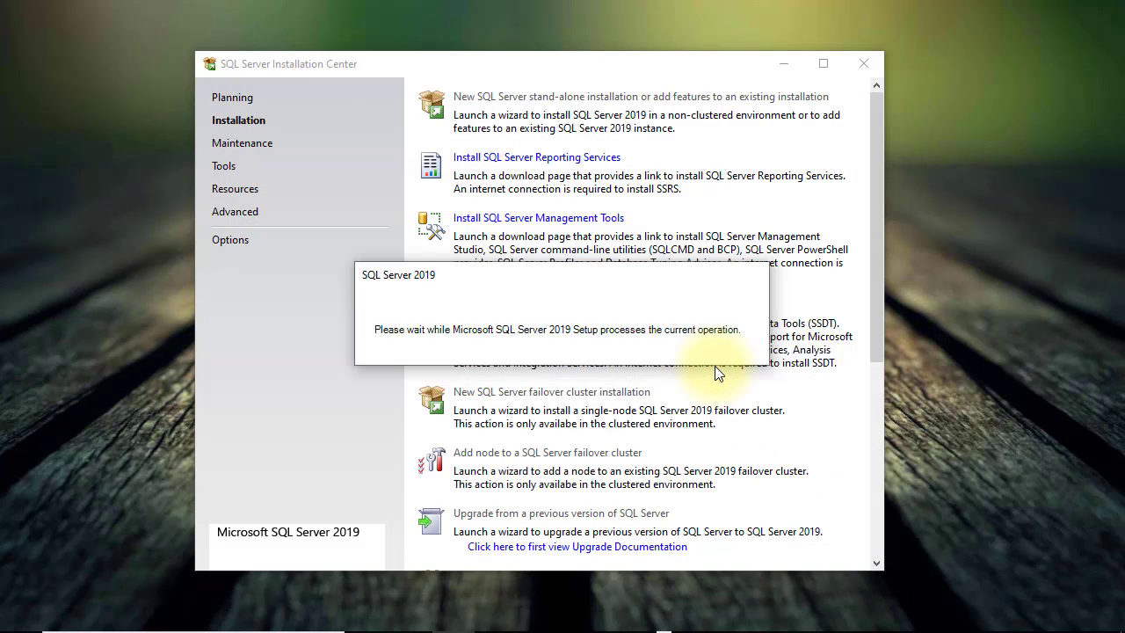
Step: Close Installation Center and launch Command Prompt via a 'cmd' search
left_click(863, 64)
key("super")
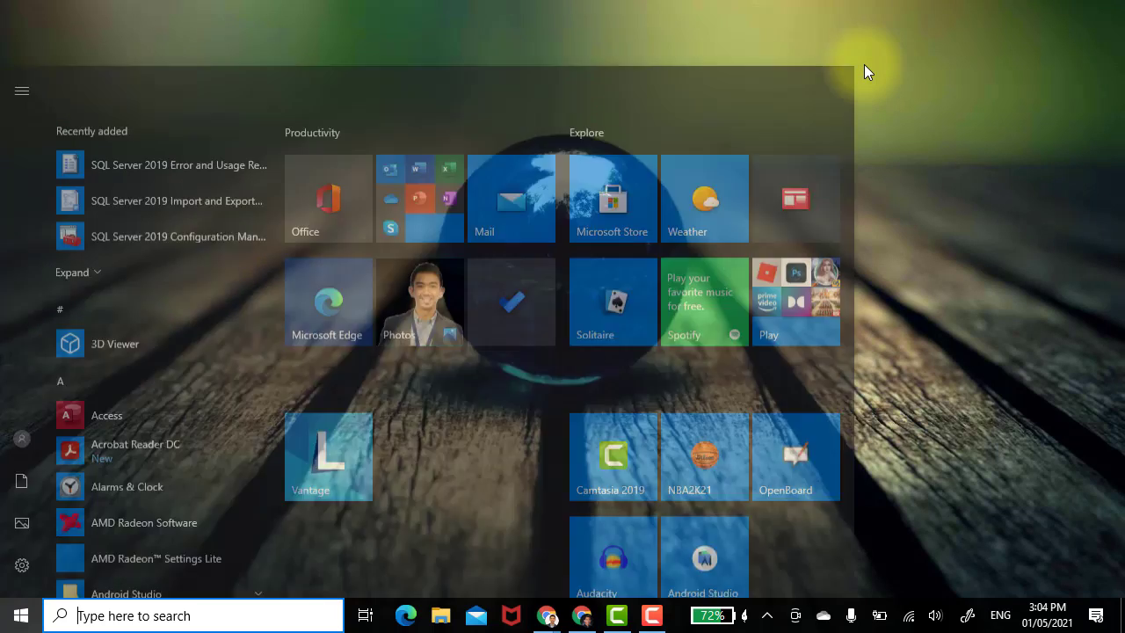
type("cmd")
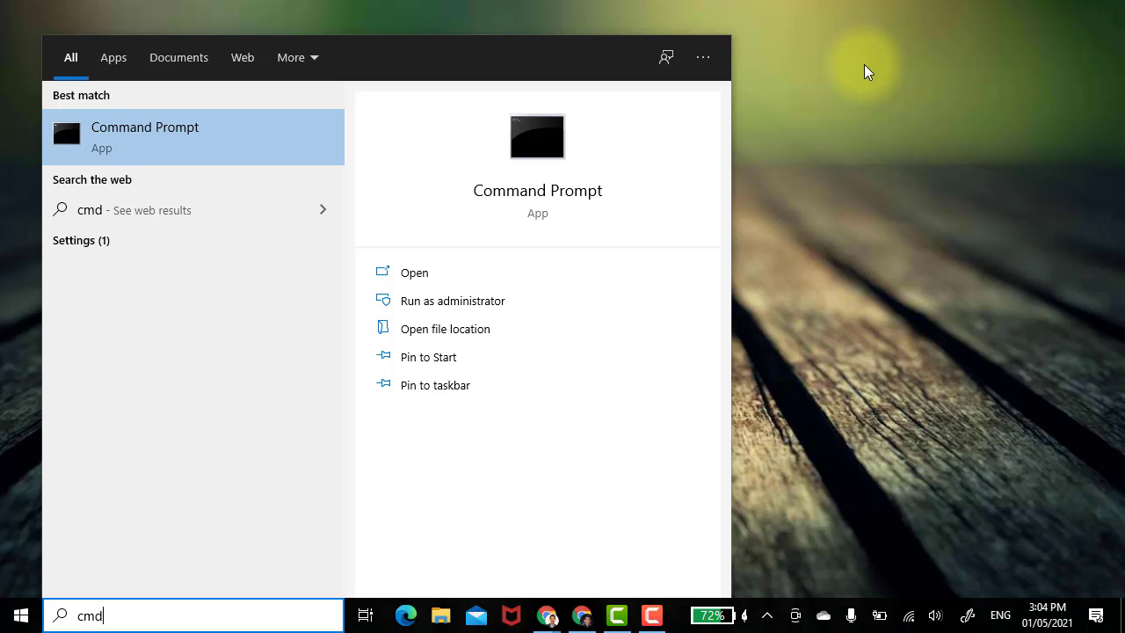
key("Return")
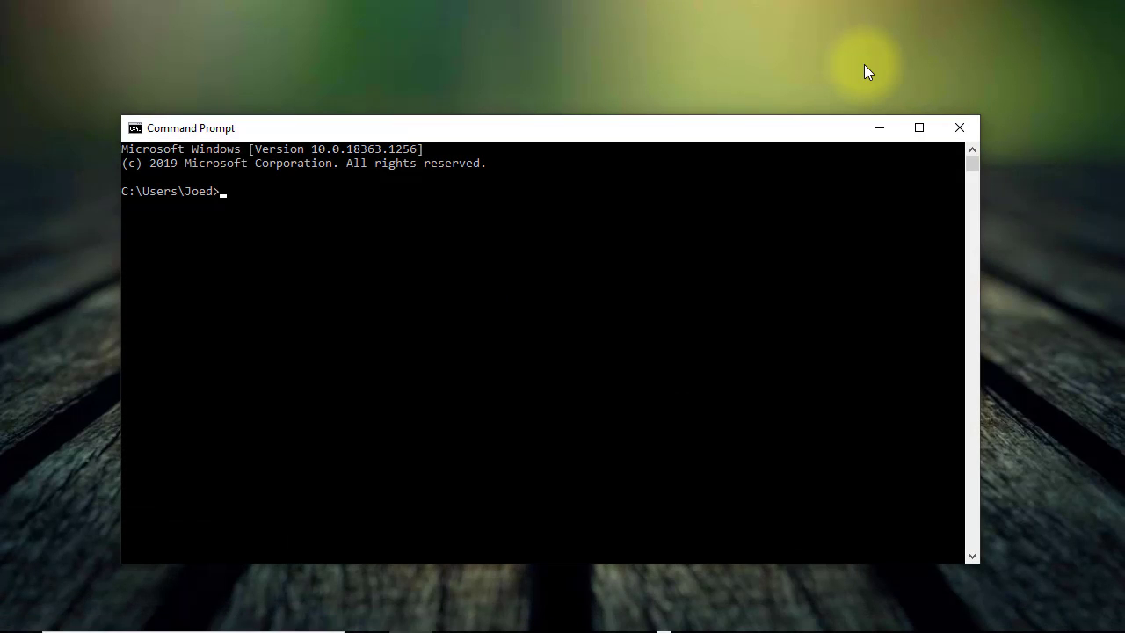
Step: Give the console a larger font, move it up, and enter 'sqlcmd -S lenovo-legion\mssqlserver2019'
right_click(578, 134)
left_click(605, 305)
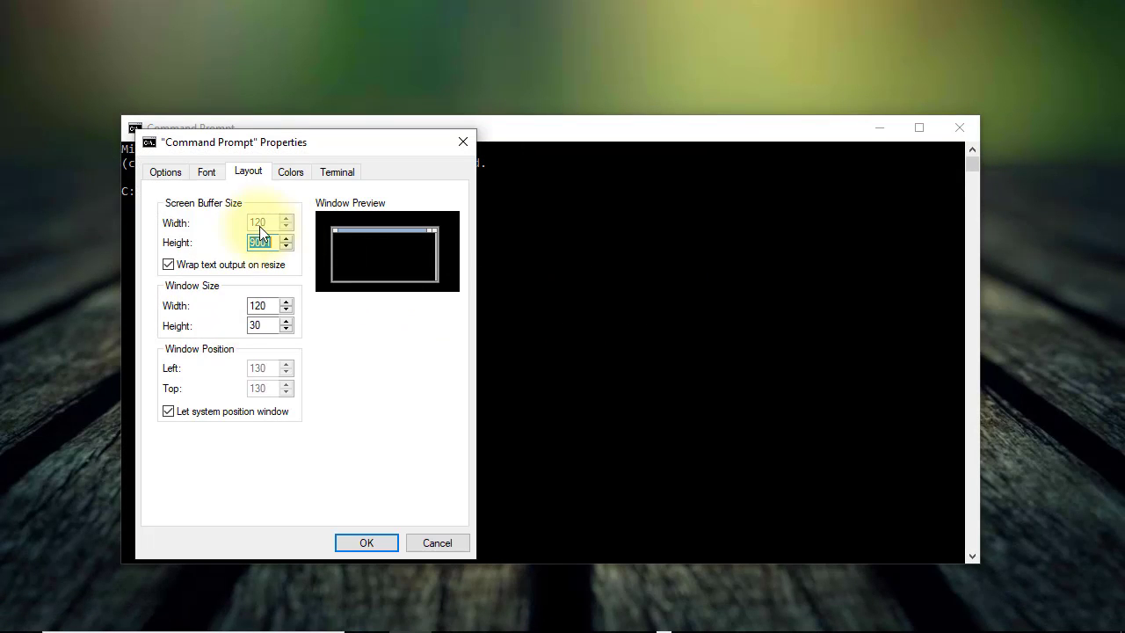
left_click(207, 172)
left_click(366, 542)
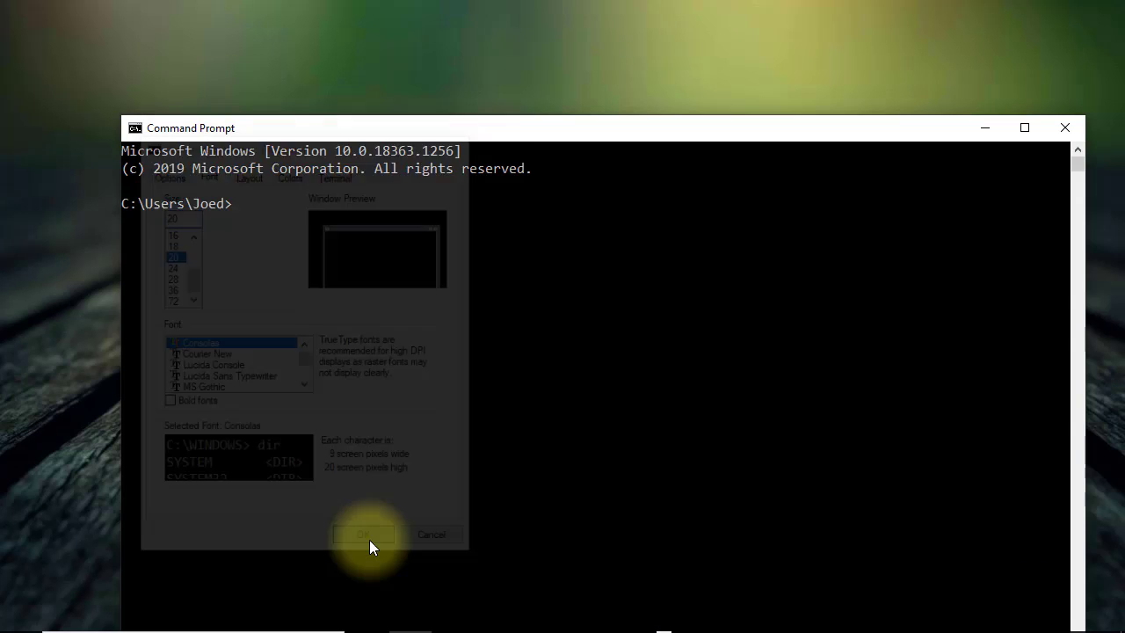
left_click_drag(578, 128, 567, 70)
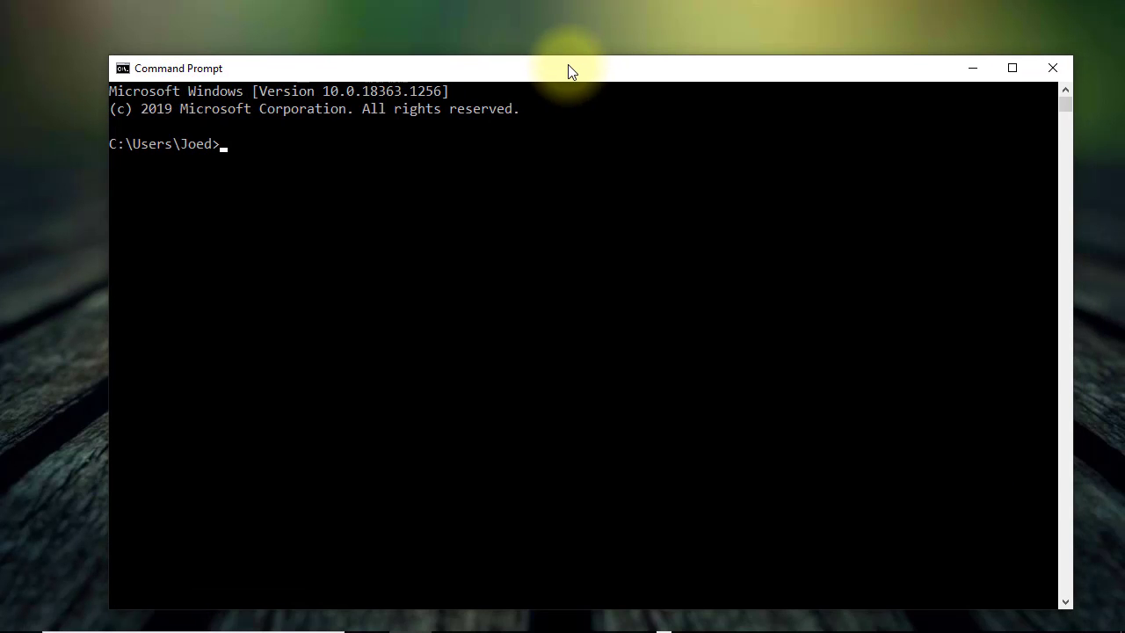
type("sqlcmd -S lenovo-legion")
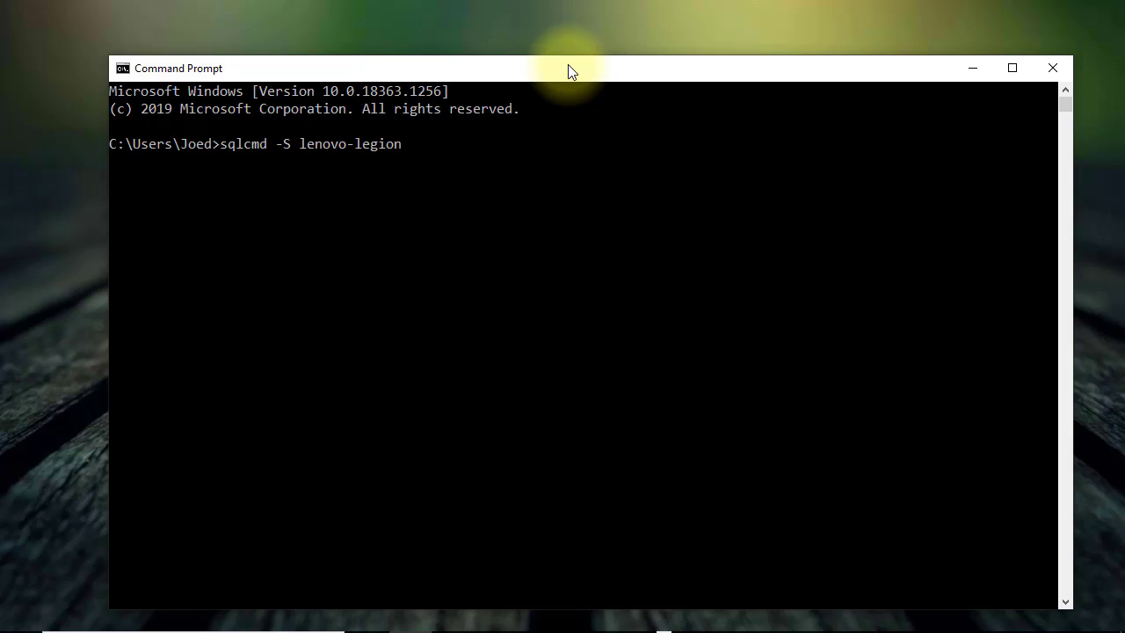
type("\\mssqlserver2019")
Step: Connect sqlcmd to mssqlserver2019 and run sp_databases with go
key("Return")
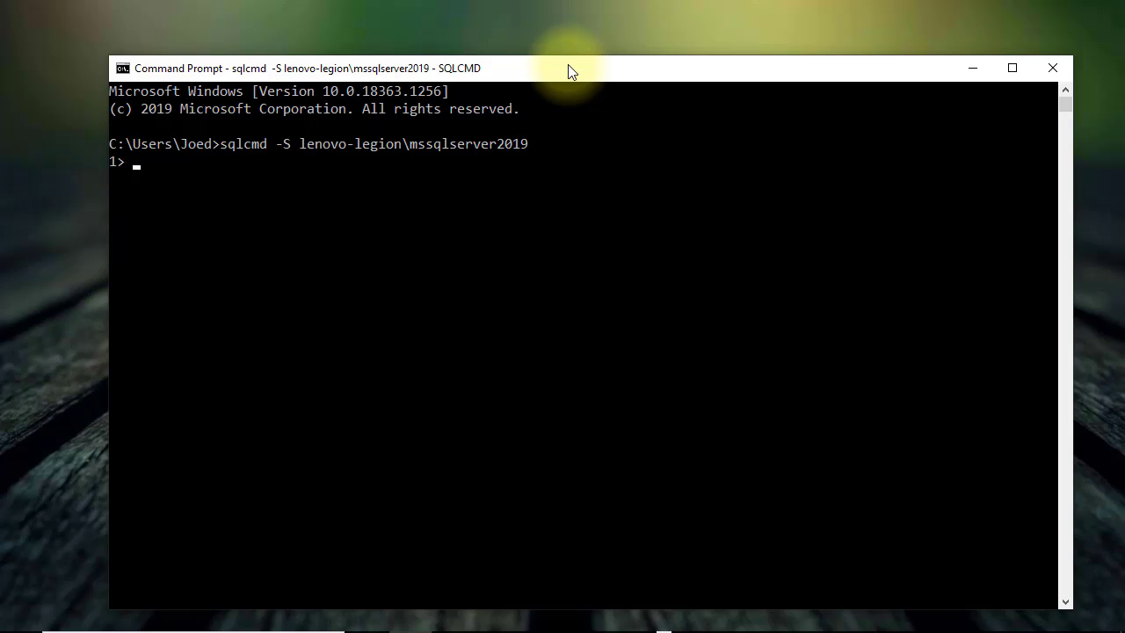
type("sp_databases")
key("Return")
type("go")
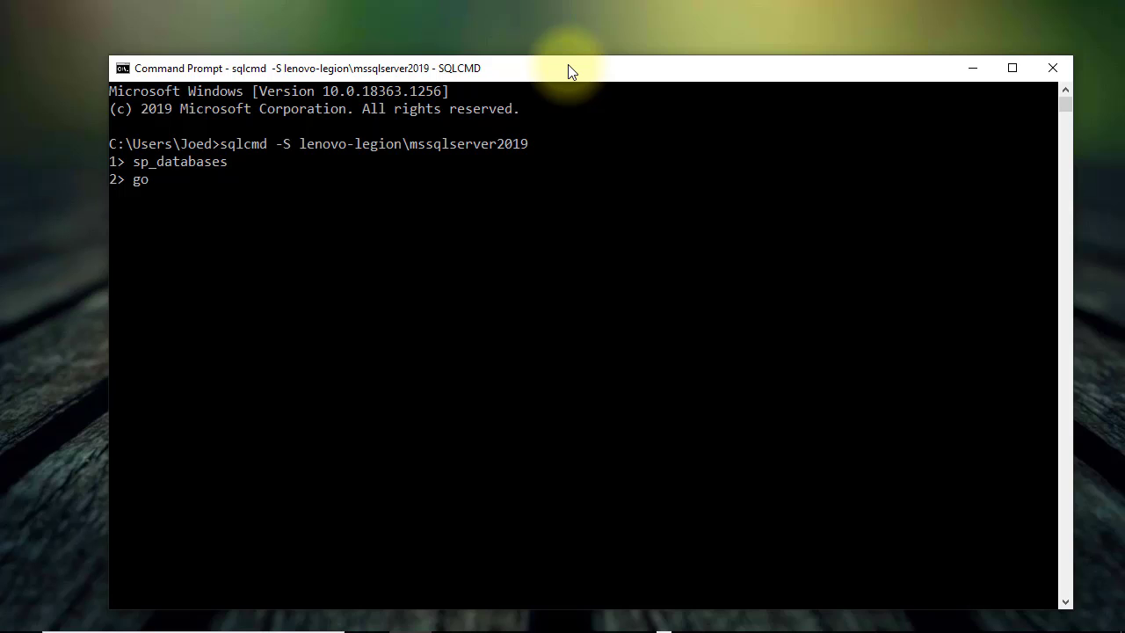
key("Return")
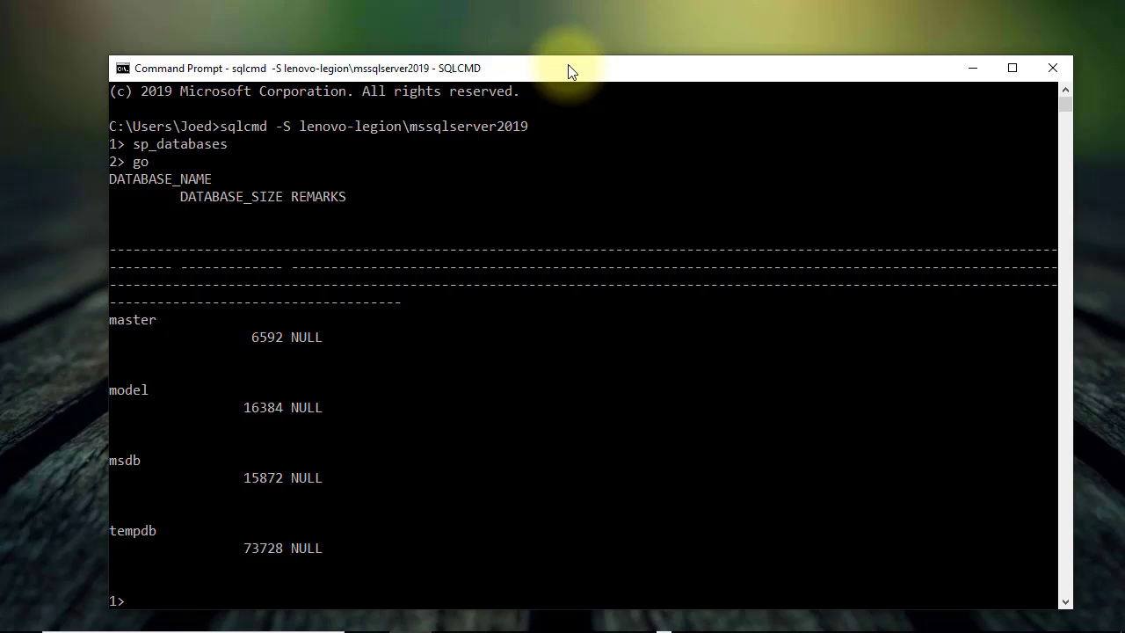
type("SELECT @@version")
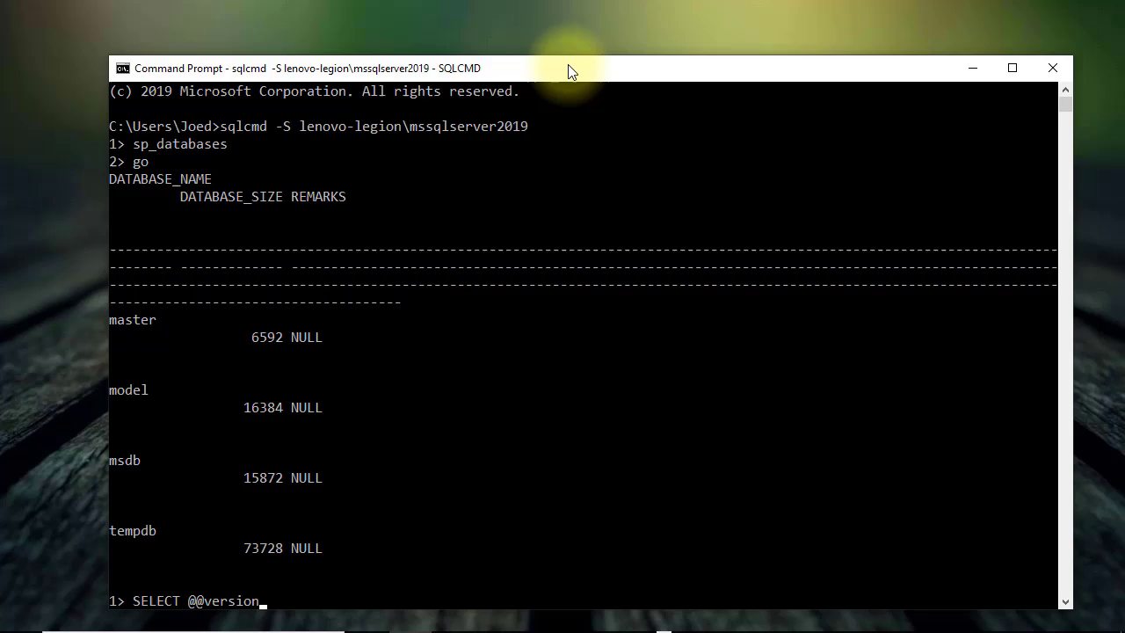
key("Return")
type("go")
key("Return")
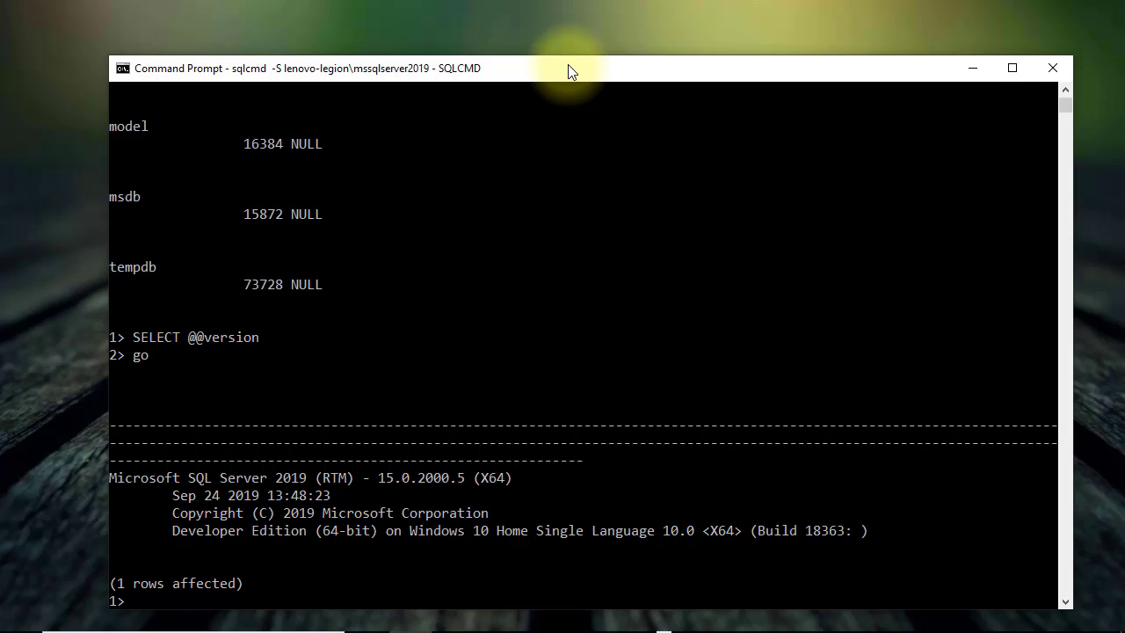
Step: Exit sqlcmd and close the Command Prompt window
type("exit")
key("Return")
type("exit")
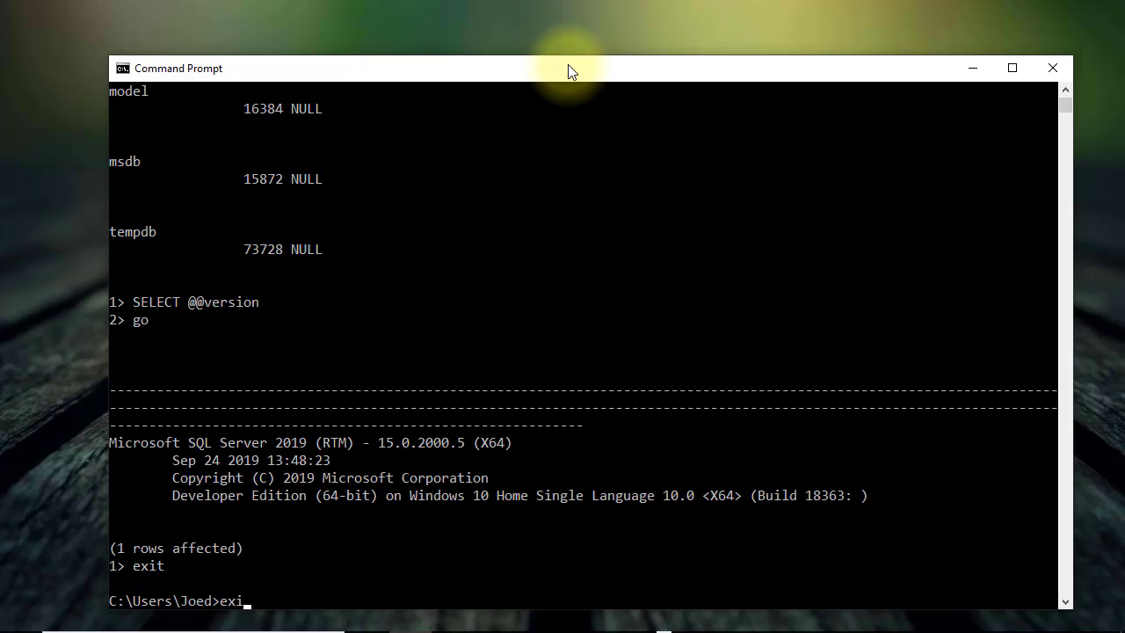
key("Return")
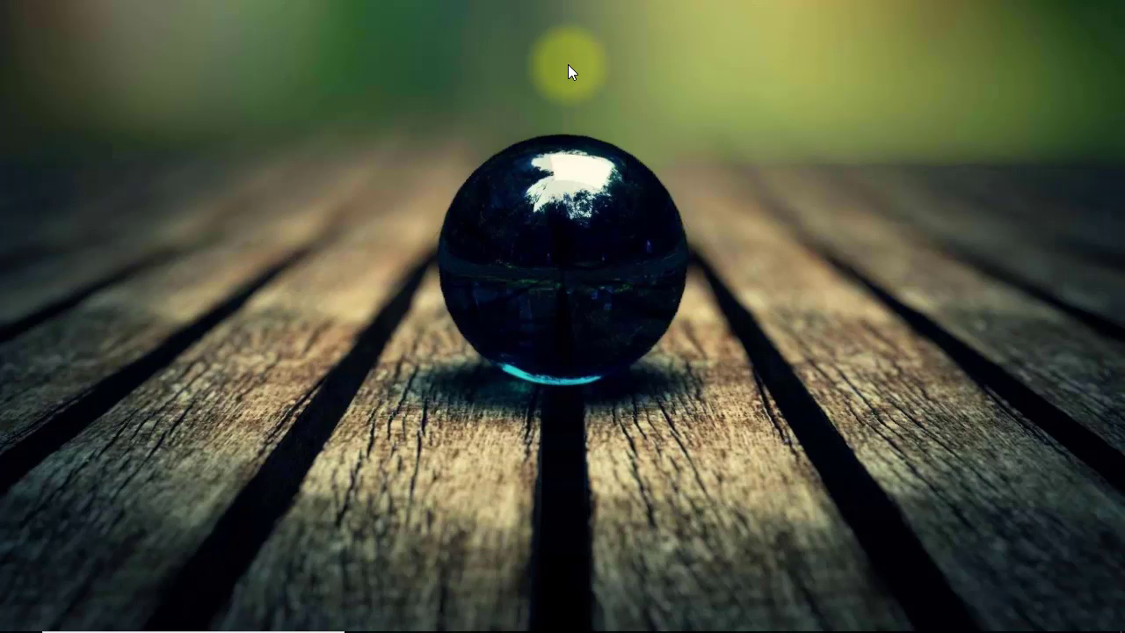
Step: Reopen SQL Server 2019 Installation Center and follow Install SQL Server Management Tools to its download page
key("super")
type("sql")
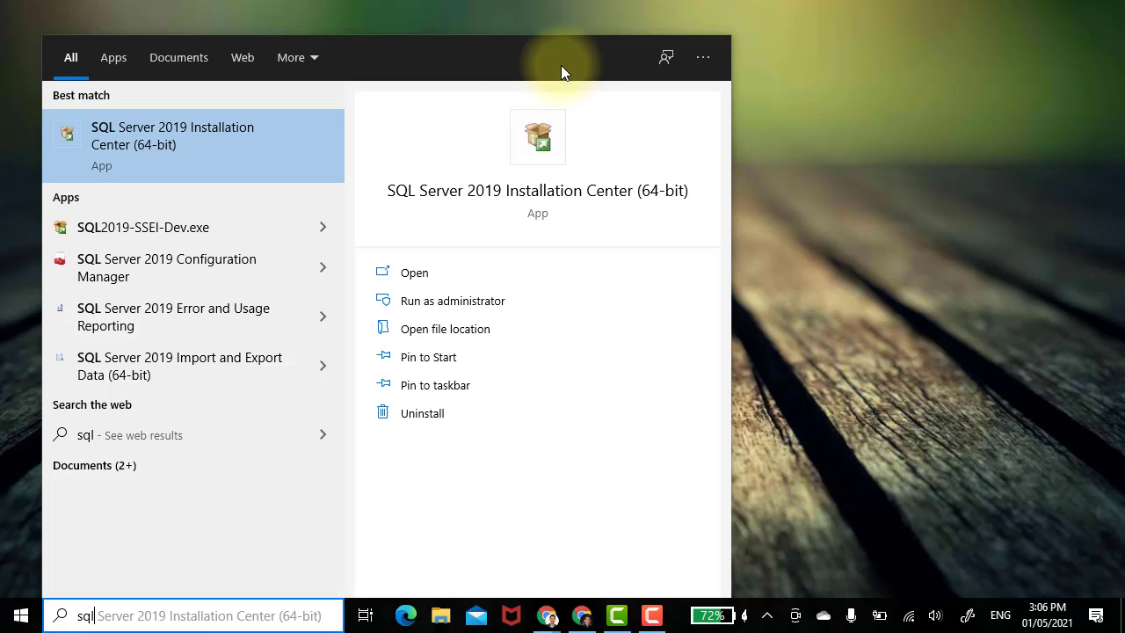
left_click(241, 137)
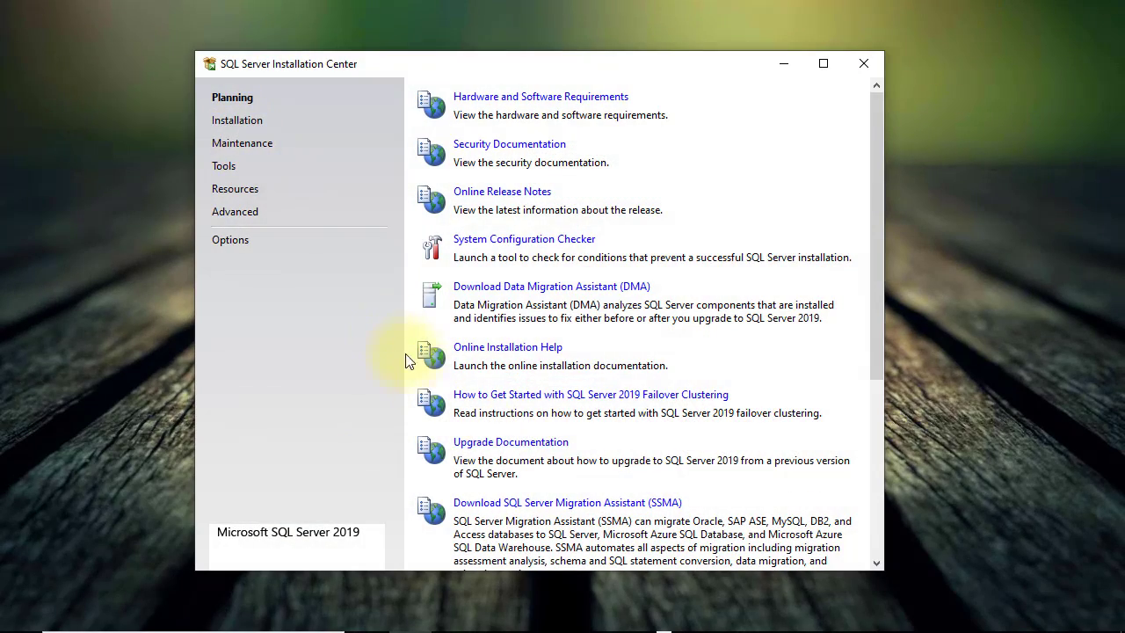
left_click(239, 121)
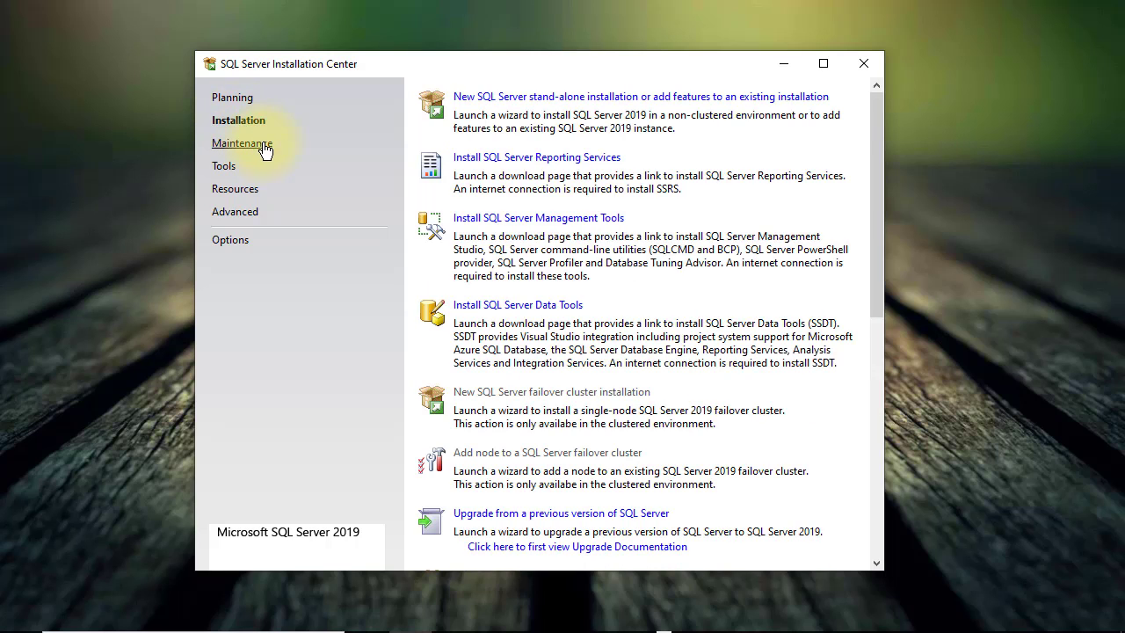
left_click(572, 224)
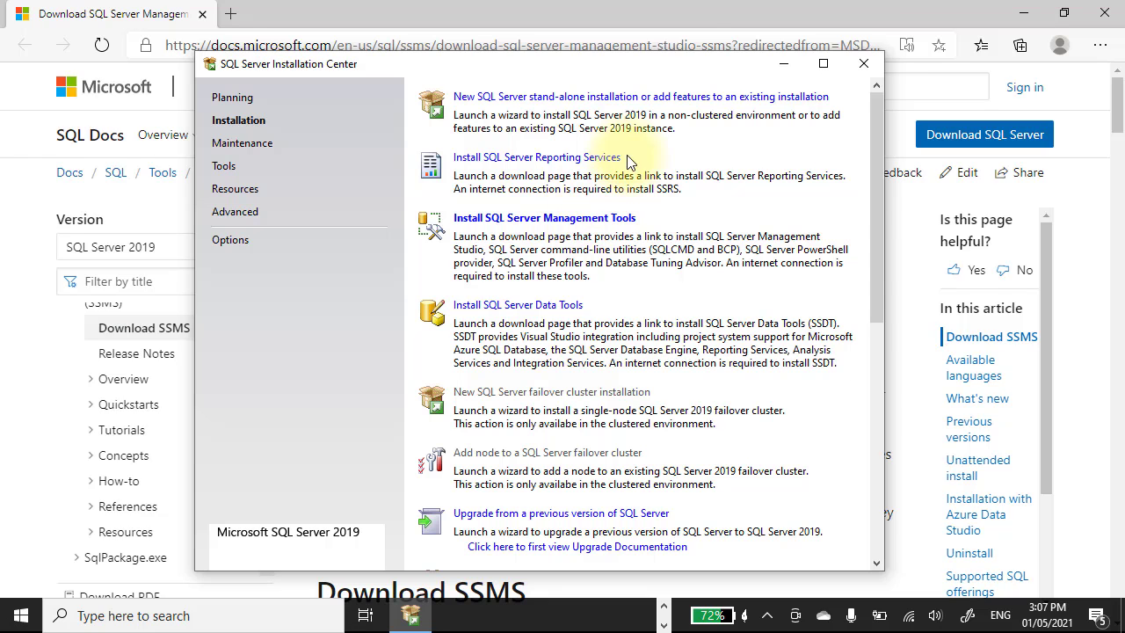
Step: Download SSMS-Setup-ENU.exe from the Download SQL Server Management Studio (SSMS) page in Edge
left_click(674, 20)
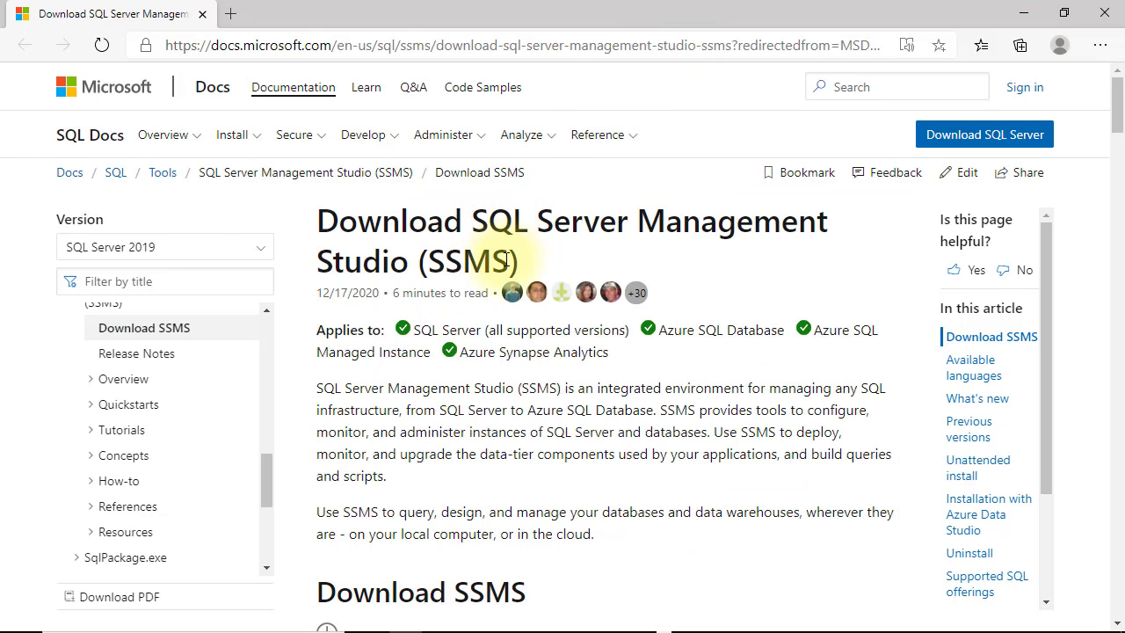
scroll(578, 454, "down", 1)
scroll(578, 454, "down", 4)
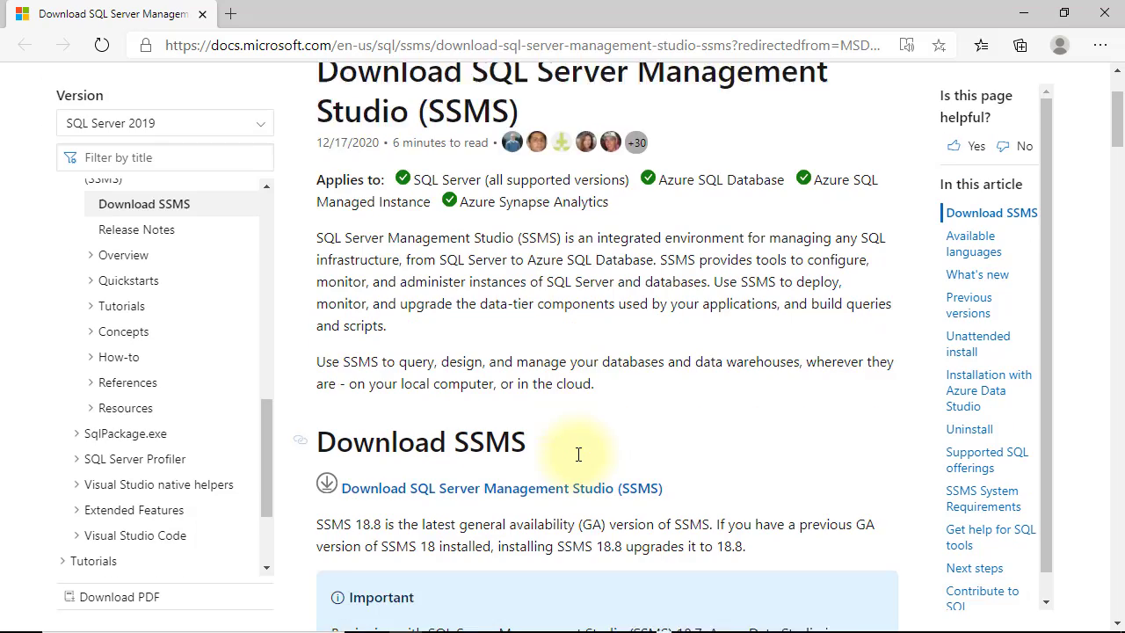
left_click(548, 214)
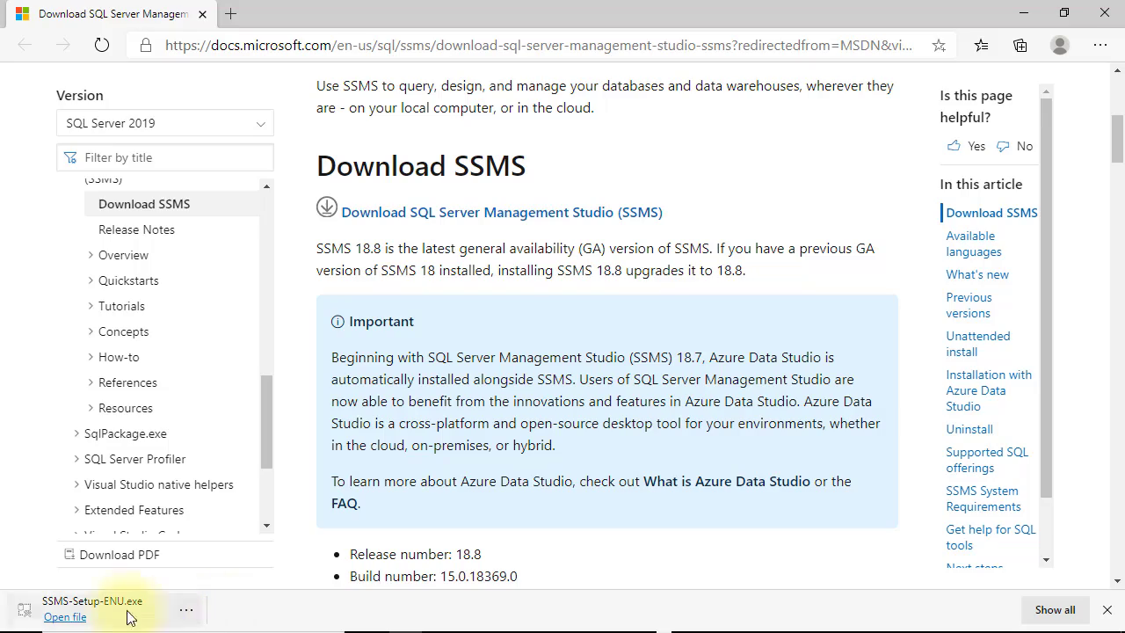
Step: Install SSMS 18.8 from SSMS-Setup-ENU.exe, close the finished installer, and scroll the Start app list
left_click(90, 606)
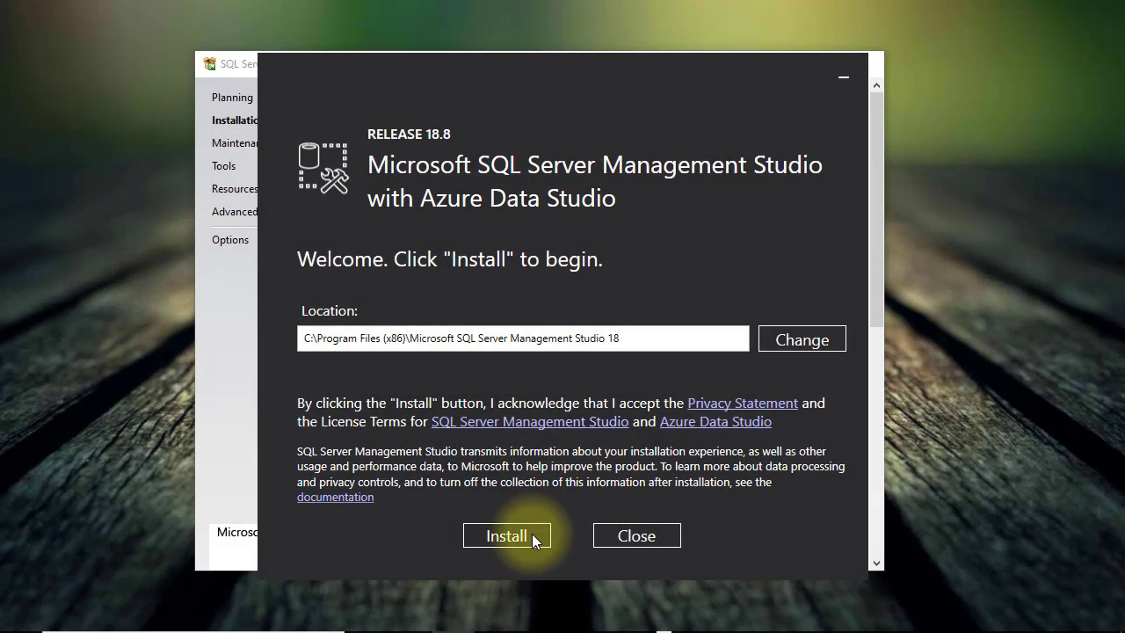
left_click(532, 534)
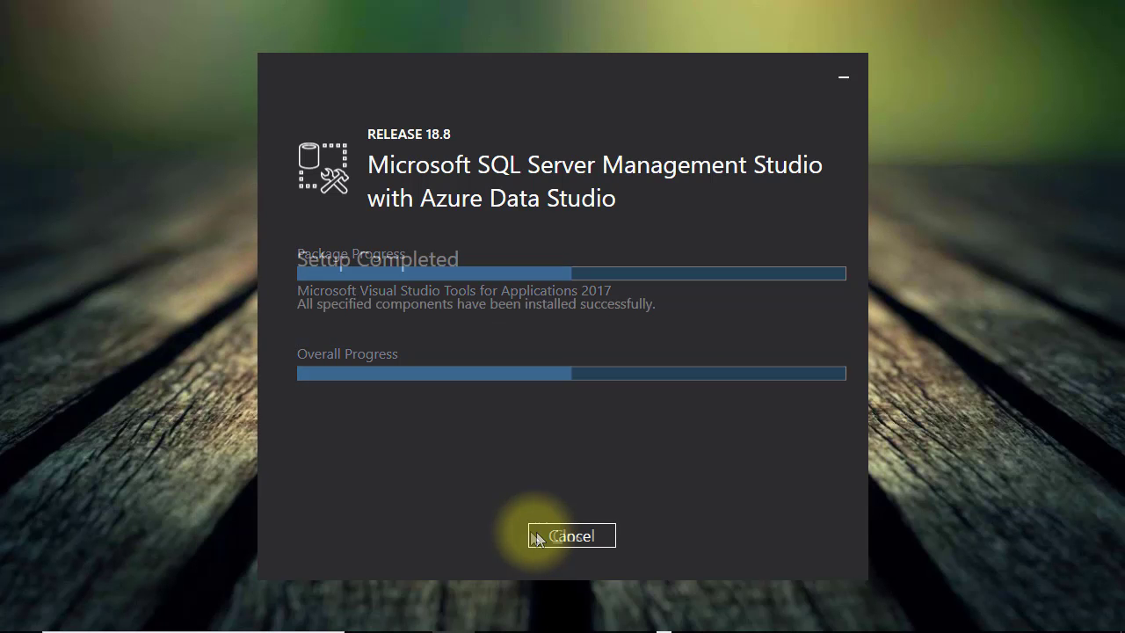
left_click(537, 536)
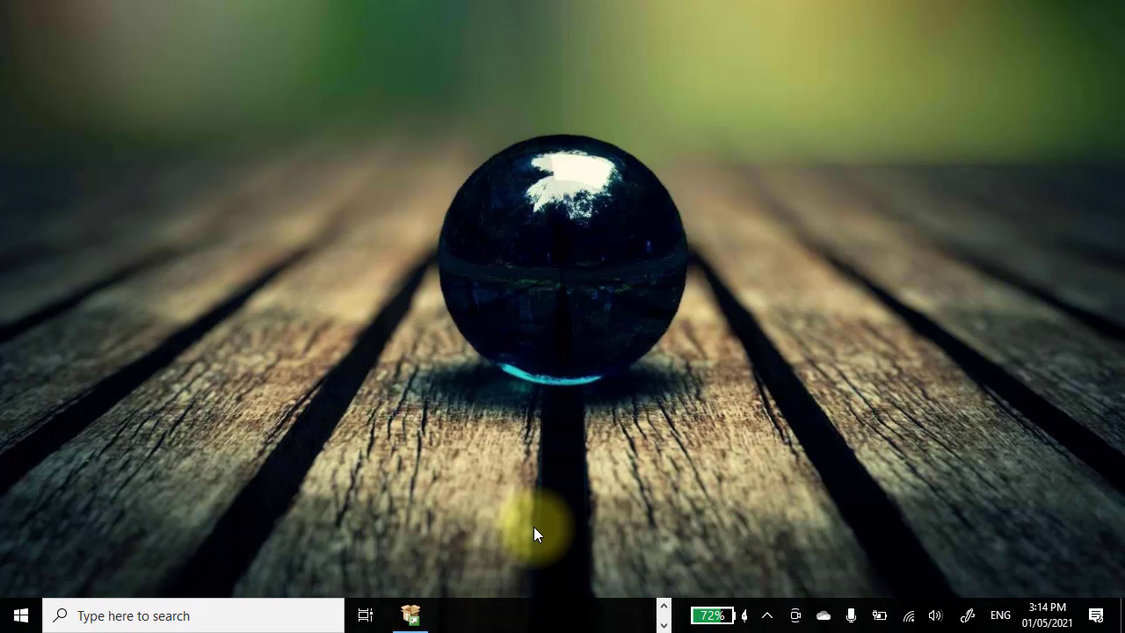
left_click(20, 614)
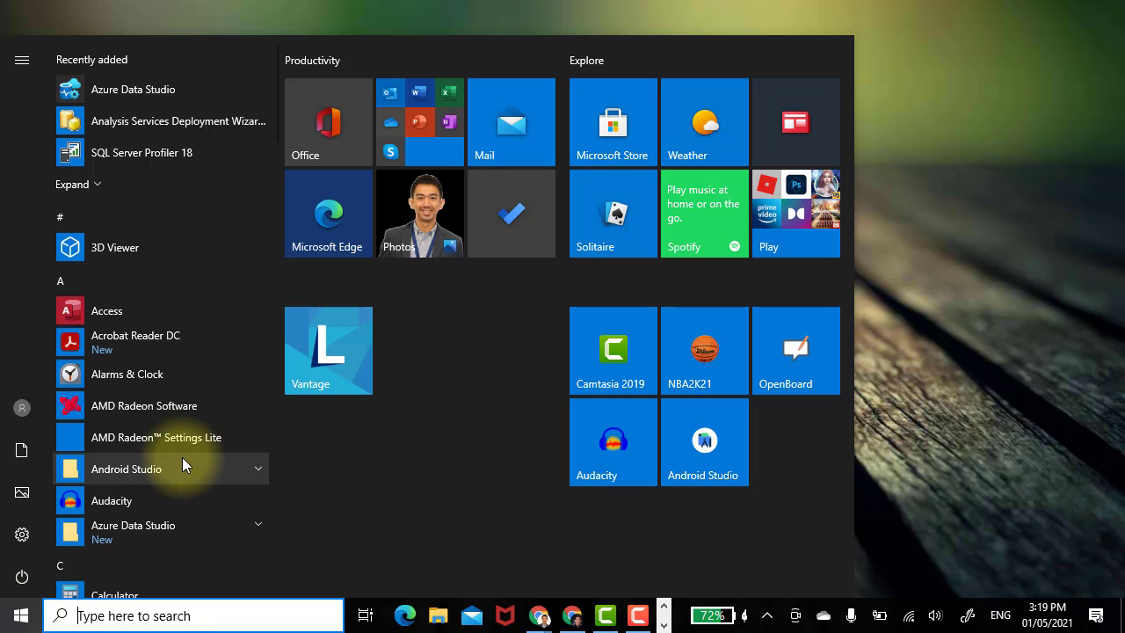
scroll(182, 458, "down", 15)
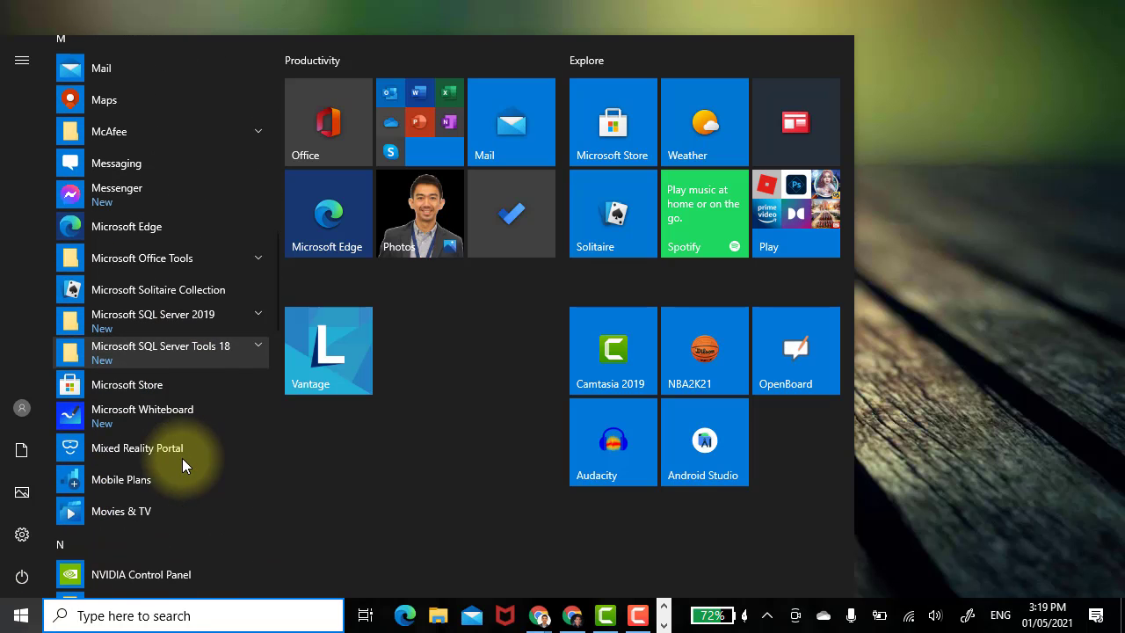
Step: Pin SQL Server 2019 Configuration Manager and SSMS 18 to Start, then launch Configuration Manager
left_click(252, 321)
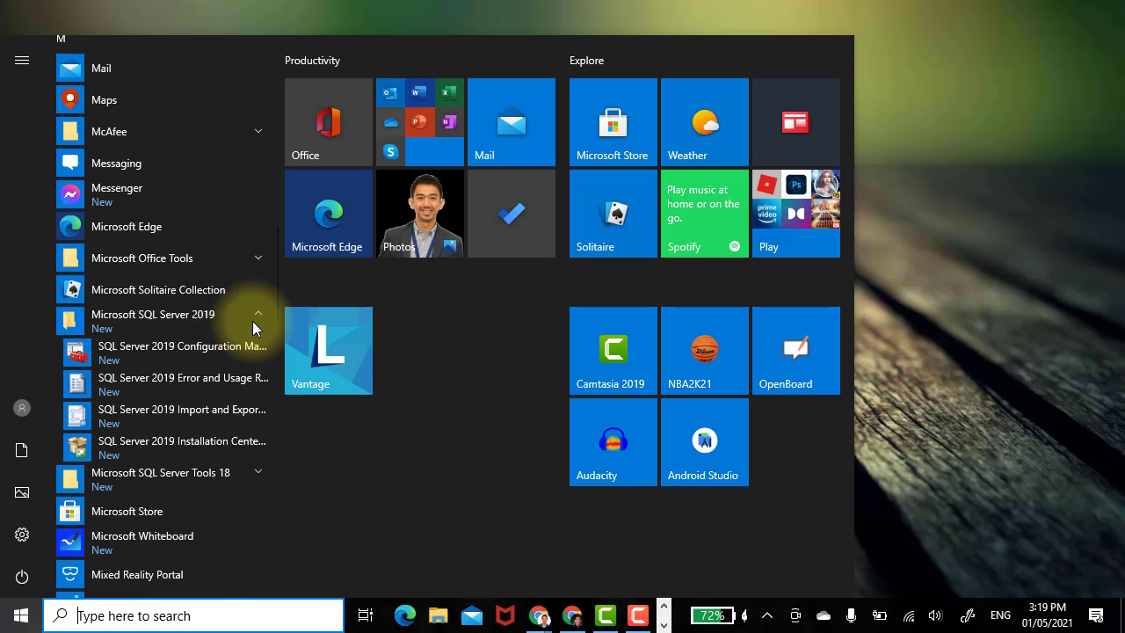
right_click(210, 355)
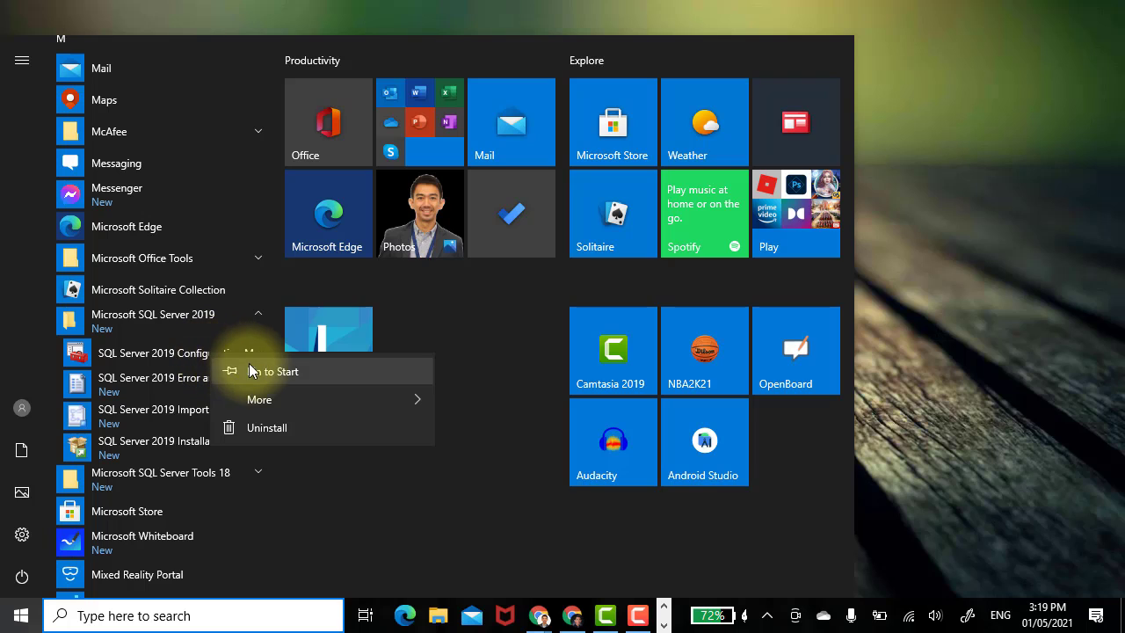
left_click(254, 371)
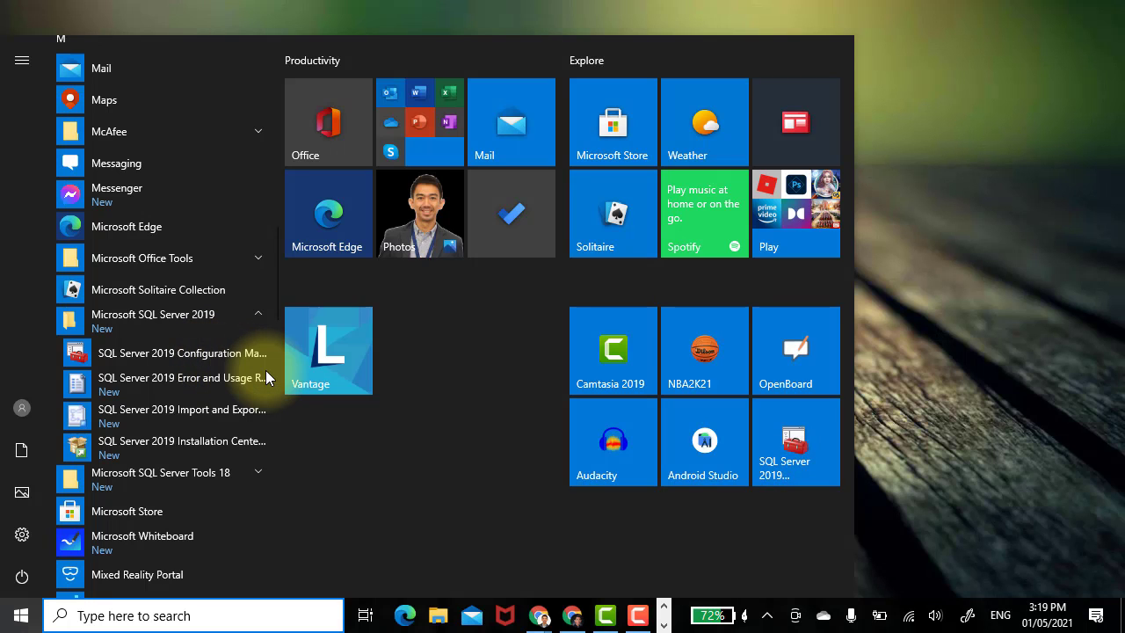
left_click(184, 471)
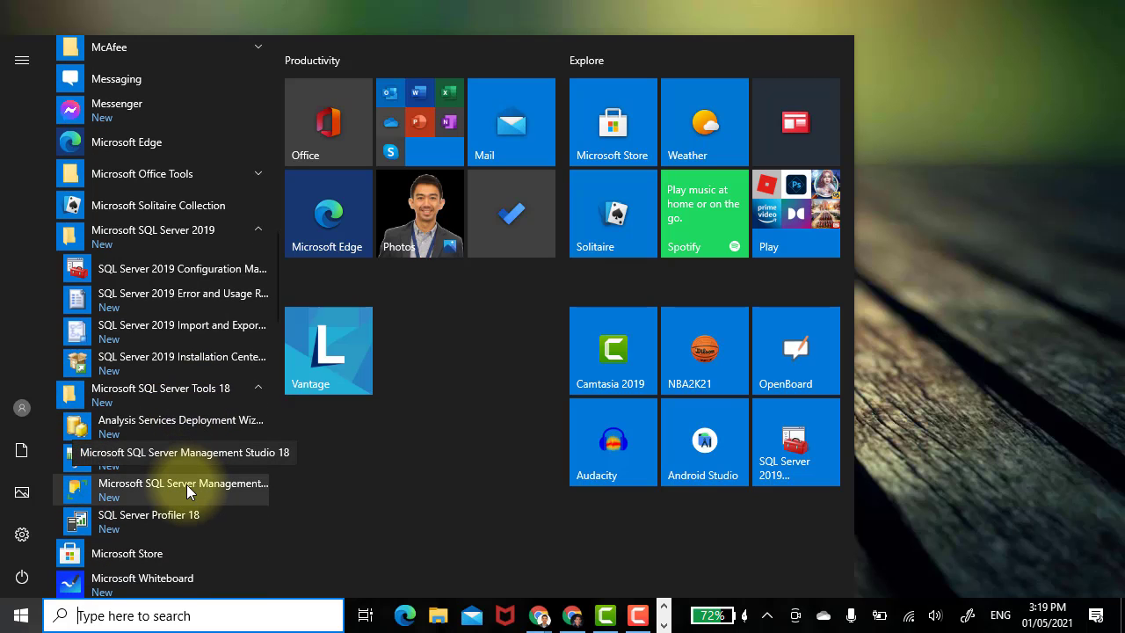
right_click(187, 486)
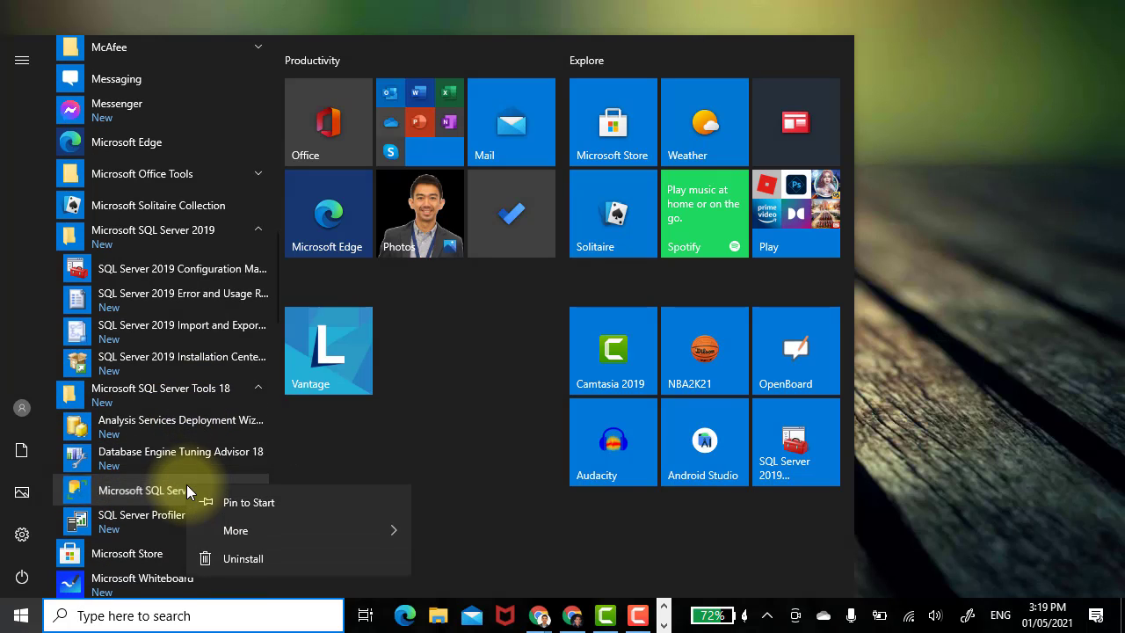
left_click(259, 497)
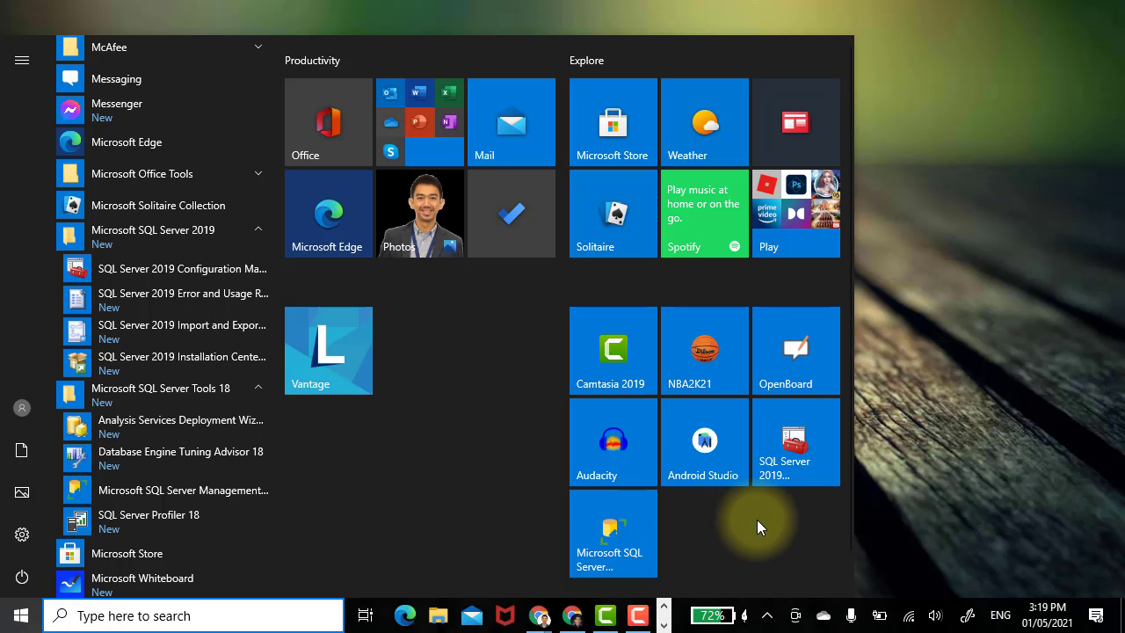
left_click(820, 465)
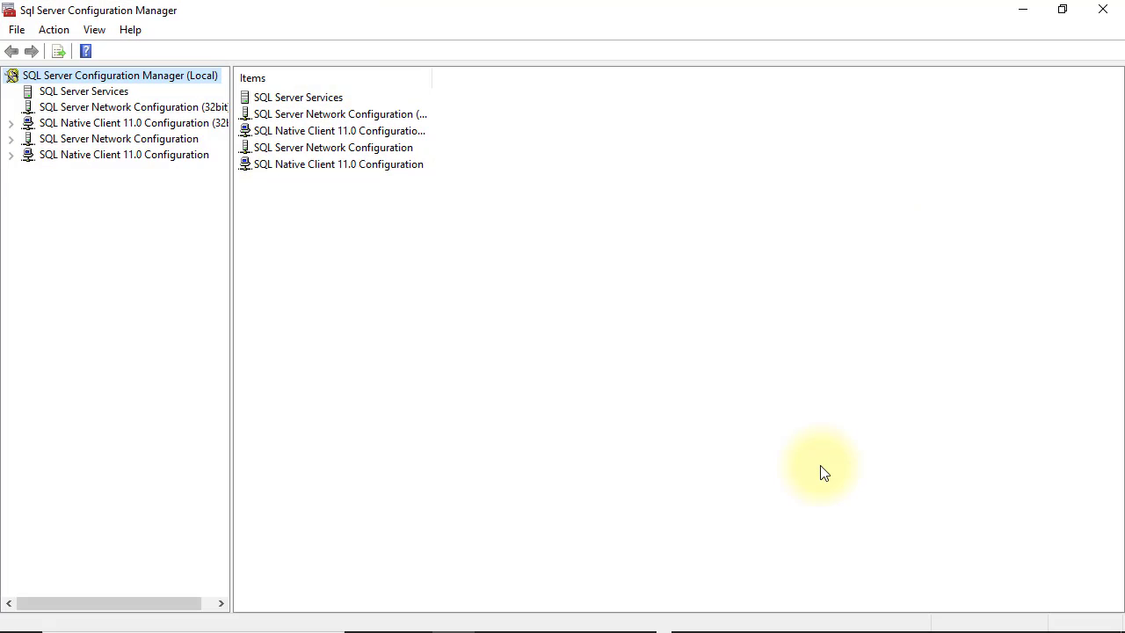
Step: Open the properties of the SQL Server (MSSQLSERVER2019) service under SQL Server Services
left_click(77, 91)
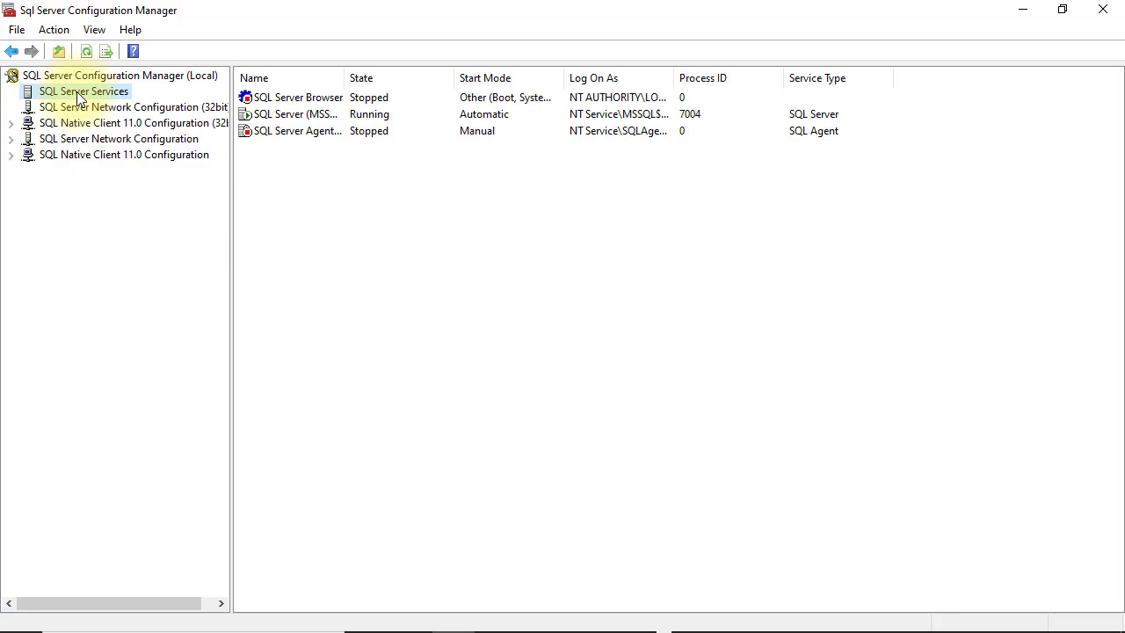
double_click(343, 78)
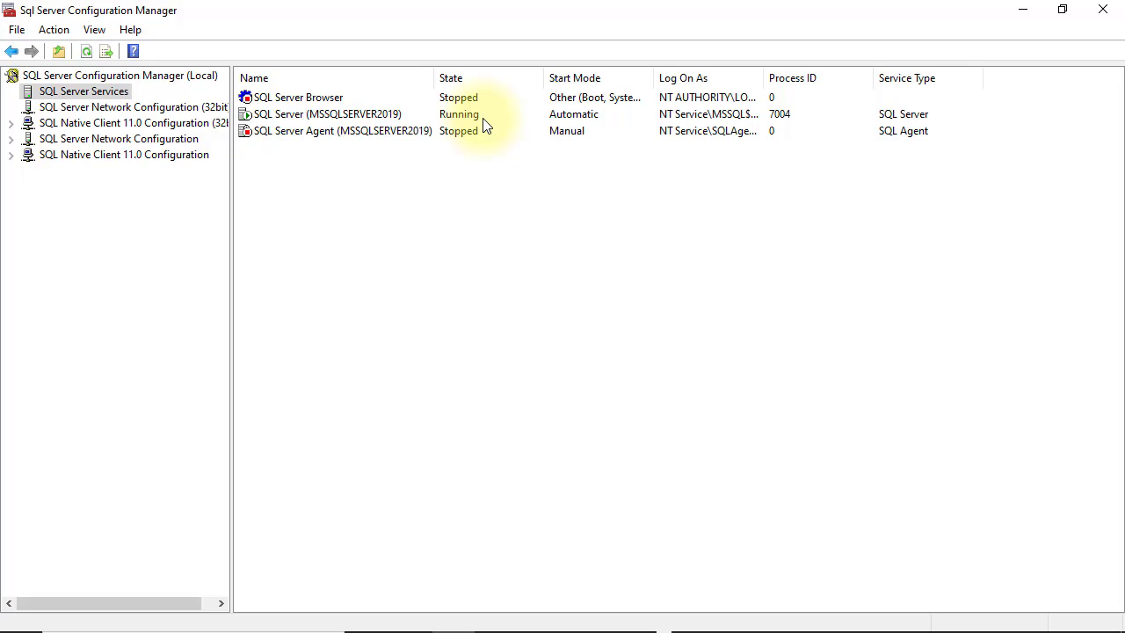
left_click(591, 119)
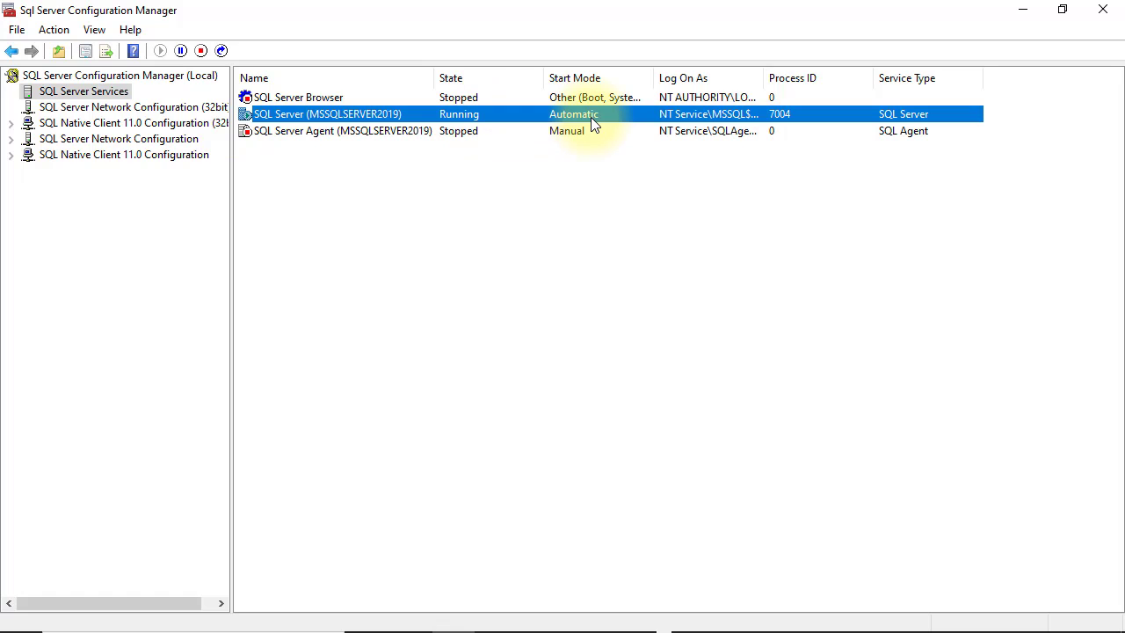
right_click(590, 117)
left_click(648, 235)
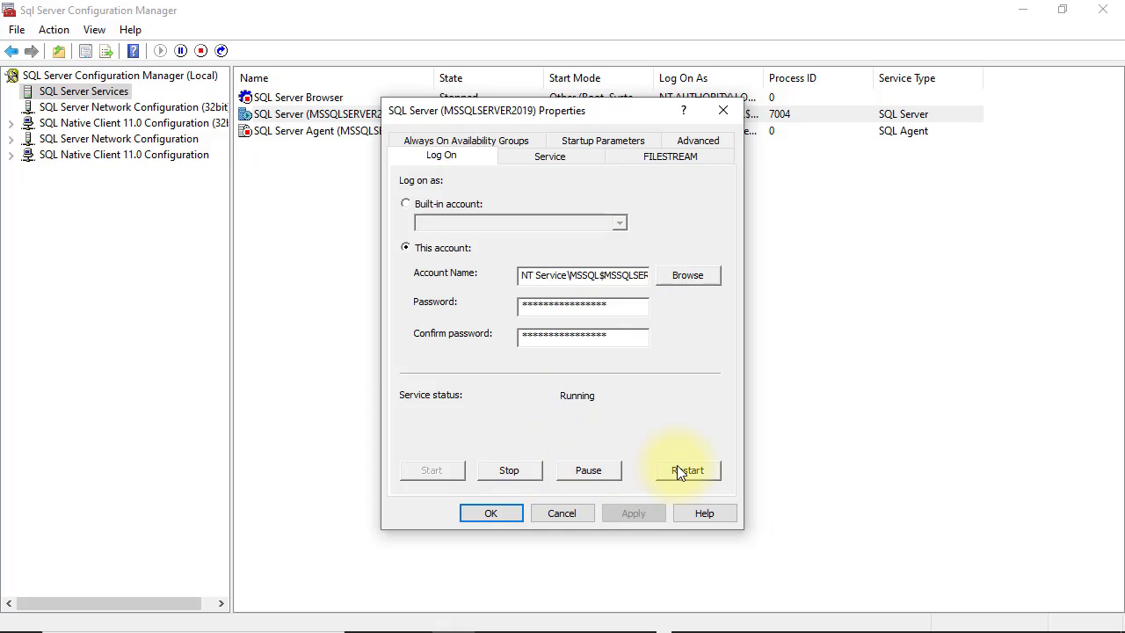
Step: Verify Start Mode is Automatic, cancel the properties, and close Configuration Manager
left_click(561, 160)
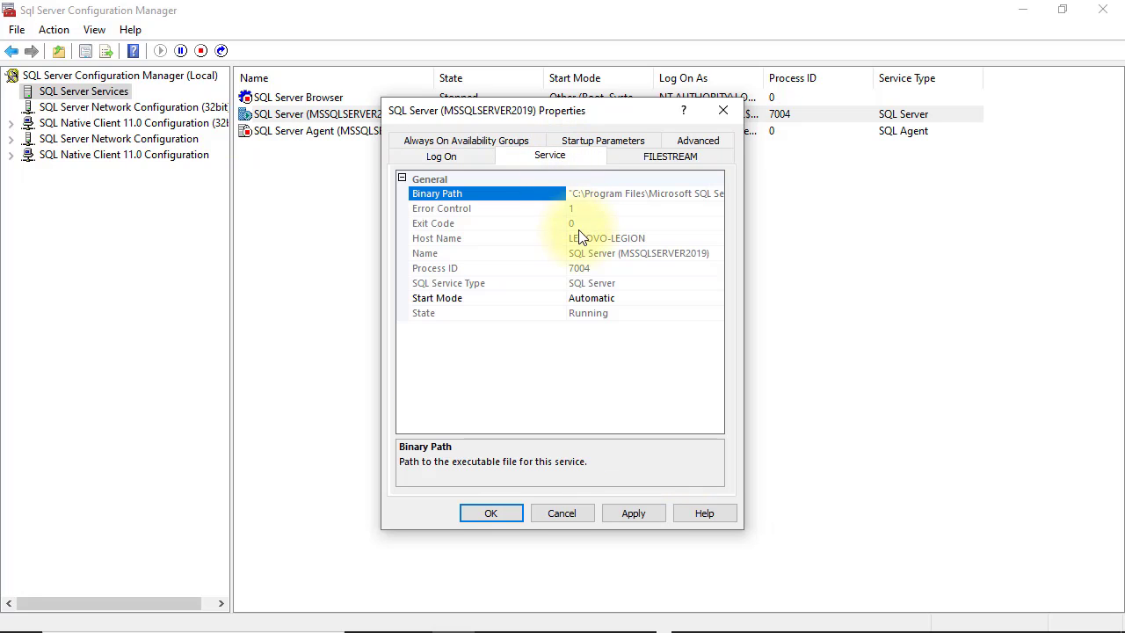
left_click(698, 303)
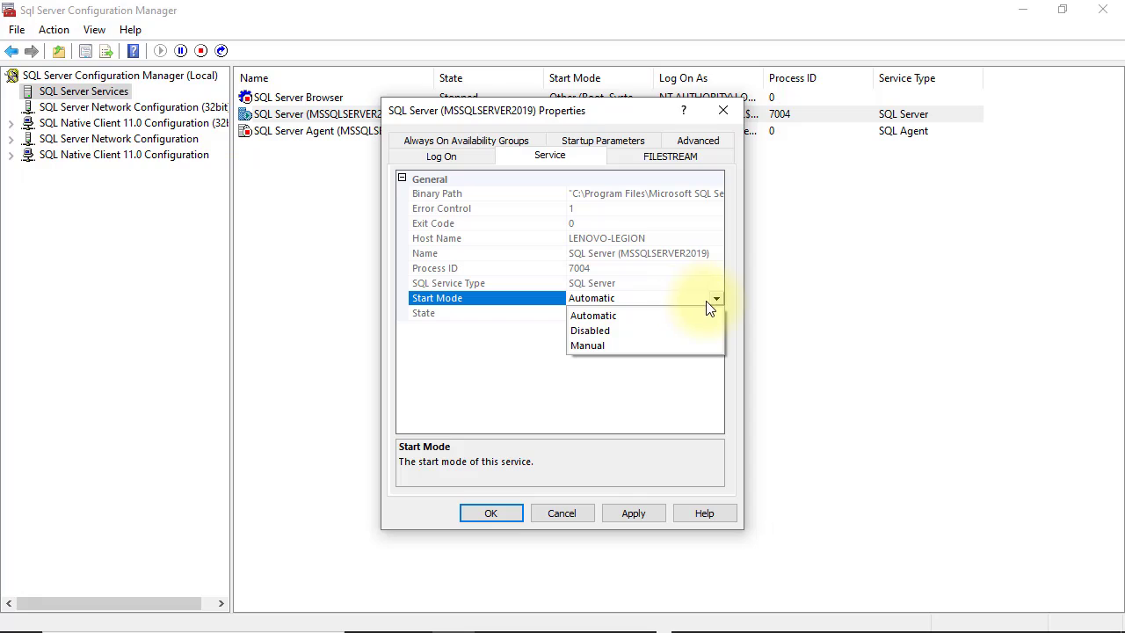
left_click(636, 314)
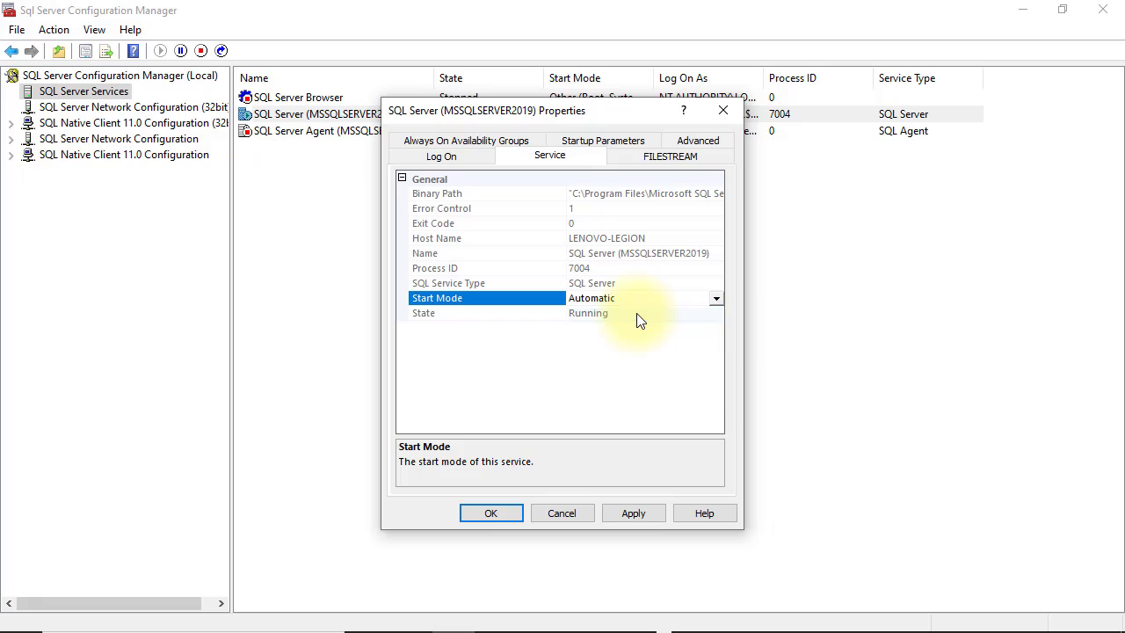
left_click(567, 512)
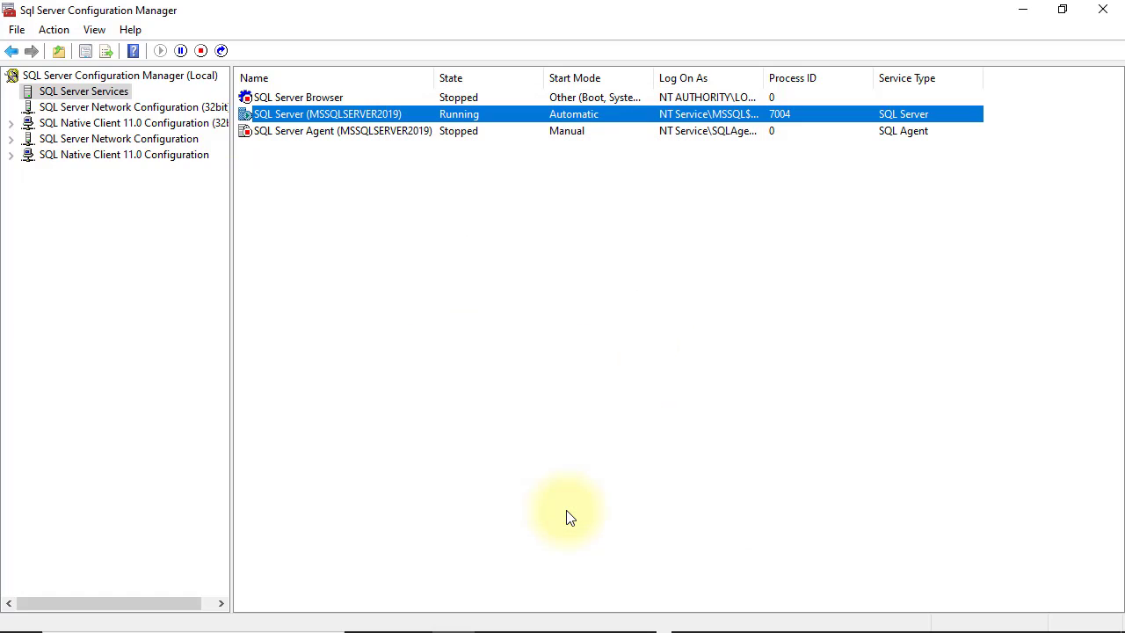
left_click(1109, 9)
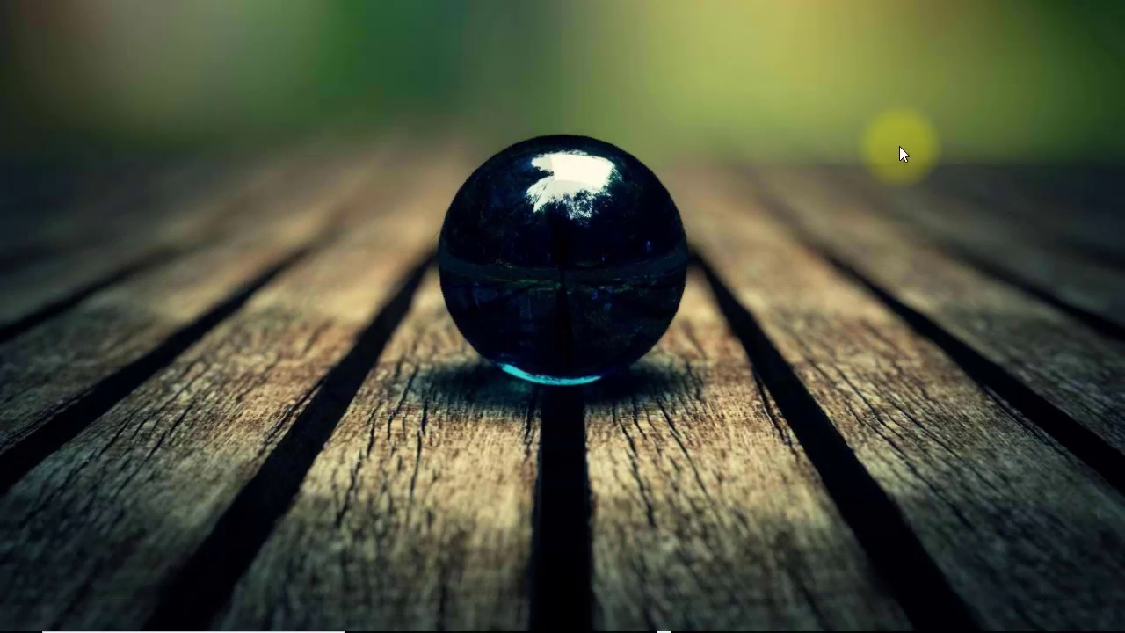
Step: Launch SQL Server Management Studio from its pinned Start tile
key("super")
left_click(616, 537)
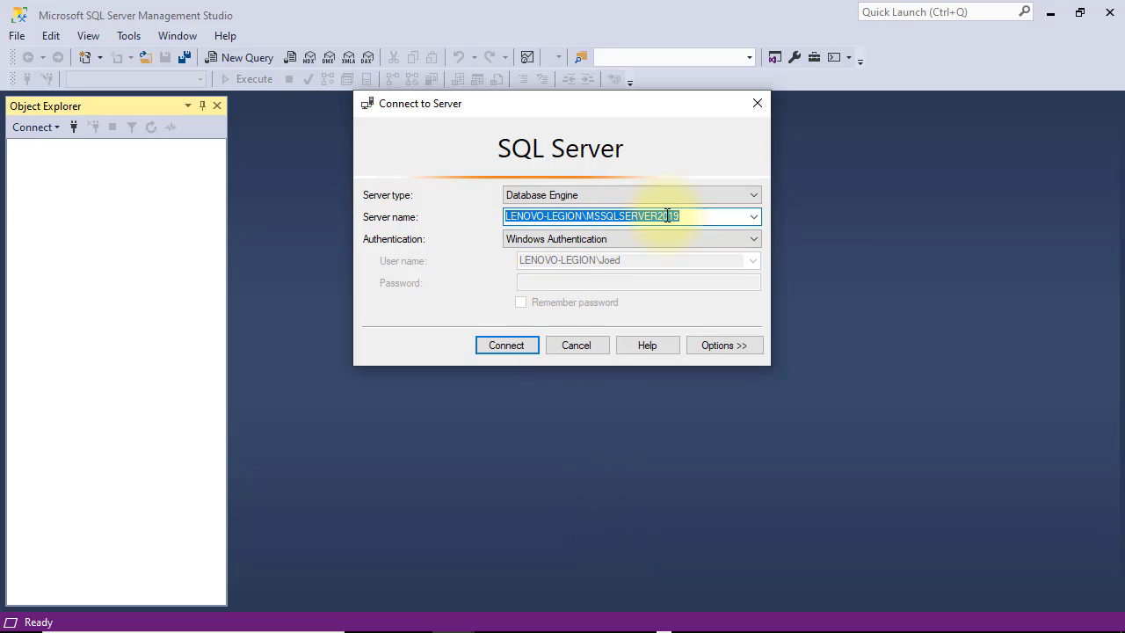
left_click(754, 217)
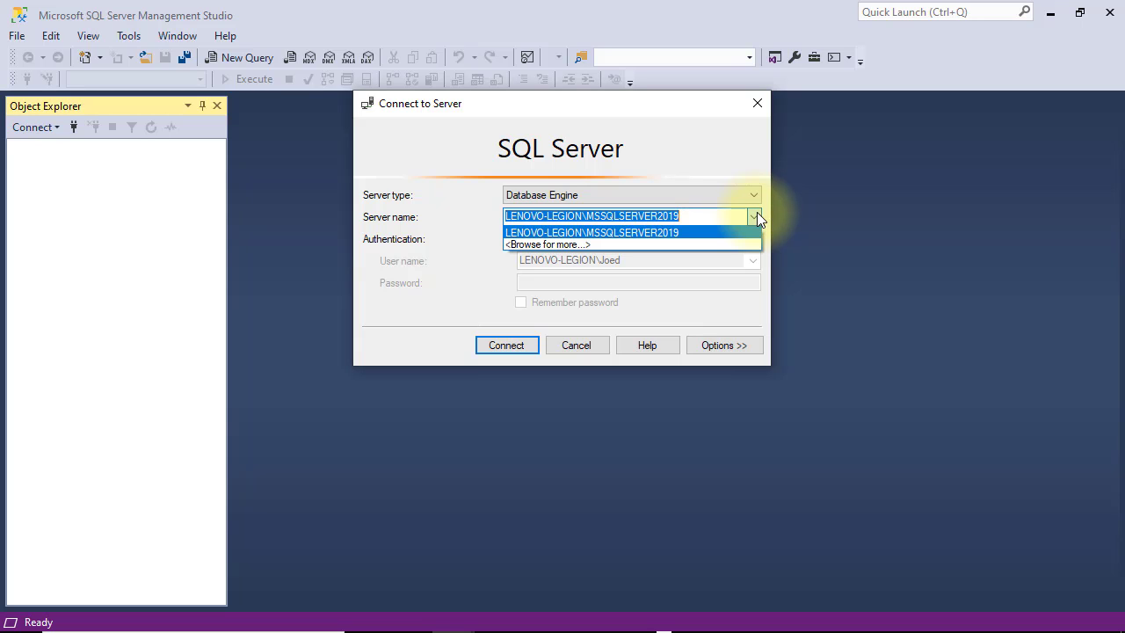
left_click(717, 244)
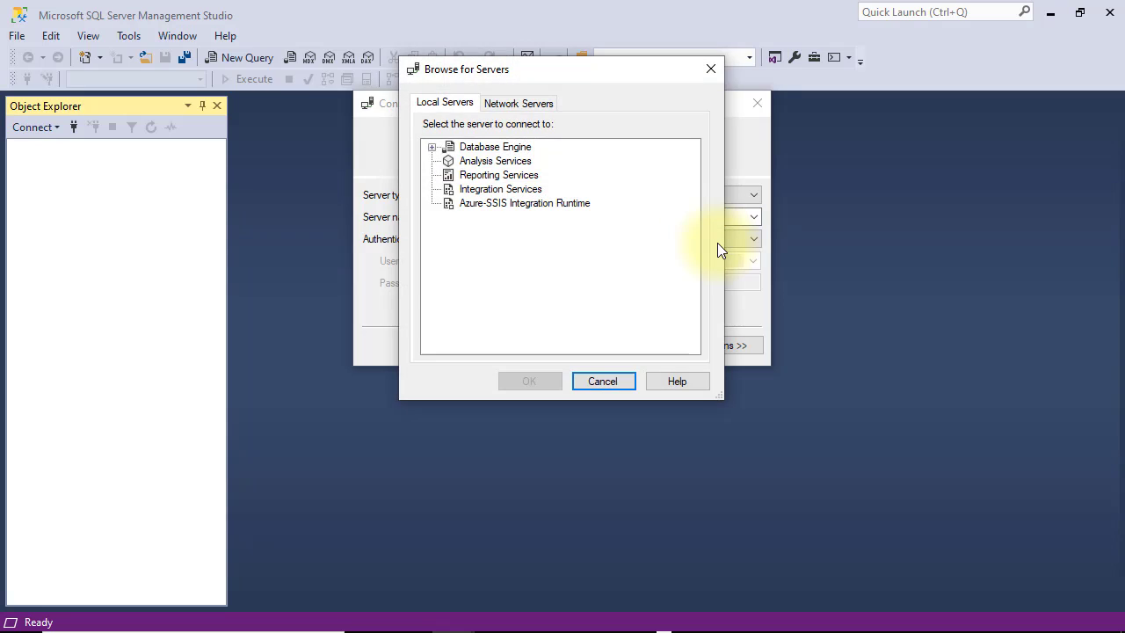
left_click(514, 104)
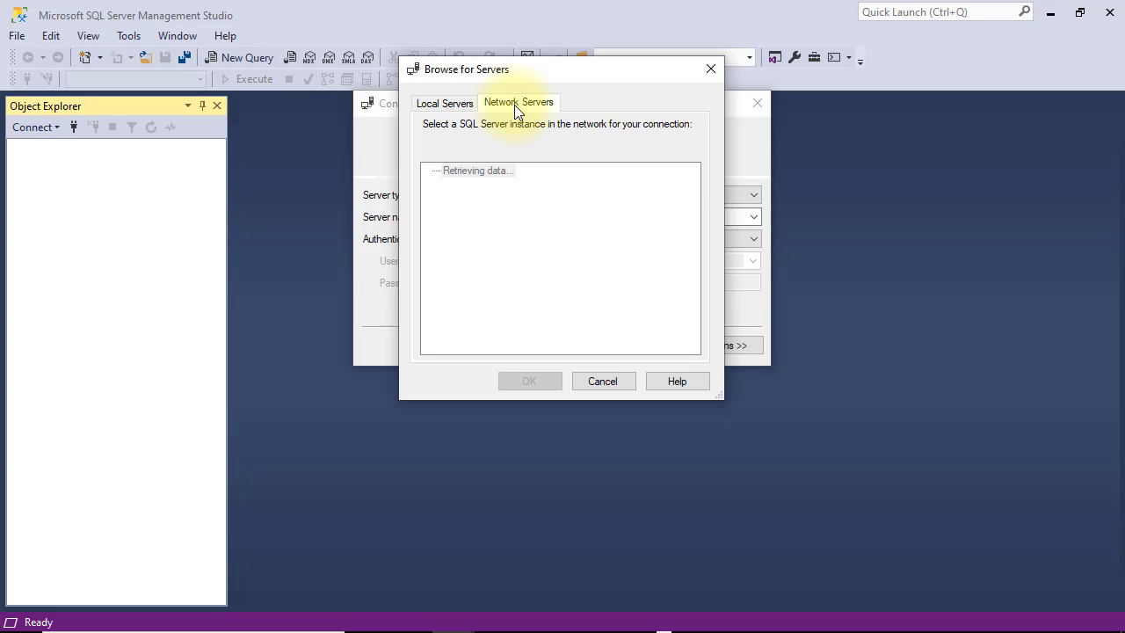
left_click(449, 106)
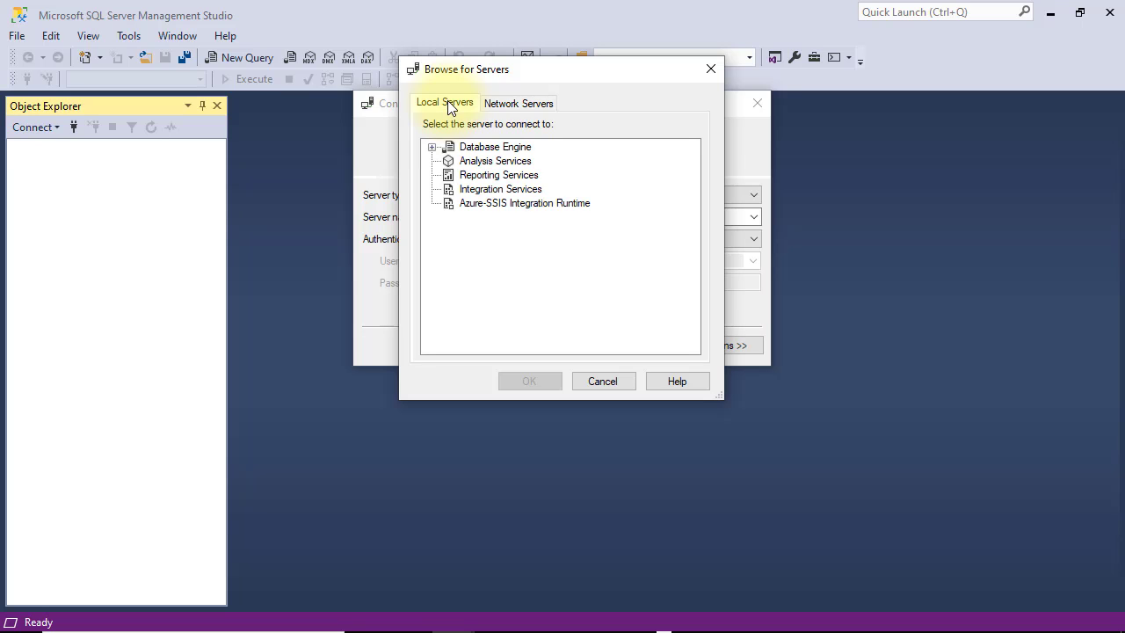
left_click(432, 147)
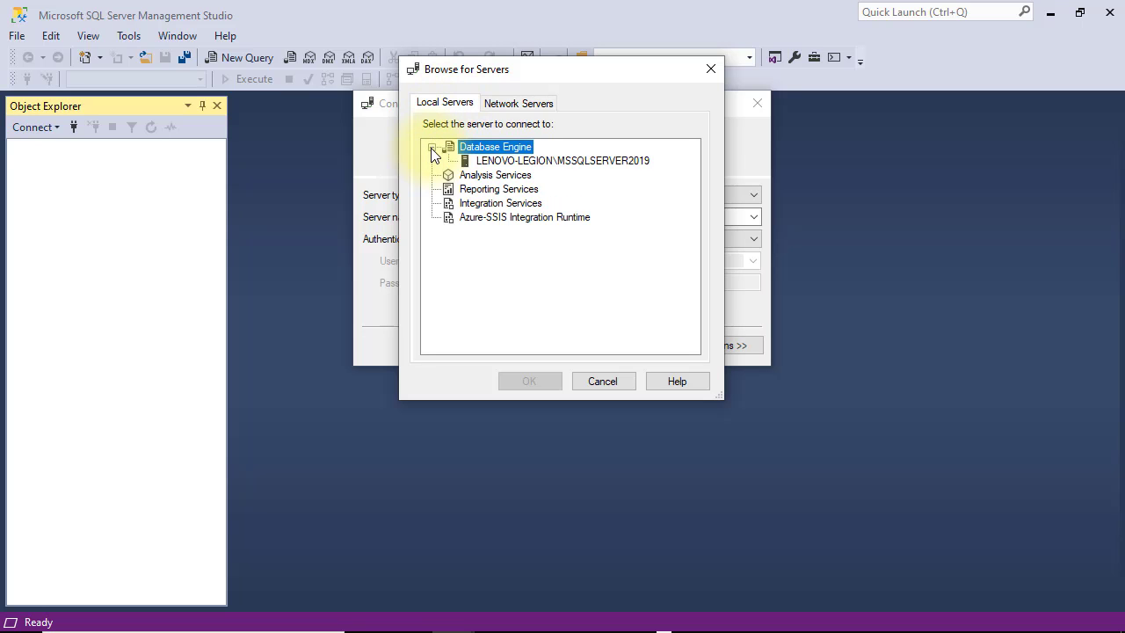
left_click(491, 161)
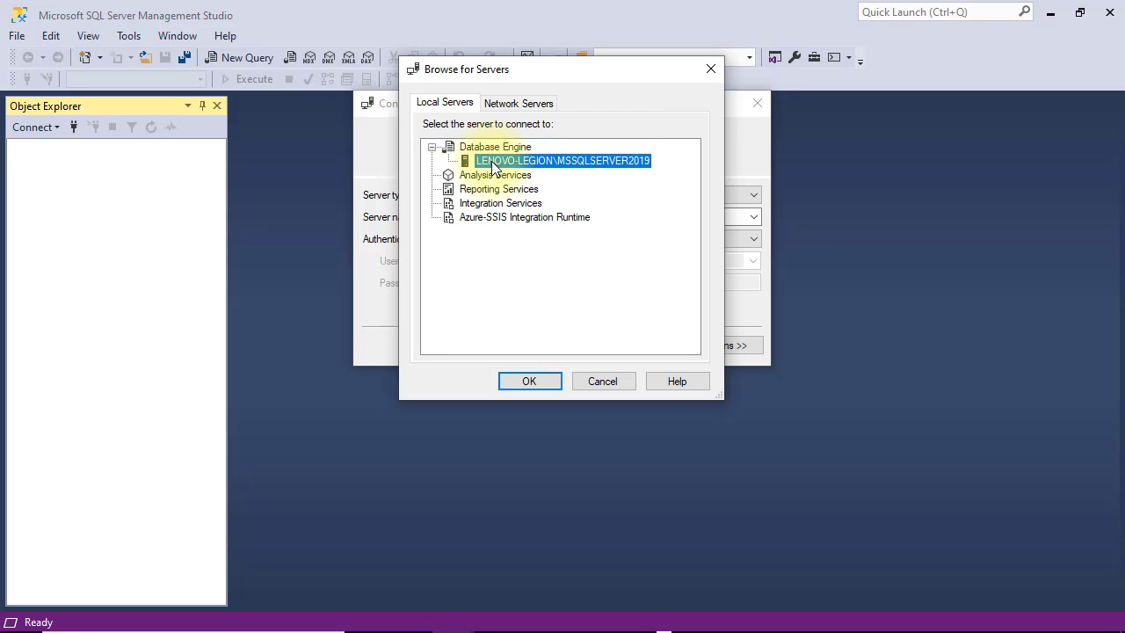
left_click(531, 379)
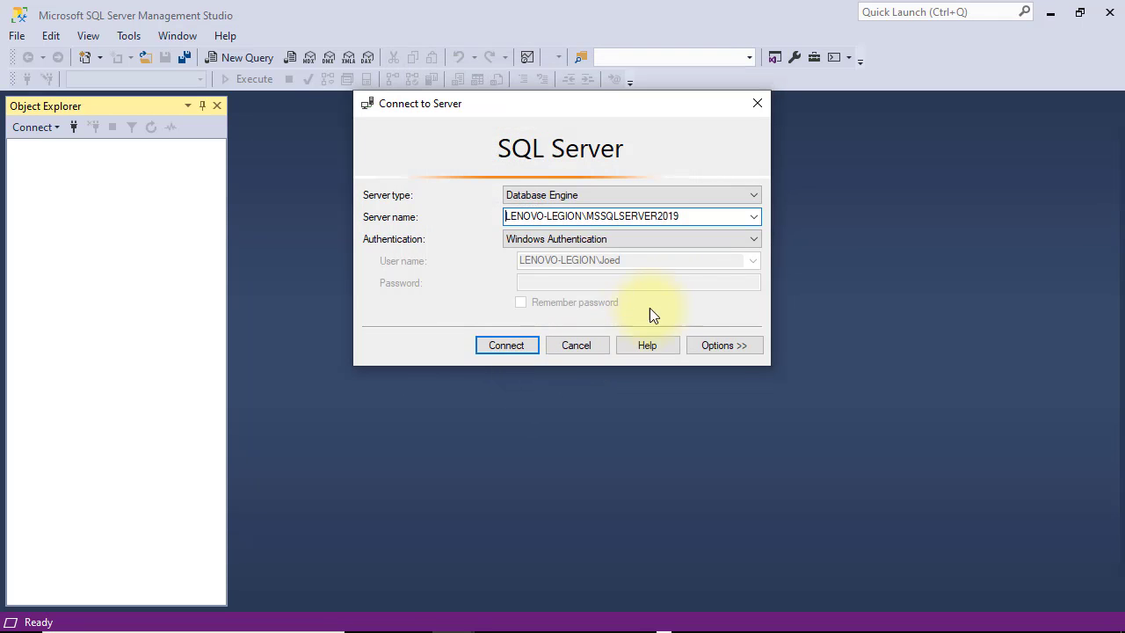
left_click_drag(583, 215, 488, 220)
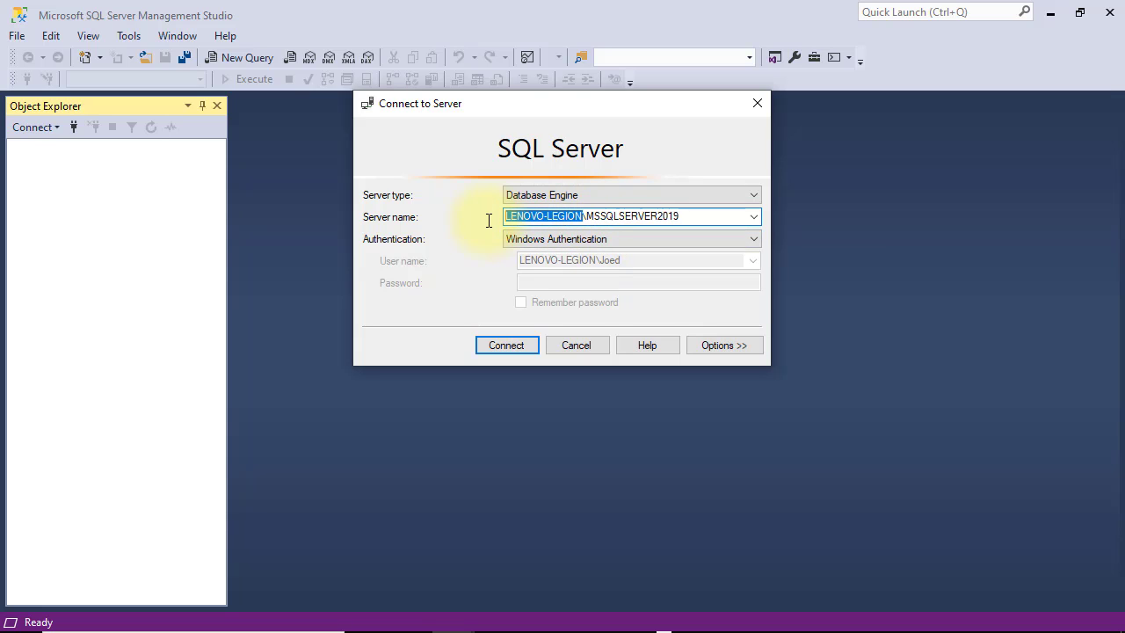
type("localhost")
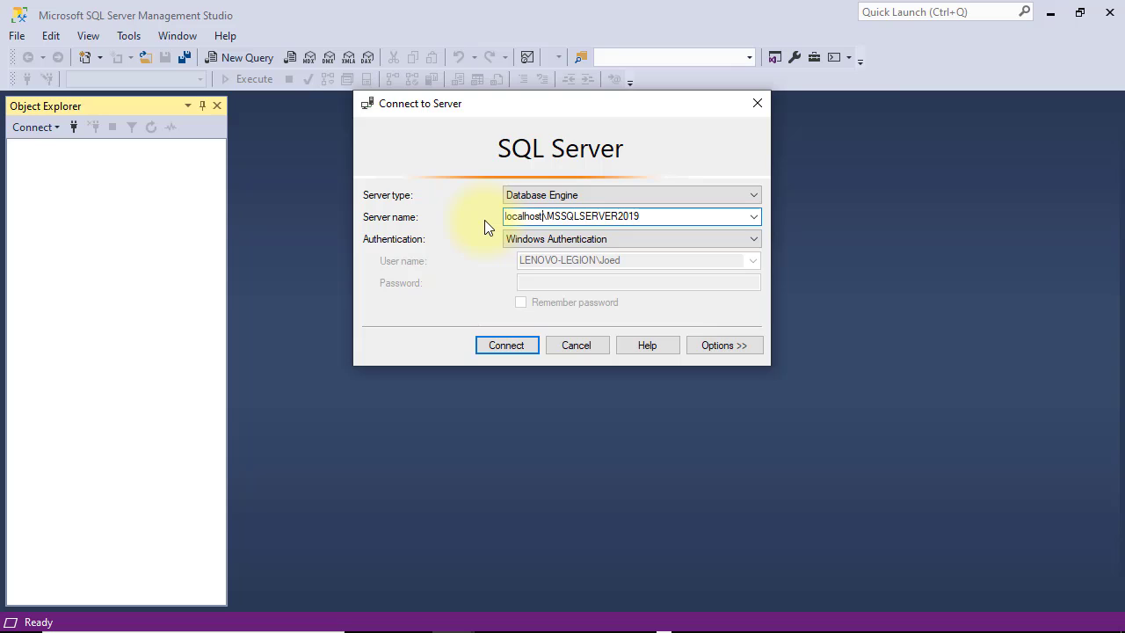
key("shift+Home")
type(".")
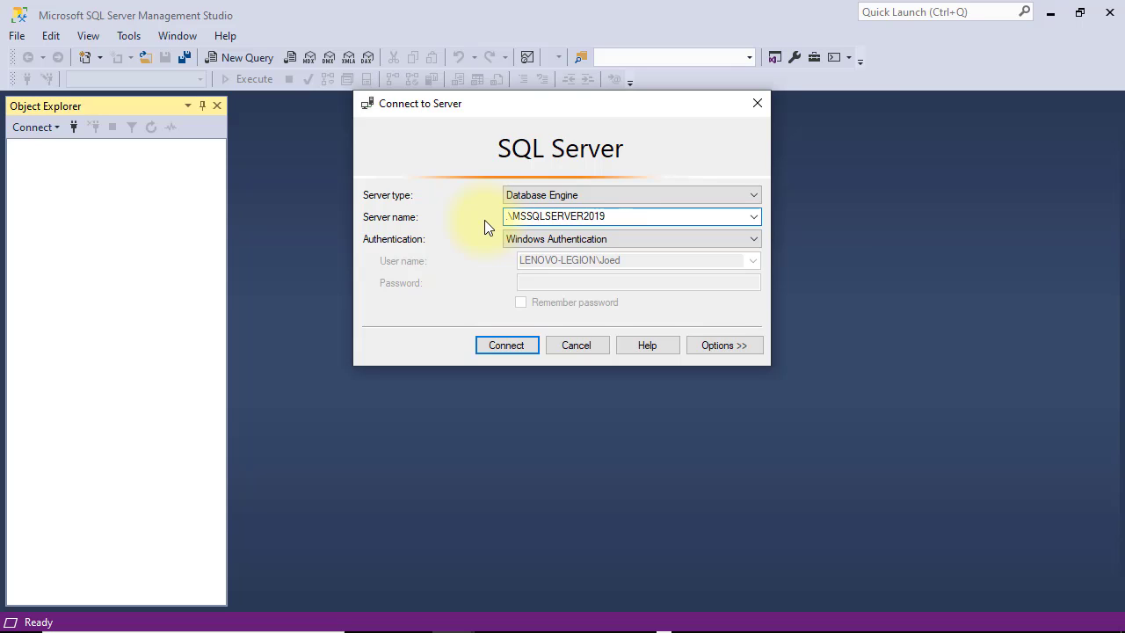
type("LENOVO-LEGION")
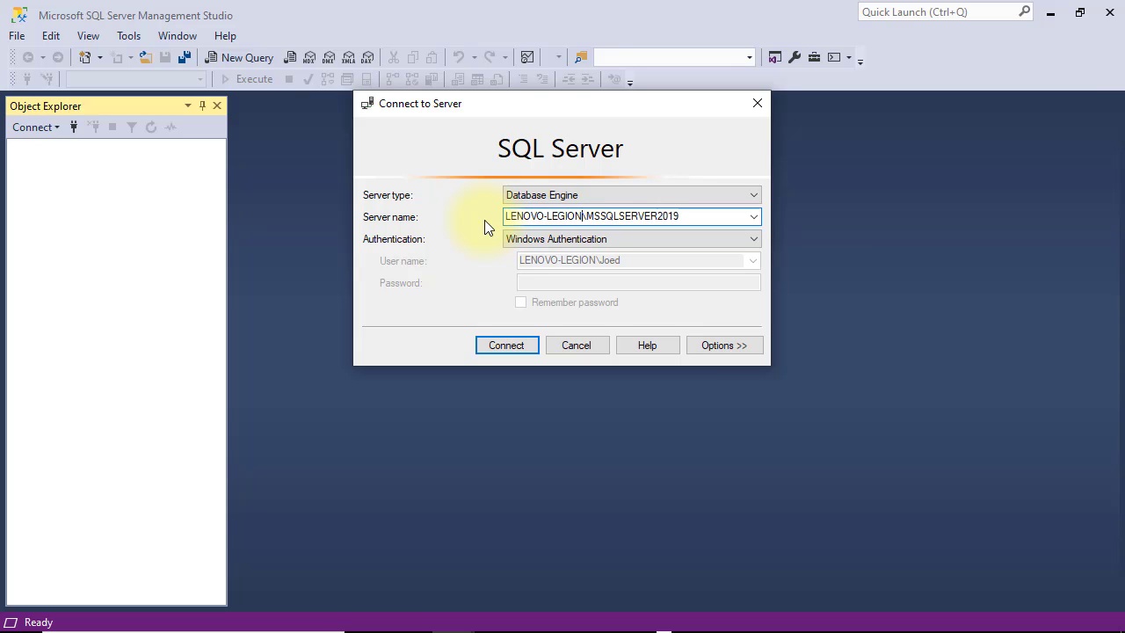
left_click(722, 239)
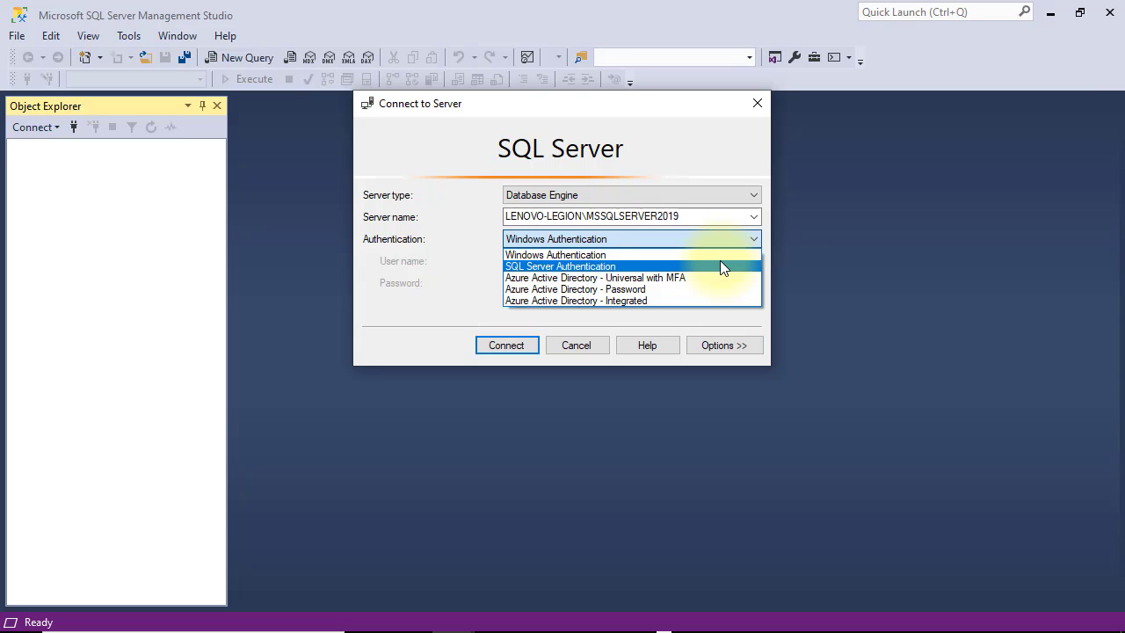
left_click(719, 258)
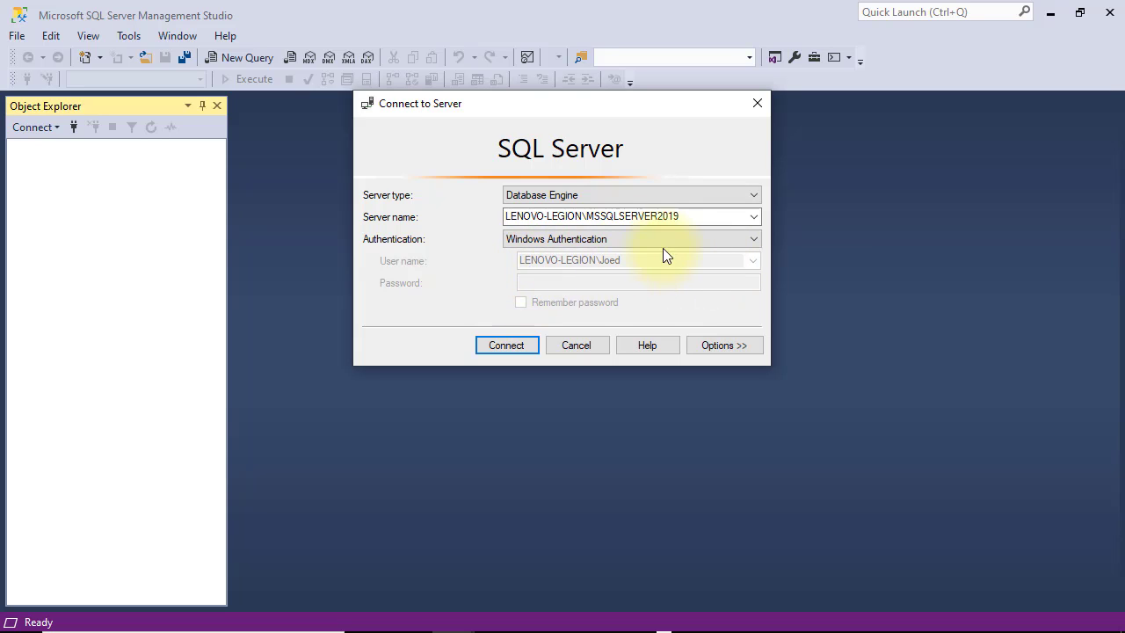
Step: Connect to LENOVO-LEGION\MSSQLSERVER2019 with SQL Server Authentication as sa and its password, widening Object Explorer
left_click(731, 238)
left_click(711, 263)
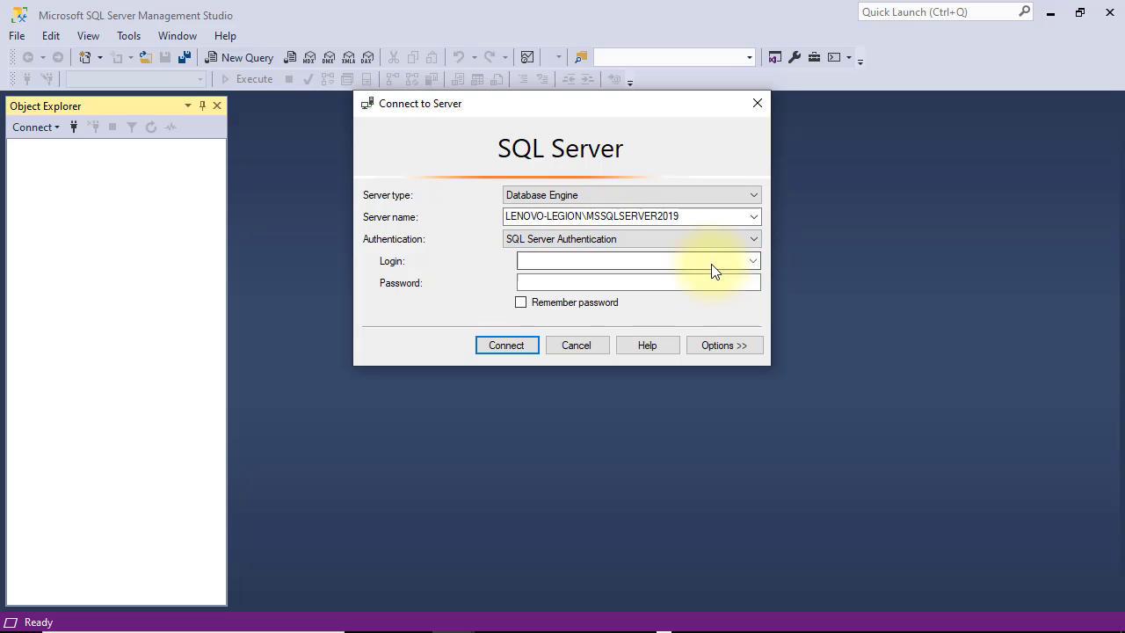
left_click(712, 264)
type("sa")
left_click(708, 286)
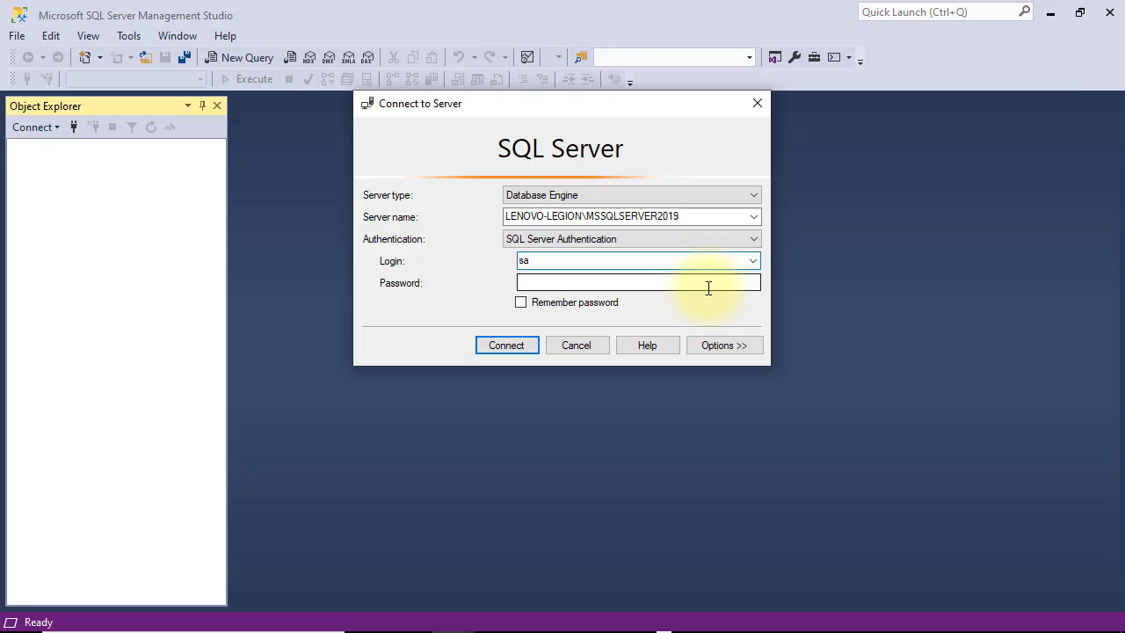
type("12345678")
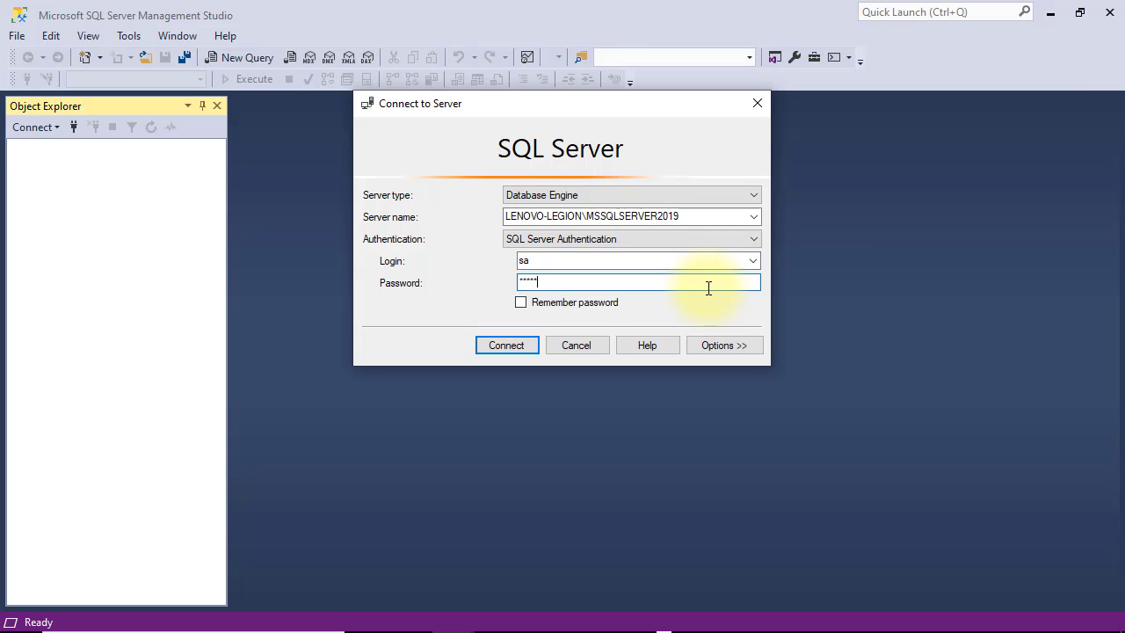
left_click(521, 345)
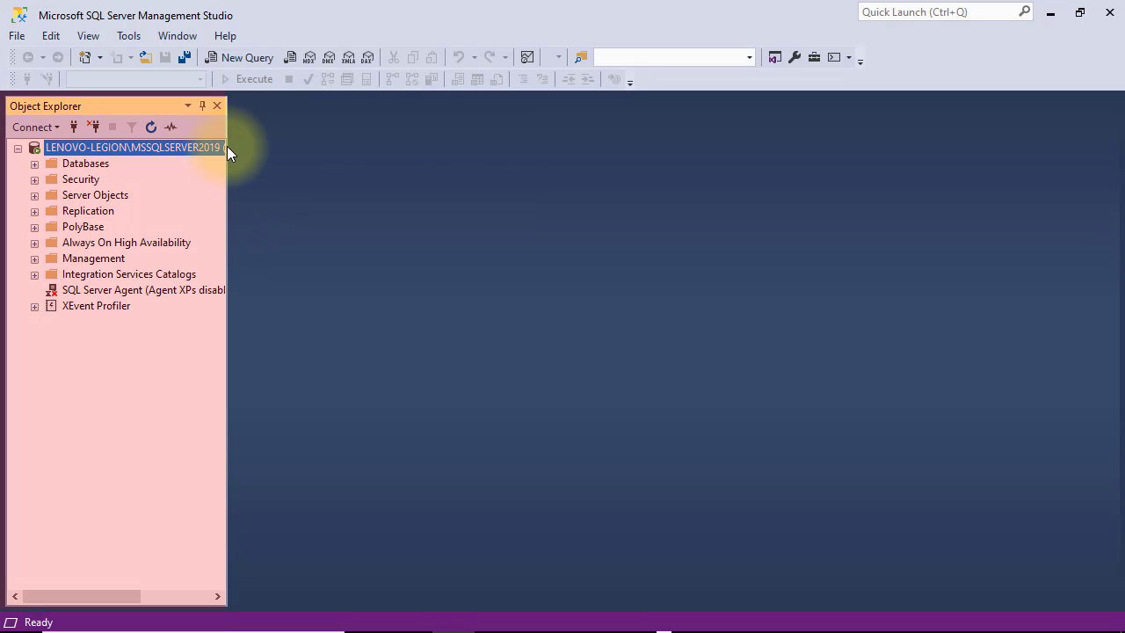
left_click_drag(230, 192, 363, 200)
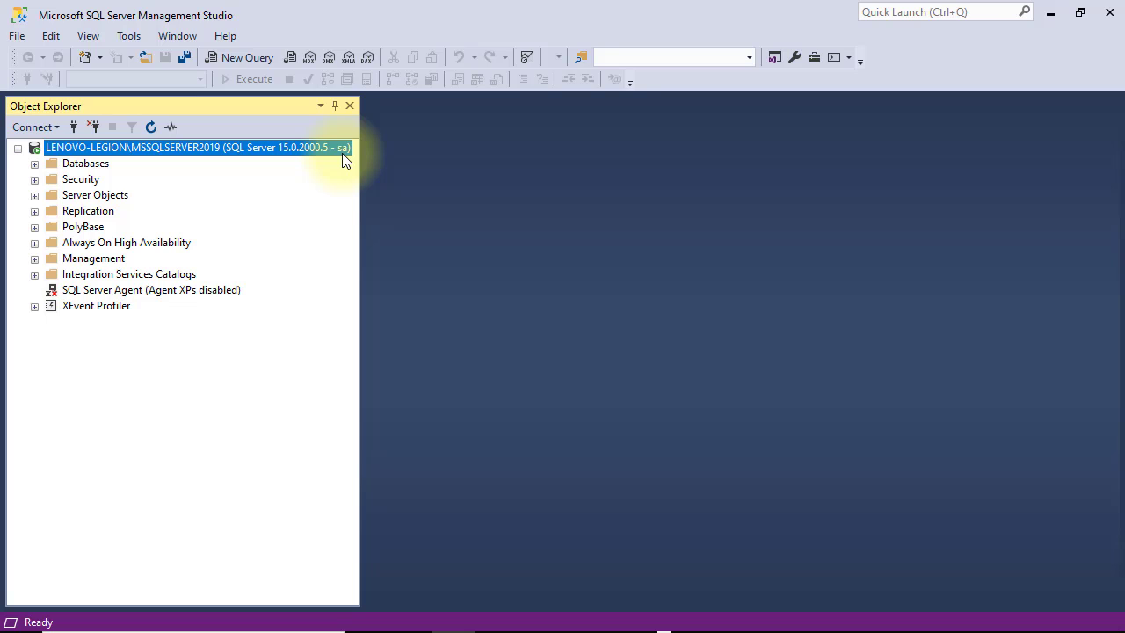
Step: Reconnect to LENOVO-LEGION\MSSQLSERVER2019 with Windows Authentication instead of sa, and widen the Object Explorer pane
left_click(96, 131)
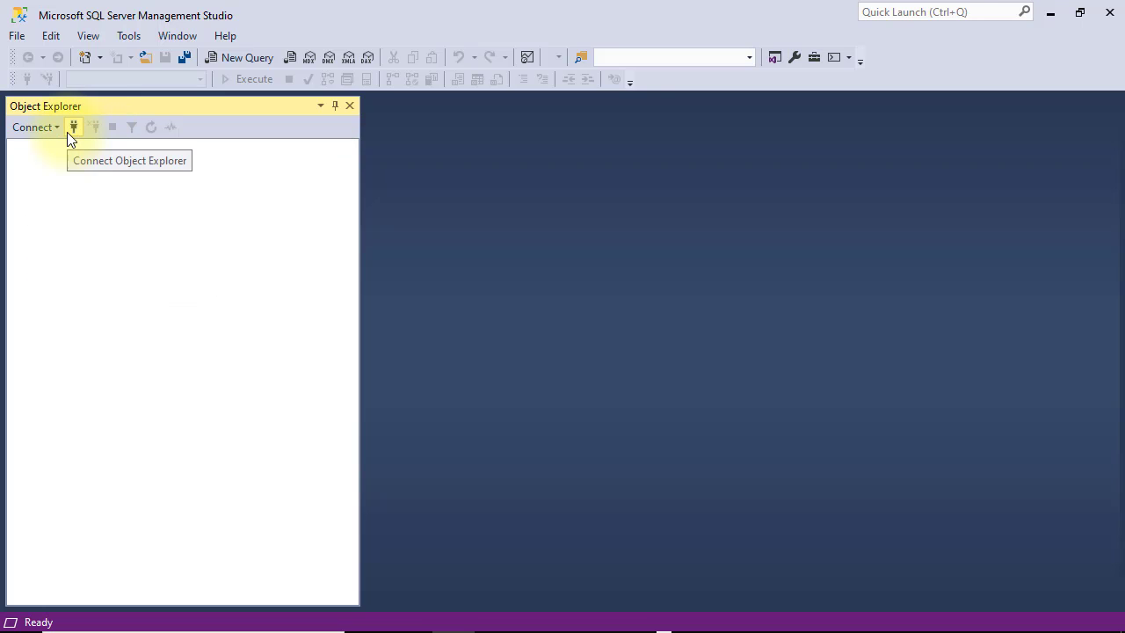
left_click(67, 132)
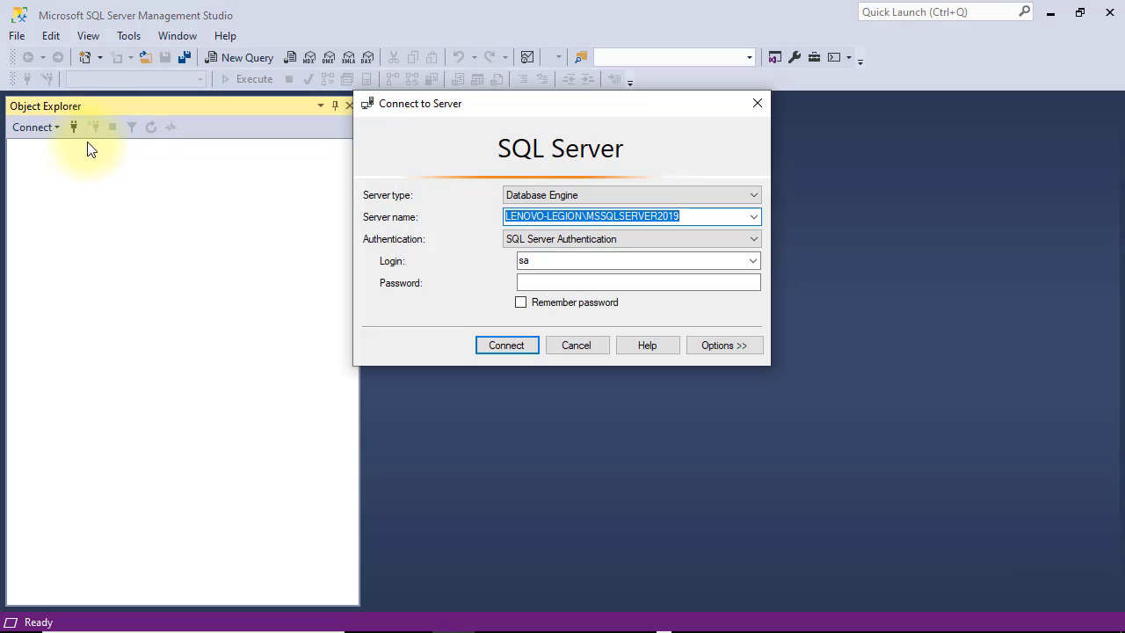
left_click(626, 239)
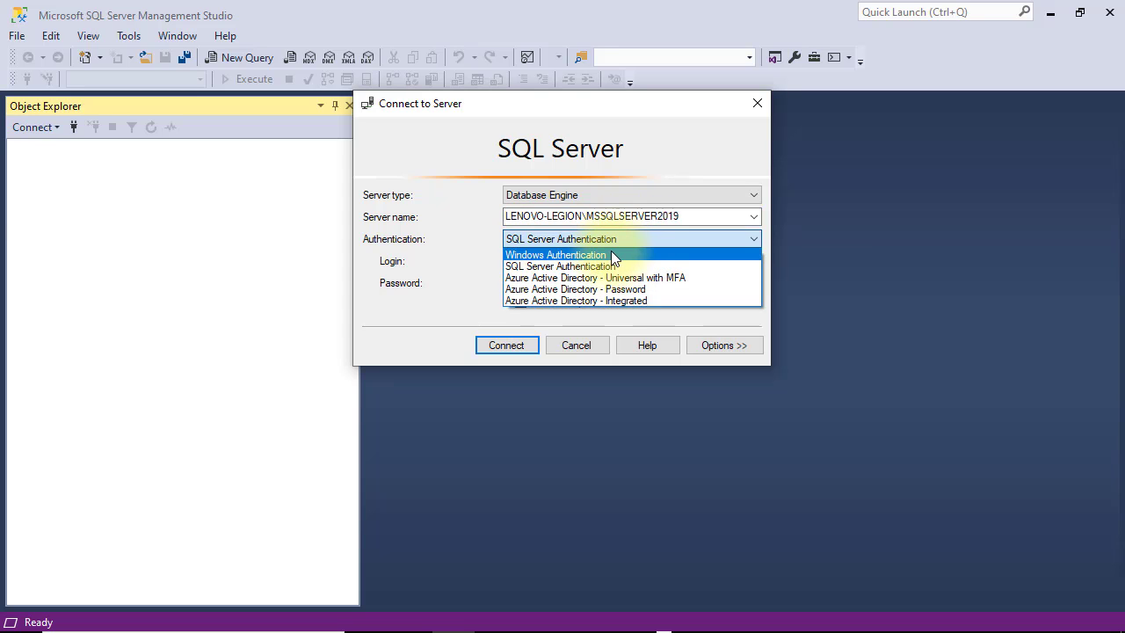
left_click(613, 254)
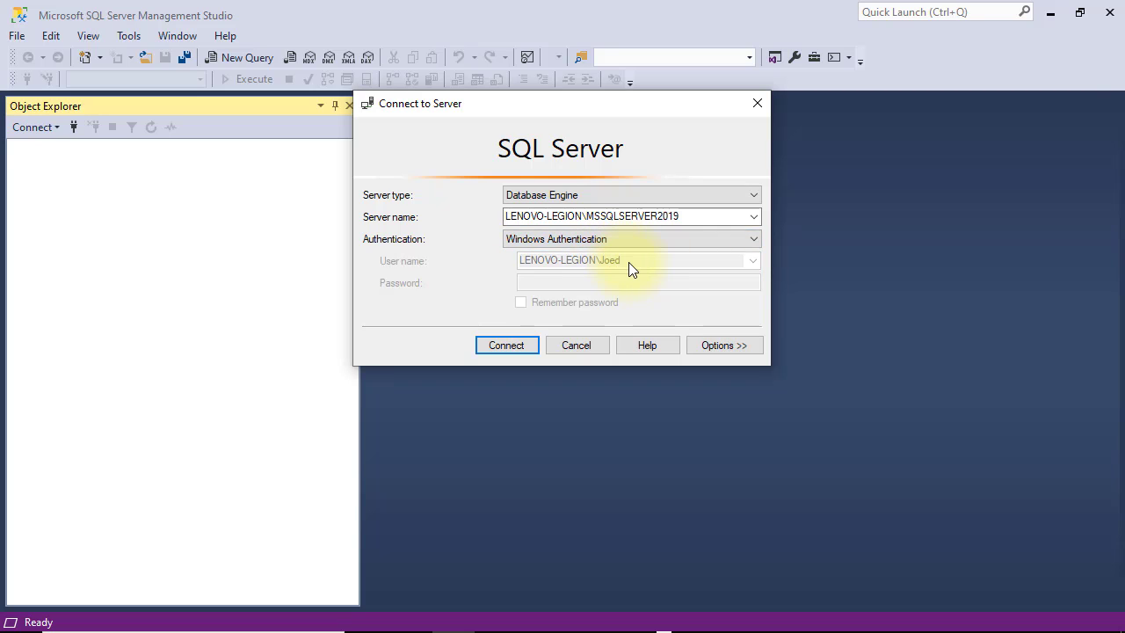
left_click(522, 348)
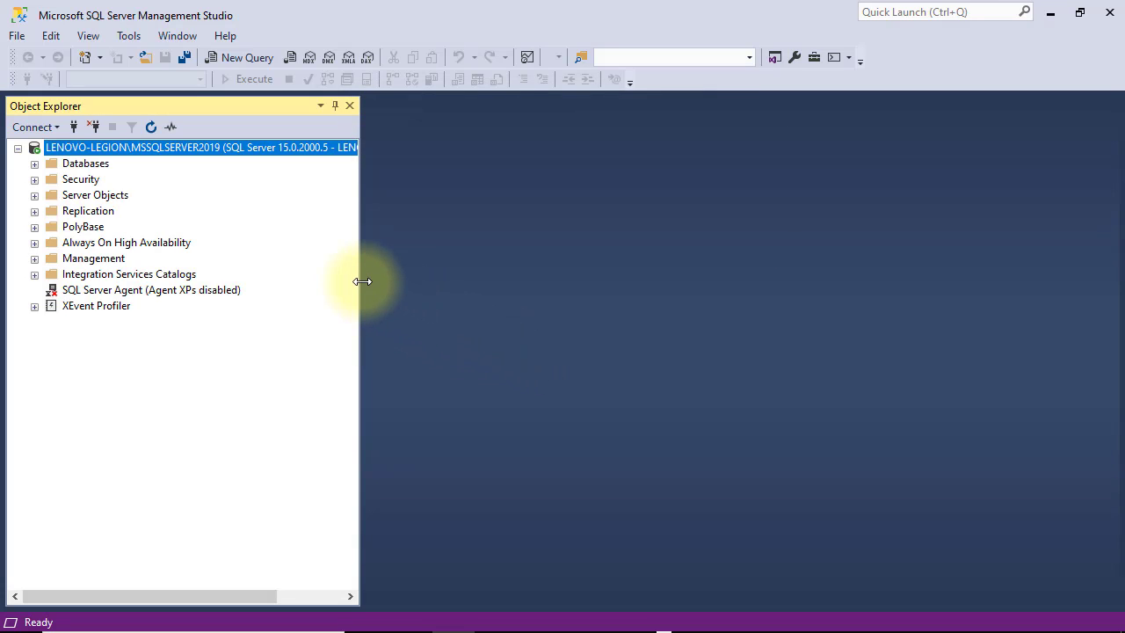
left_click_drag(363, 282, 477, 281)
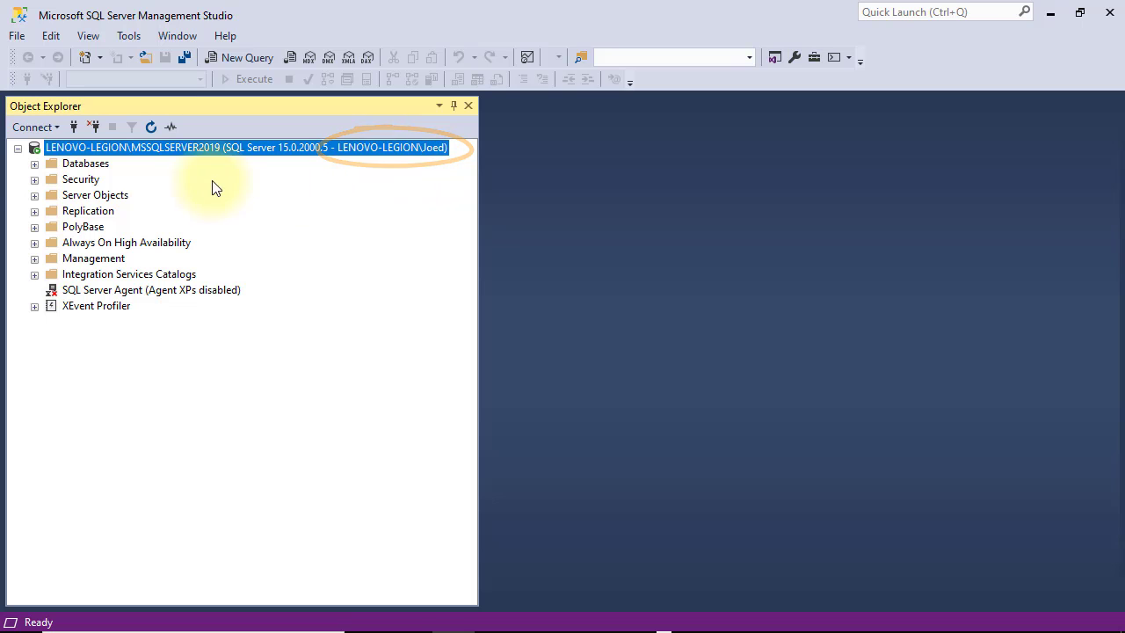
Step: Expand Databases > System Databases and Security > Logins, then select the sa login
left_click(33, 163)
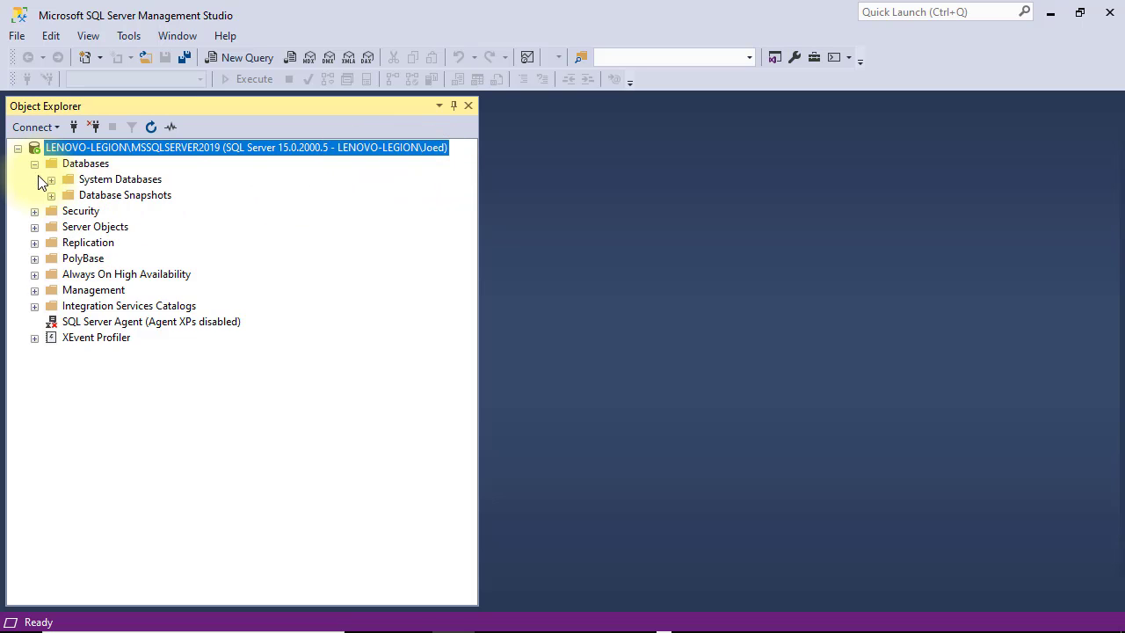
left_click(51, 179)
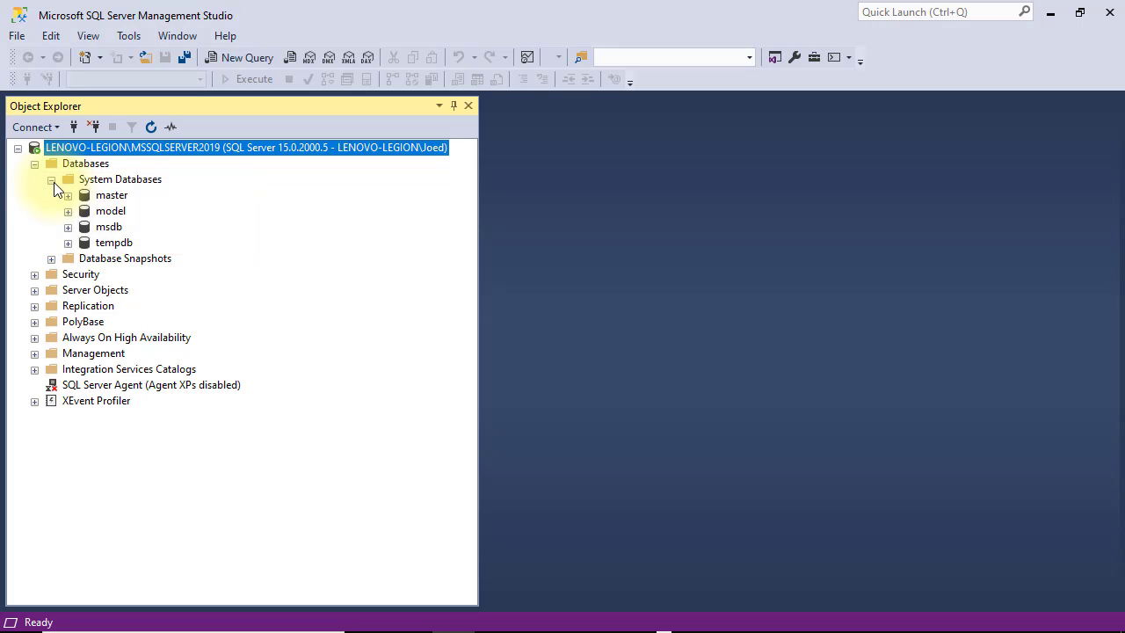
left_click(35, 275)
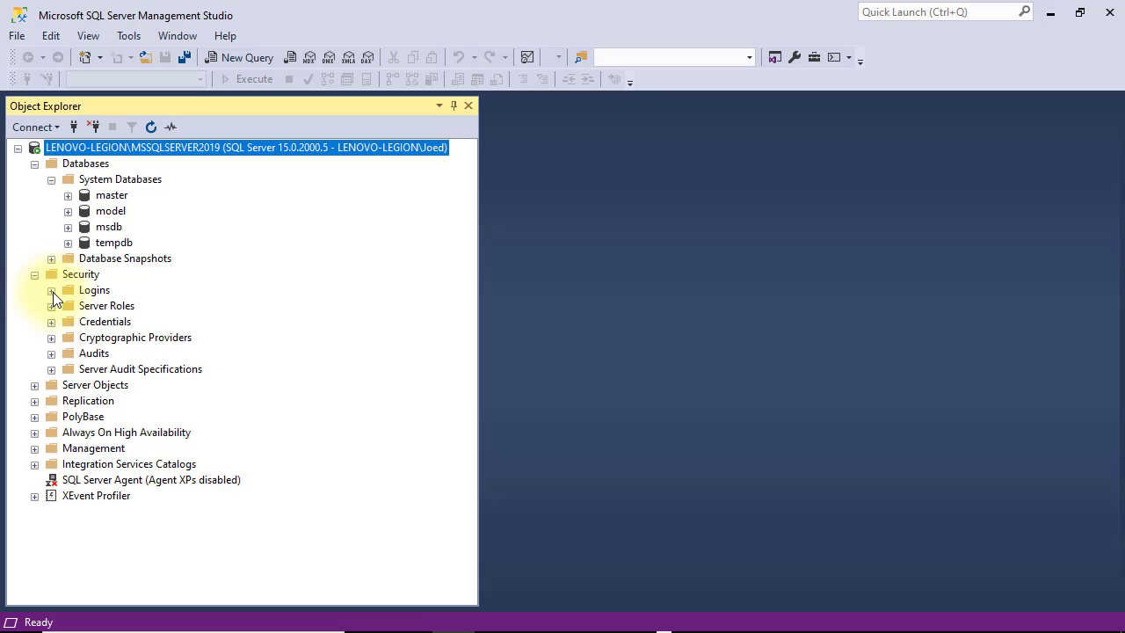
left_click(51, 291)
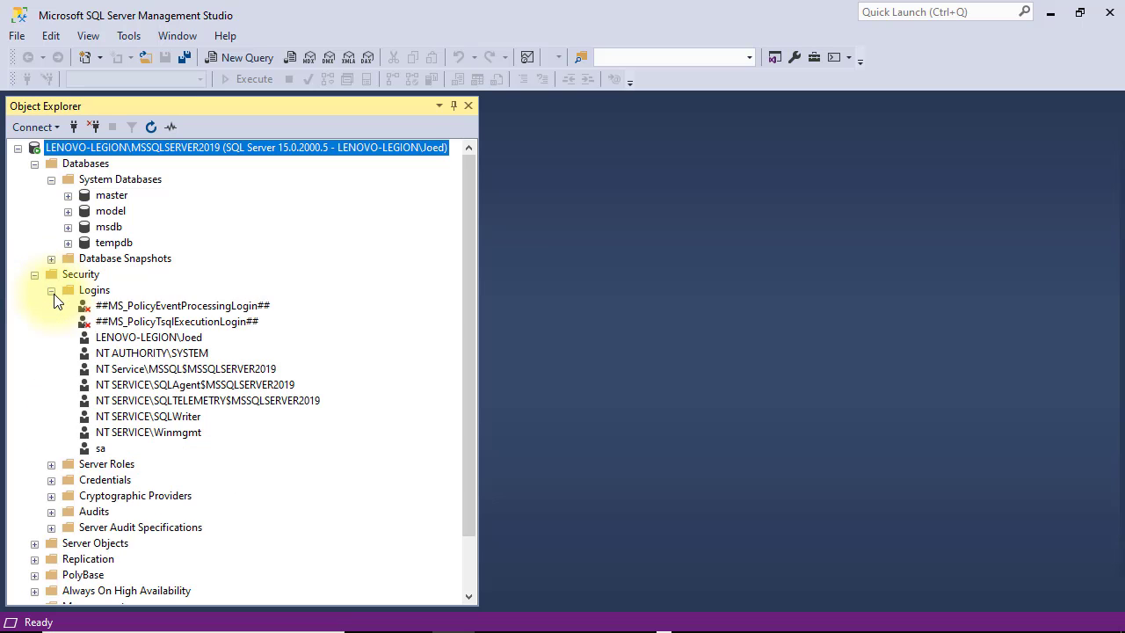
left_click(100, 449)
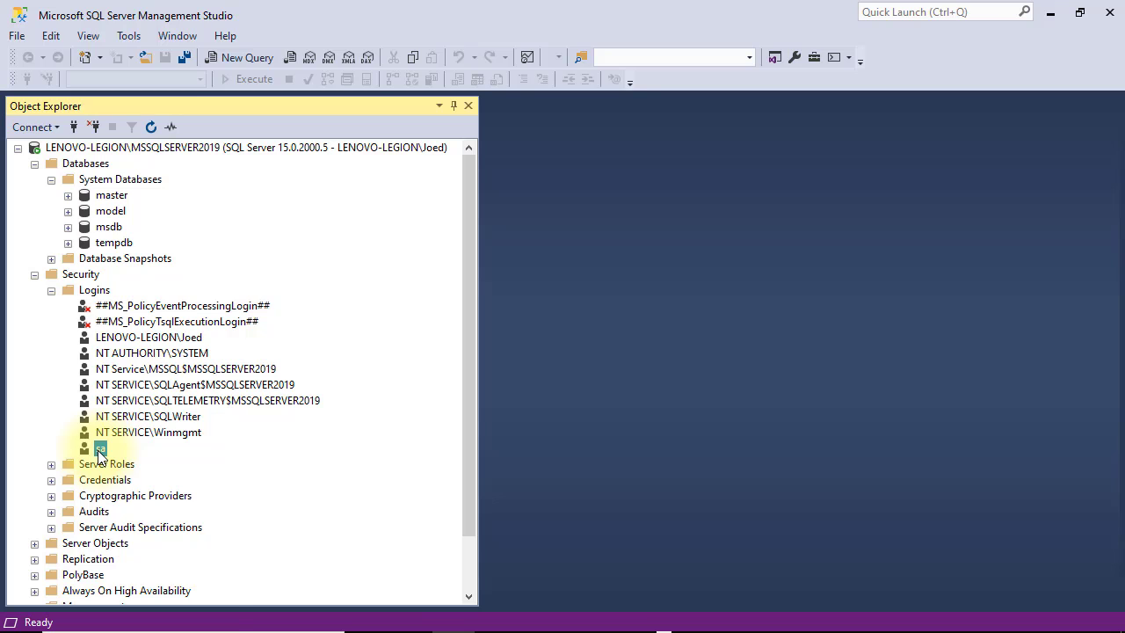
Step: Set the sa login's status to Disabled in its properties and refresh the Logins list
right_click(100, 450)
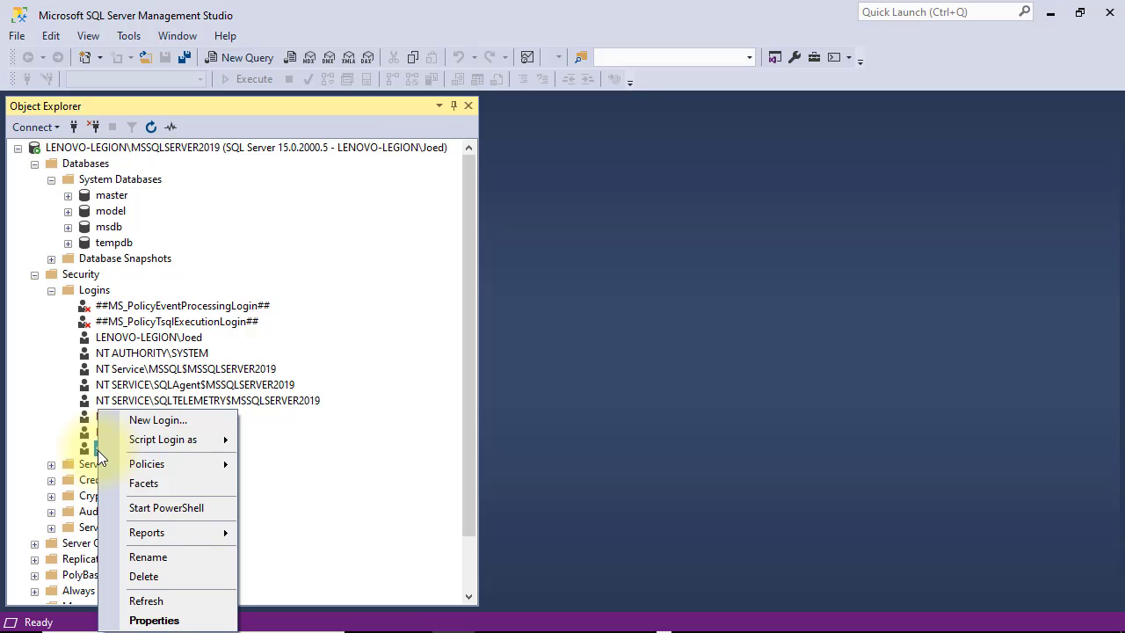
left_click(155, 621)
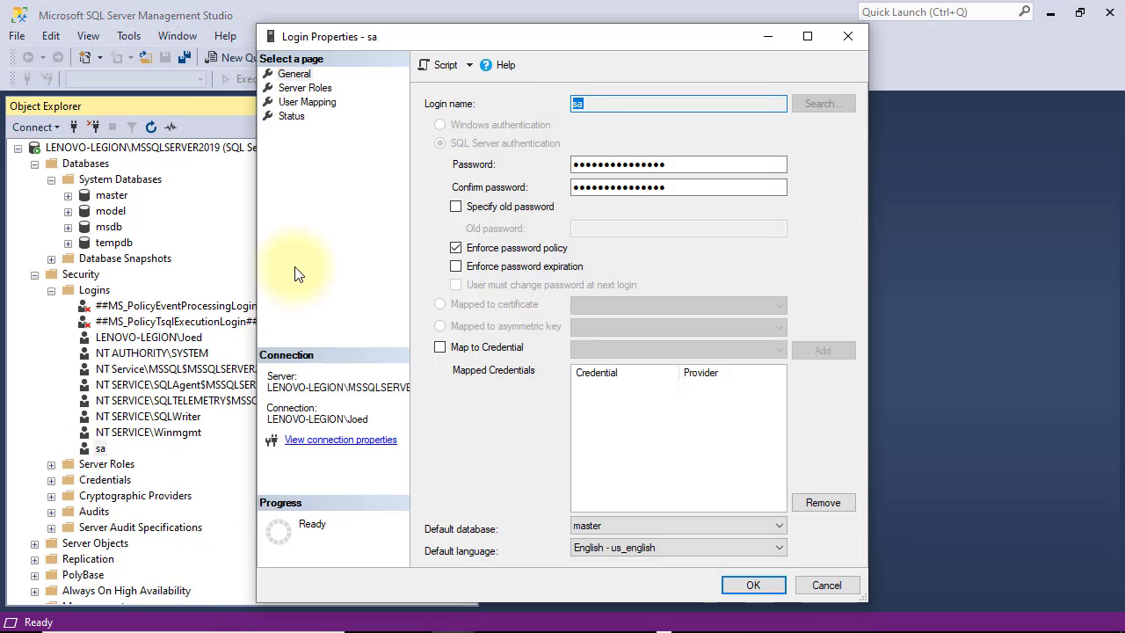
left_click(291, 116)
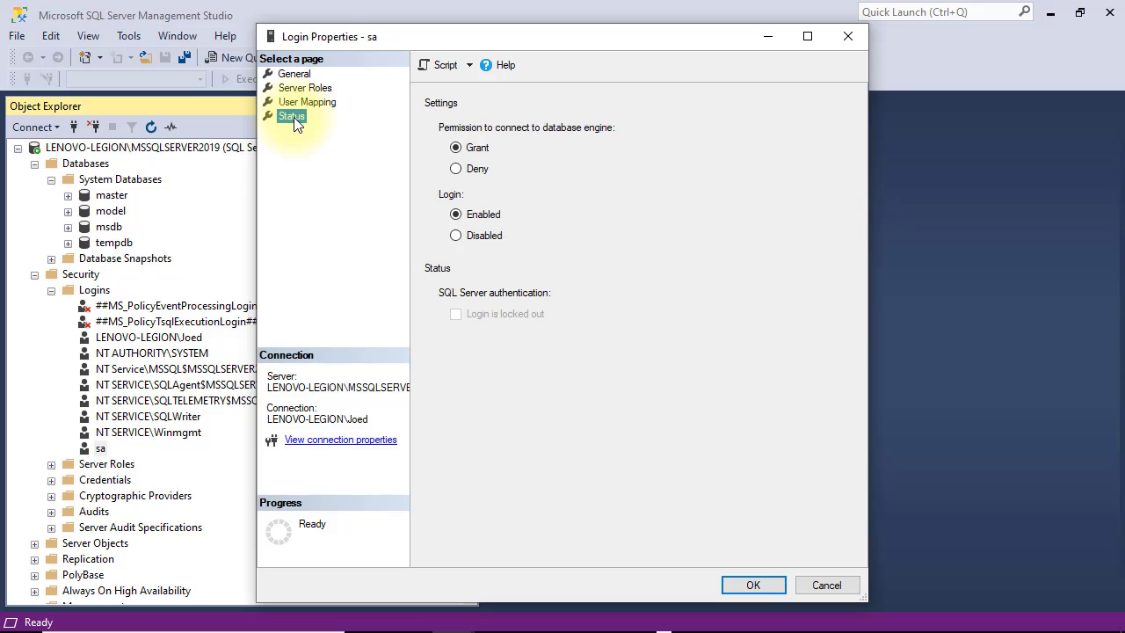
left_click(463, 238)
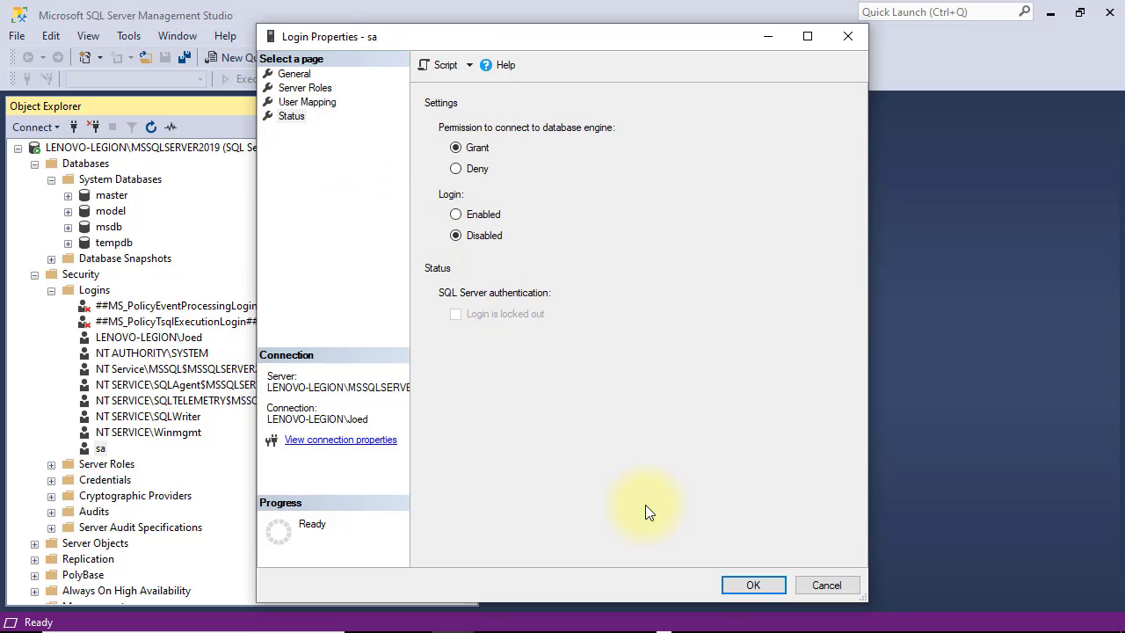
left_click(744, 584)
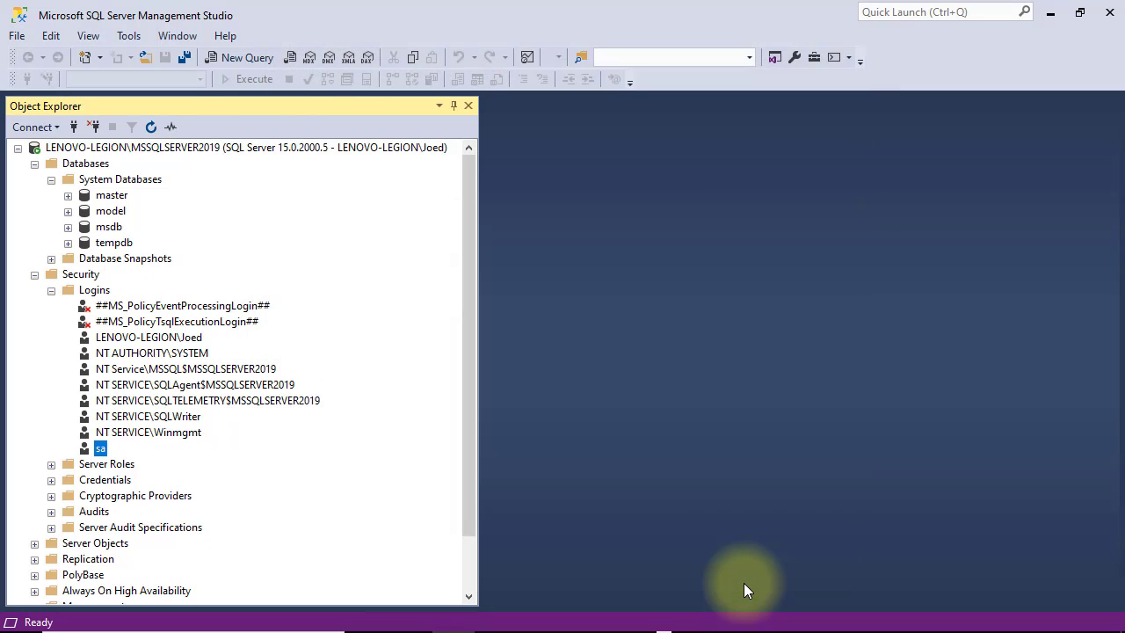
right_click(101, 296)
left_click(139, 392)
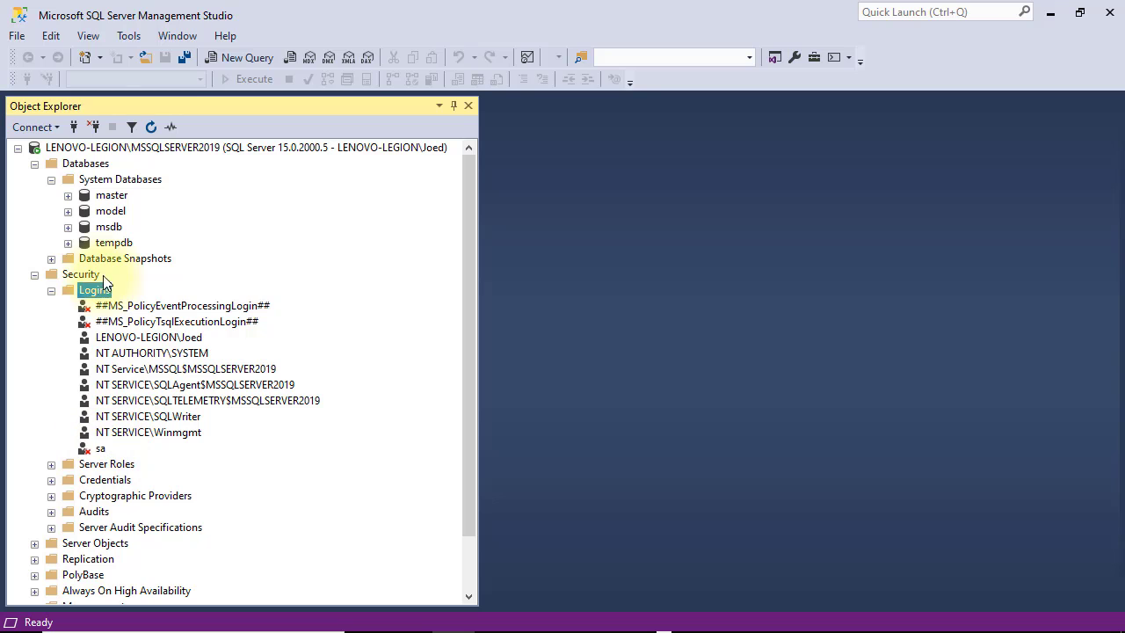
Step: Disconnect and try connecting with SQL Server Authentication as sa, which fails because the account is disabled
left_click(98, 125)
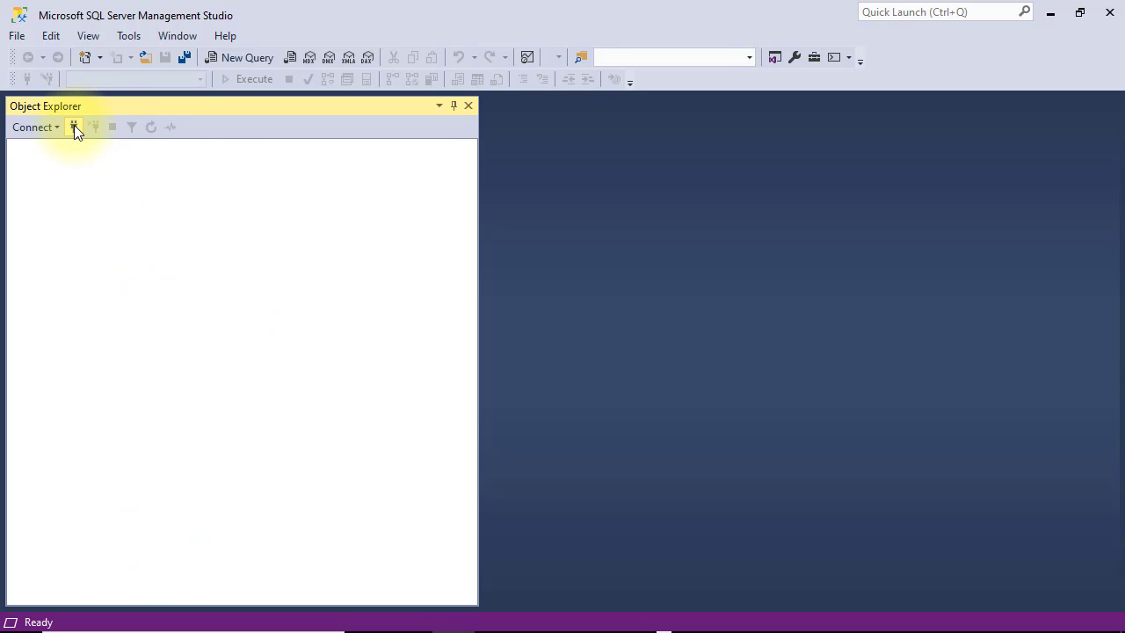
left_click(74, 127)
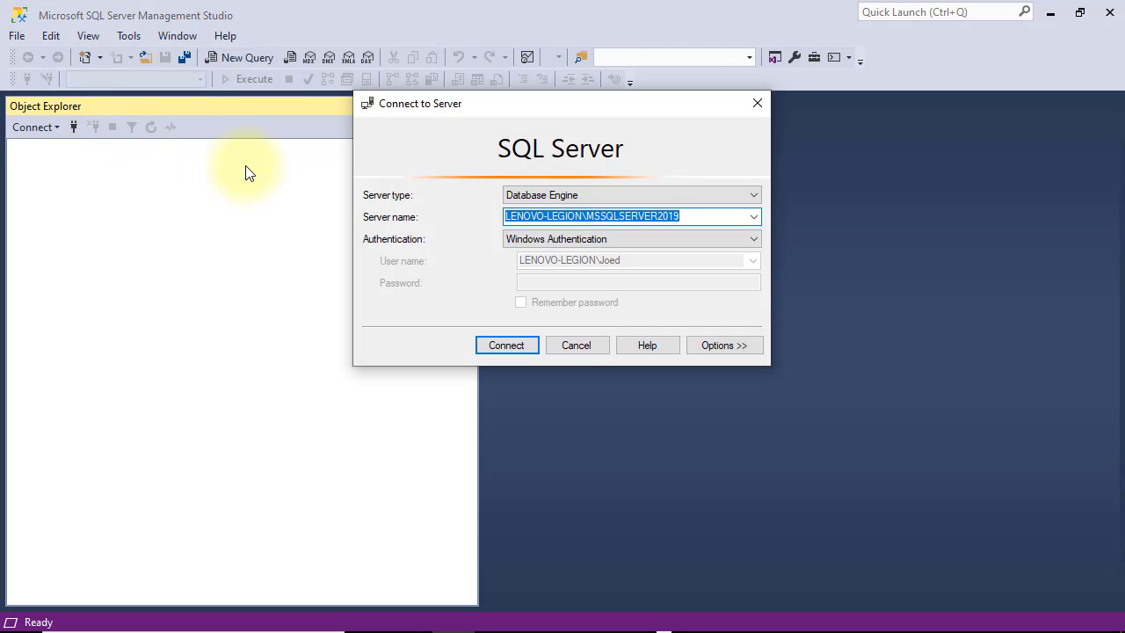
left_click(707, 239)
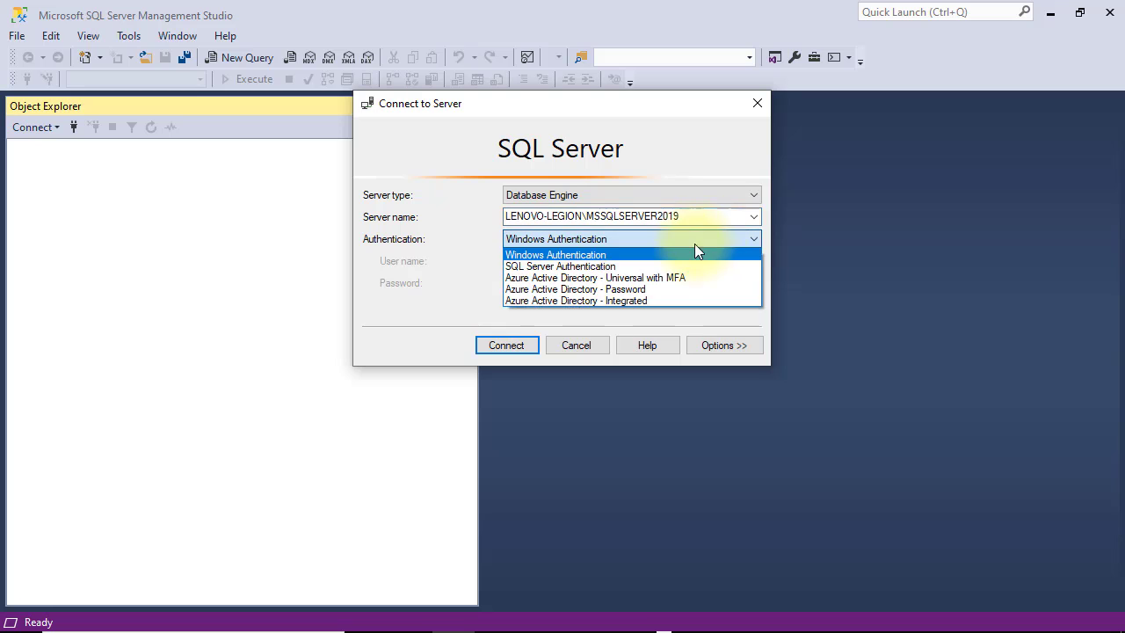
left_click(635, 267)
left_click(607, 282)
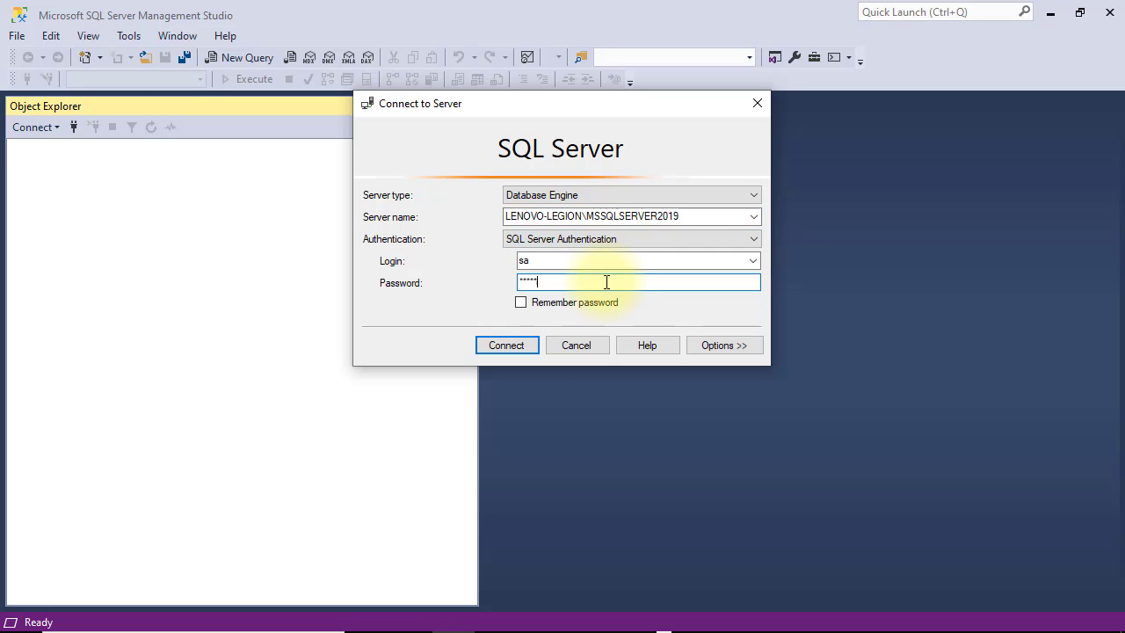
left_click(532, 343)
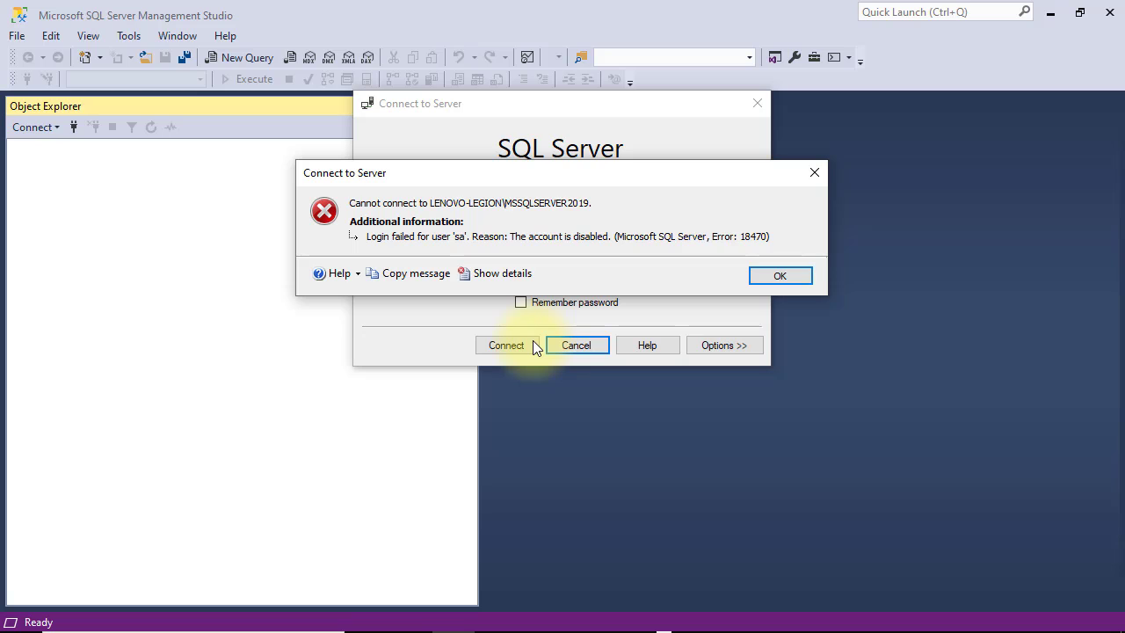
Step: Dismiss the login-failed error and connect with Windows Authentication instead
left_click(780, 276)
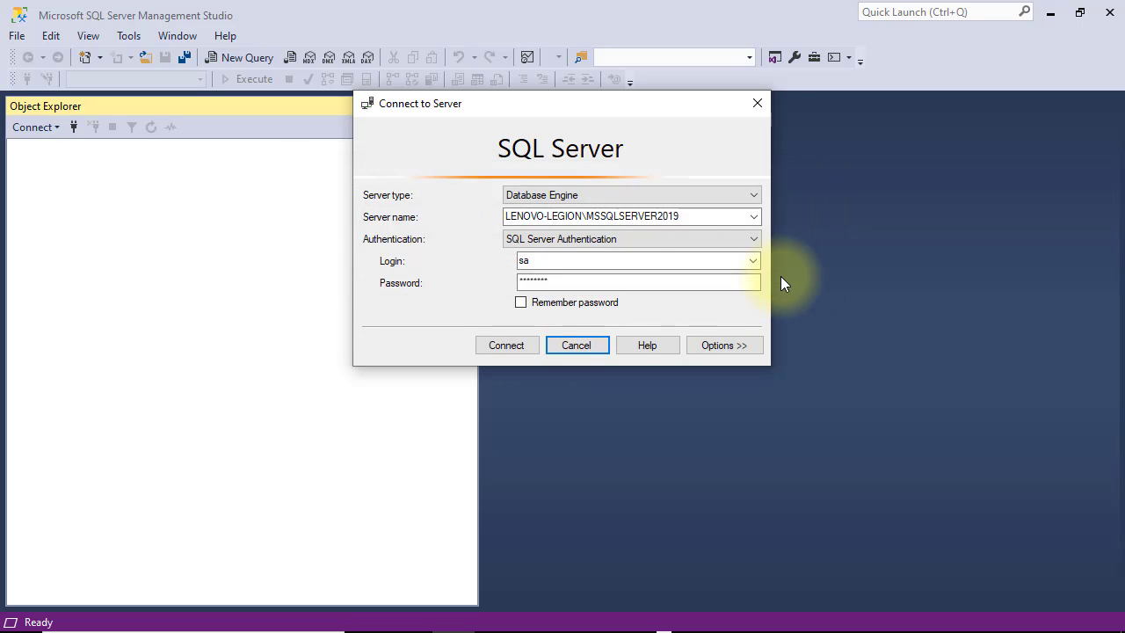
left_click(745, 238)
left_click(672, 250)
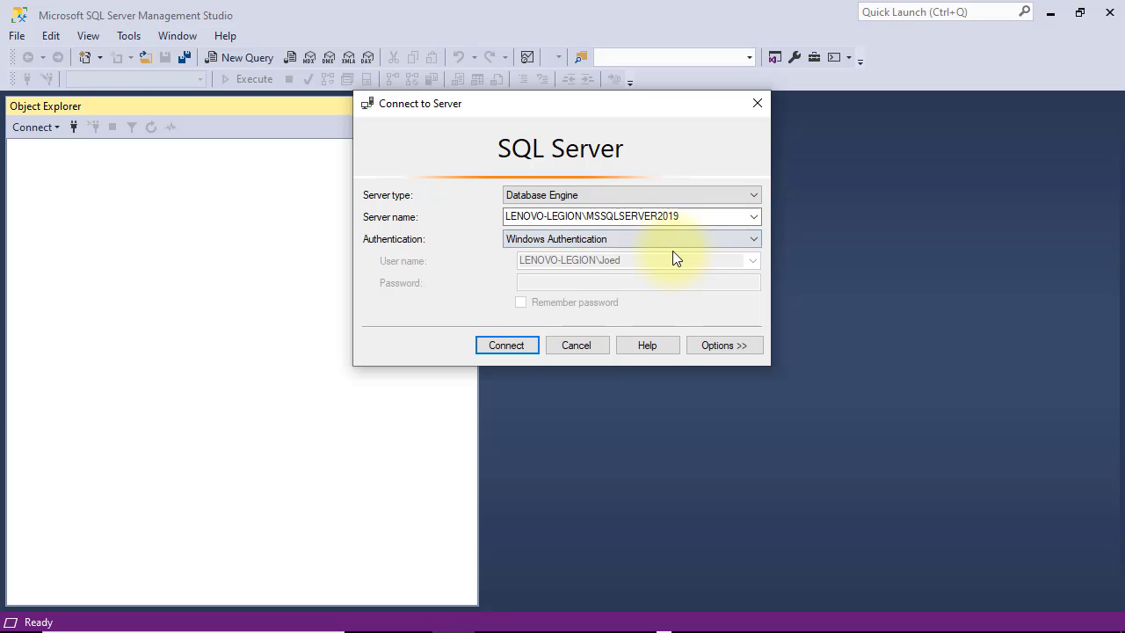
left_click(506, 344)
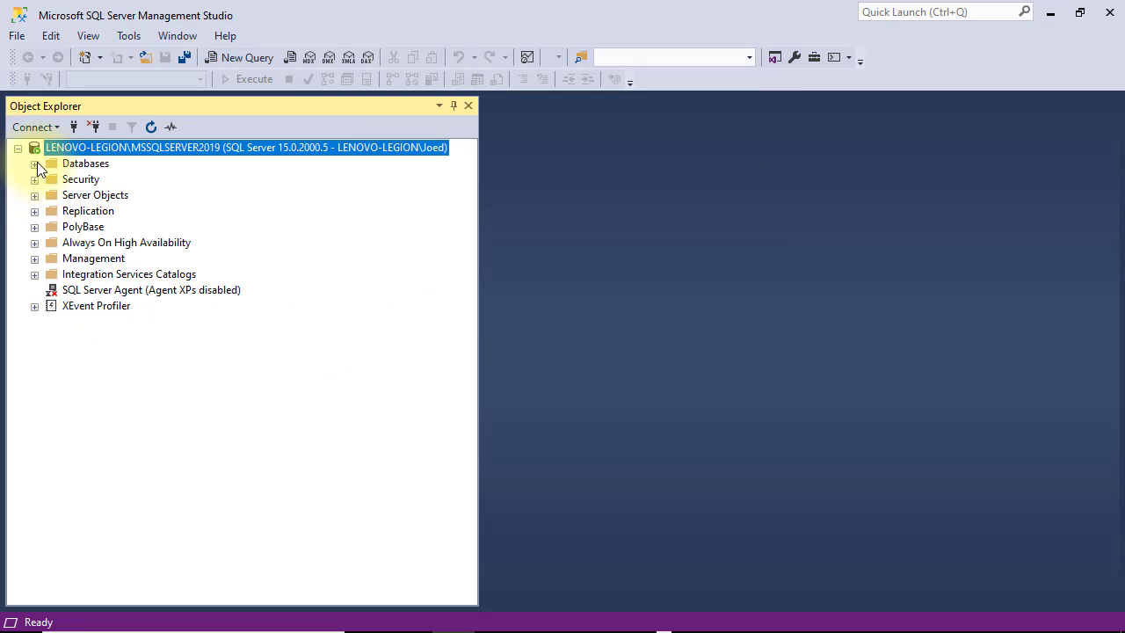
Step: Expand Security > Logins and set the sa login's status to Enabled in its properties
left_click(34, 163)
left_click(35, 210)
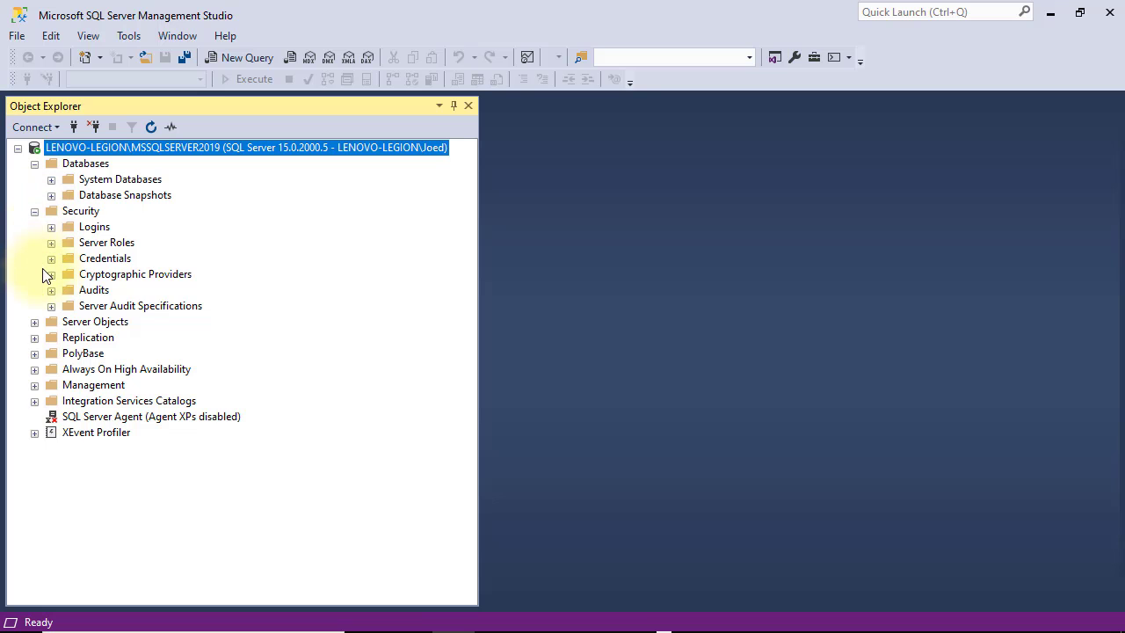
left_click(51, 226)
right_click(96, 386)
left_click(153, 596)
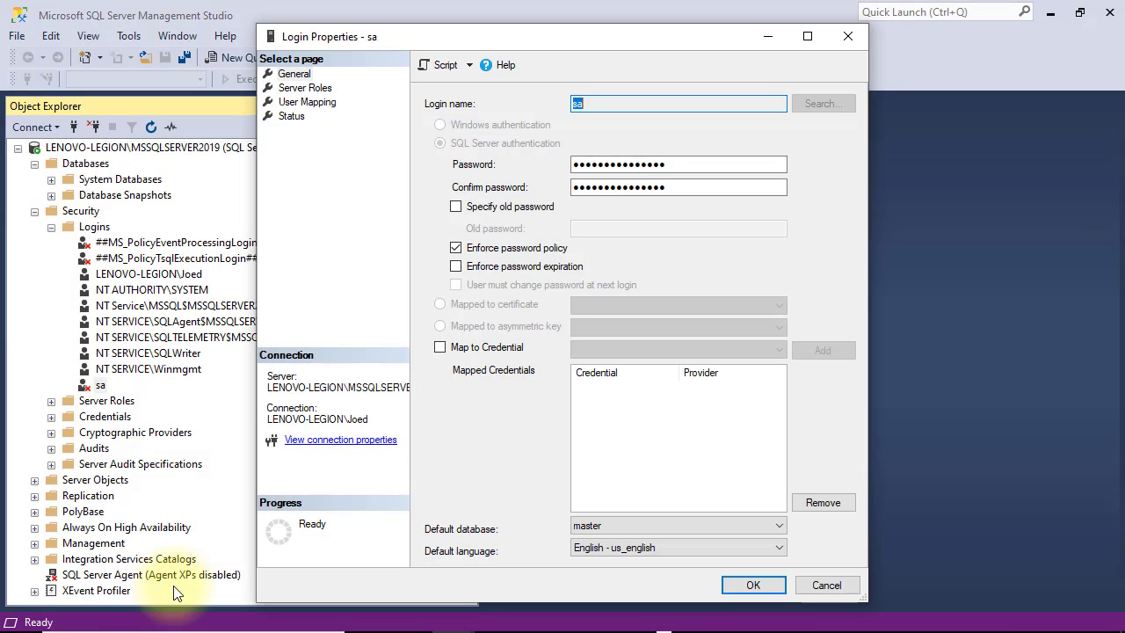
left_click(291, 117)
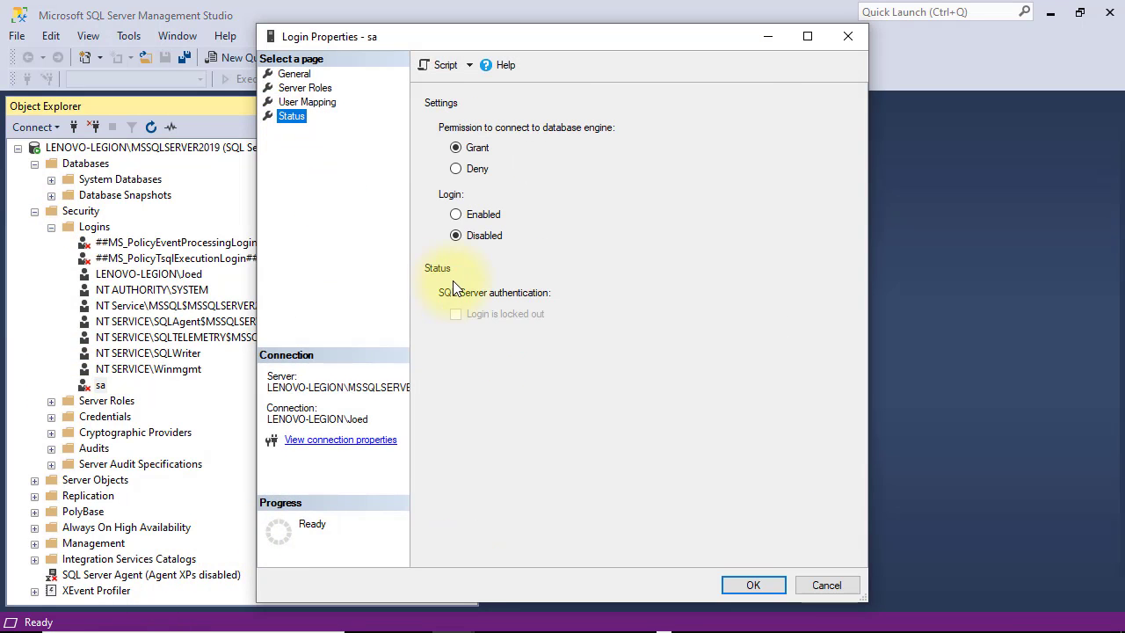
left_click(457, 215)
left_click(753, 584)
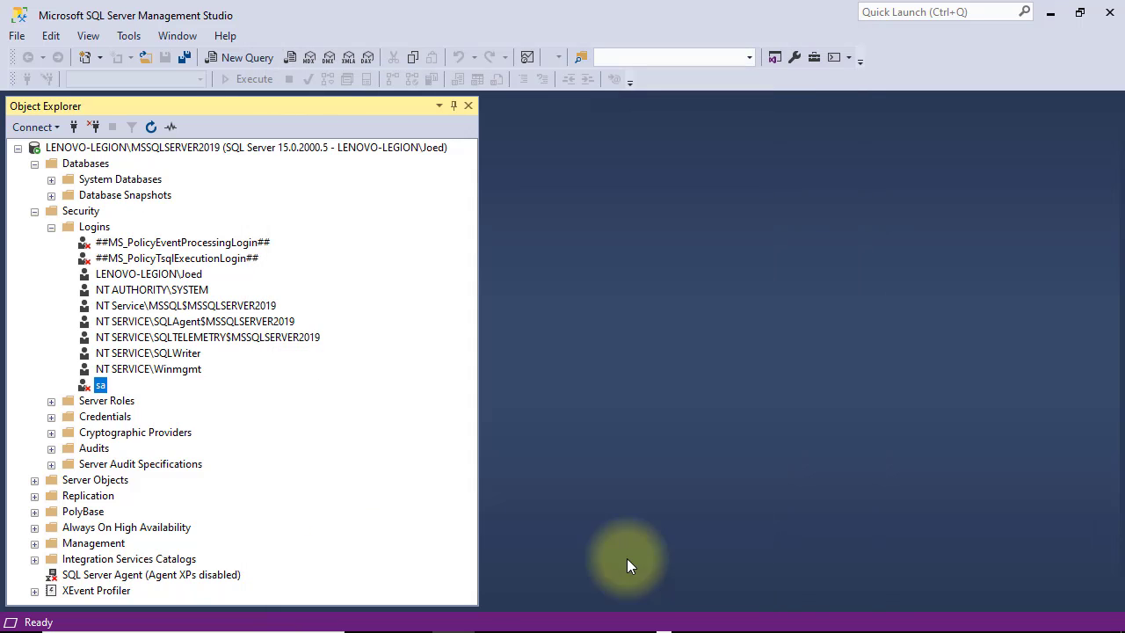
Step: Refresh the Logins list and collapse the Security node
right_click(89, 228)
left_click(129, 329)
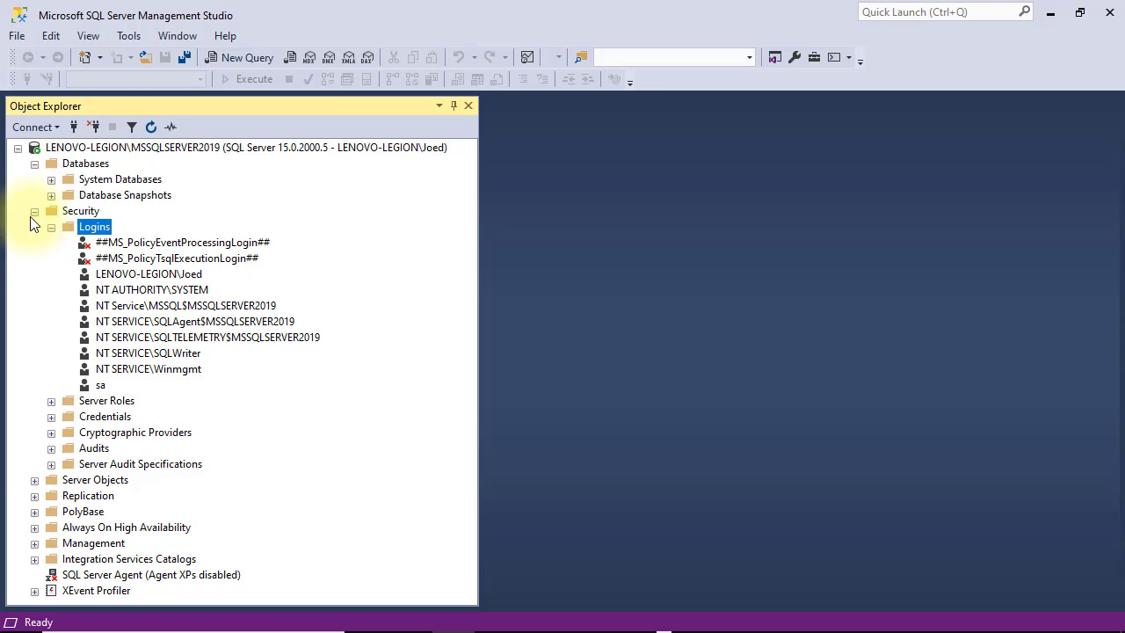
left_click(34, 210)
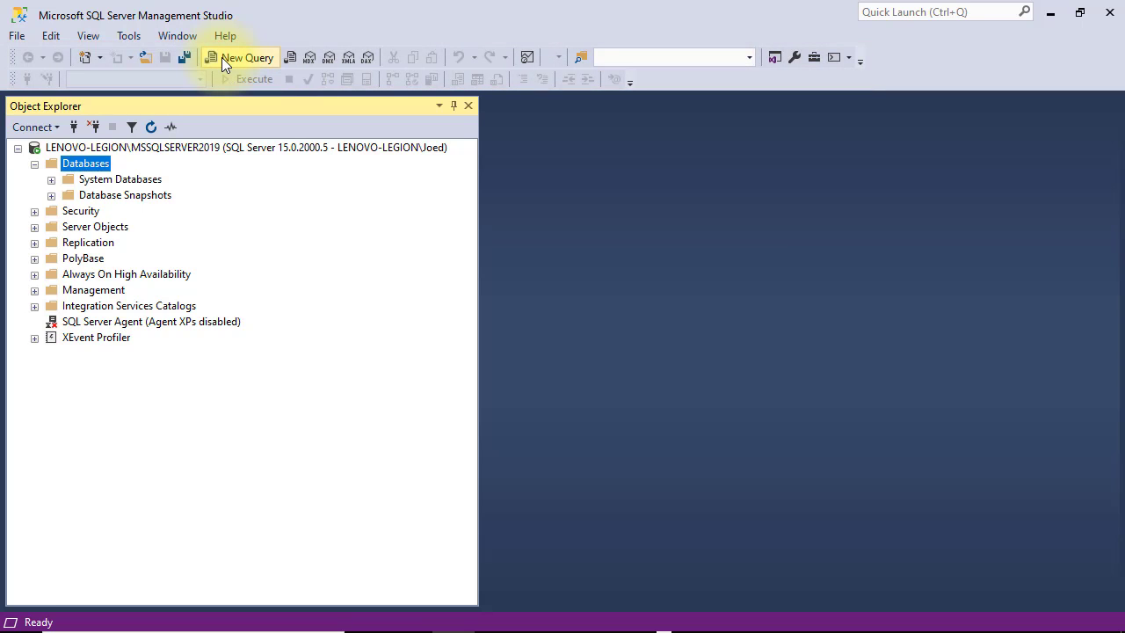
left_click(221, 57)
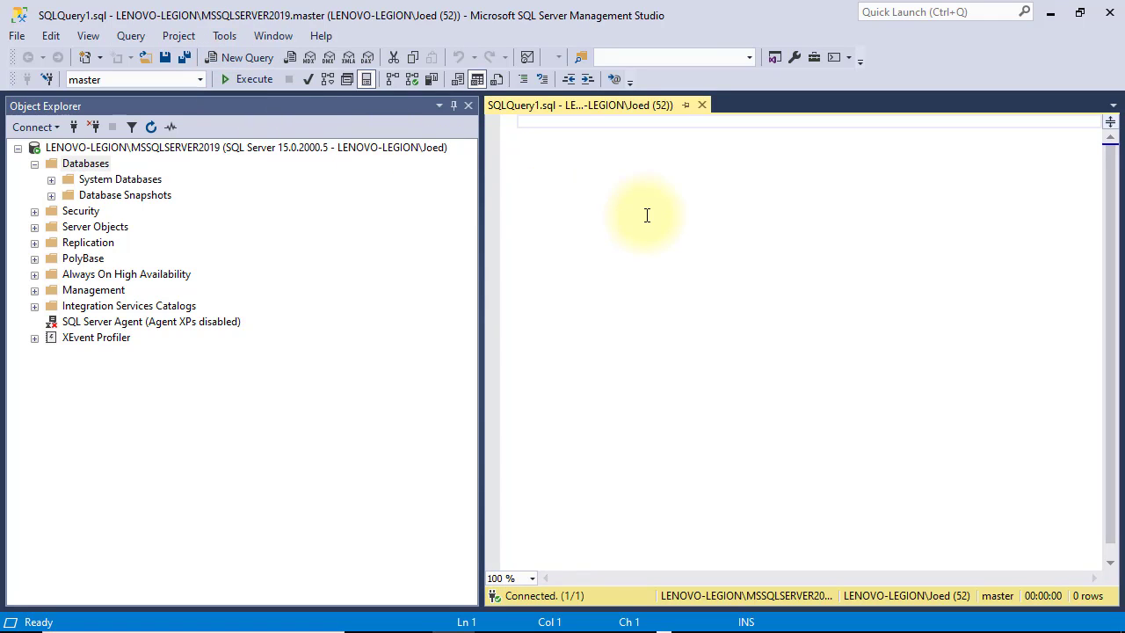
scroll(647, 216, "up", 4, "ctrl")
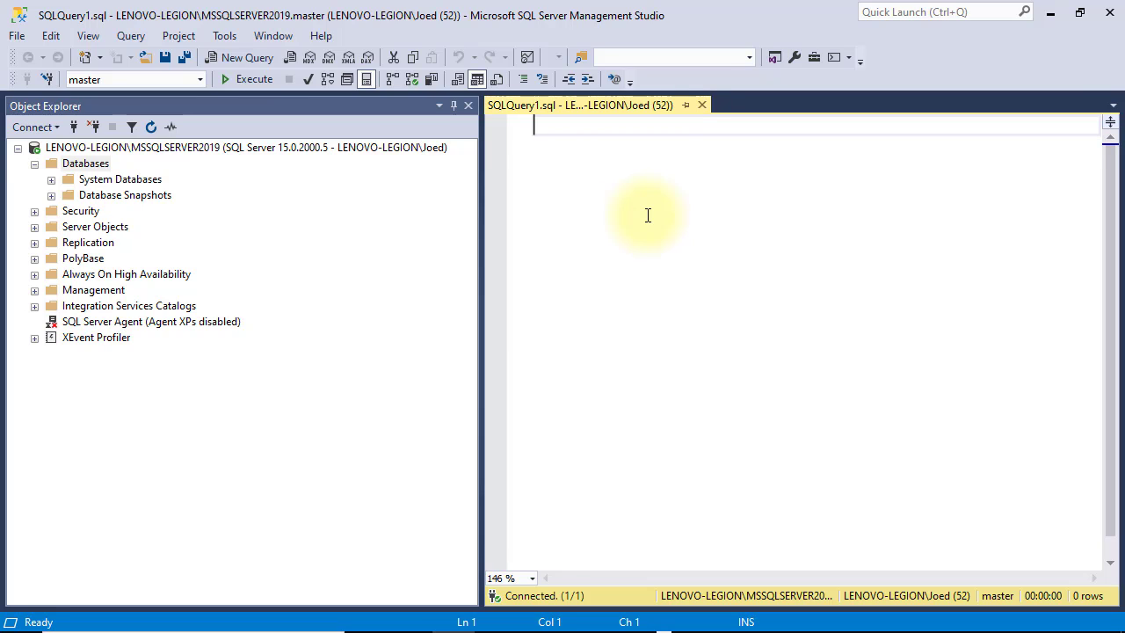
type("SELECT ")
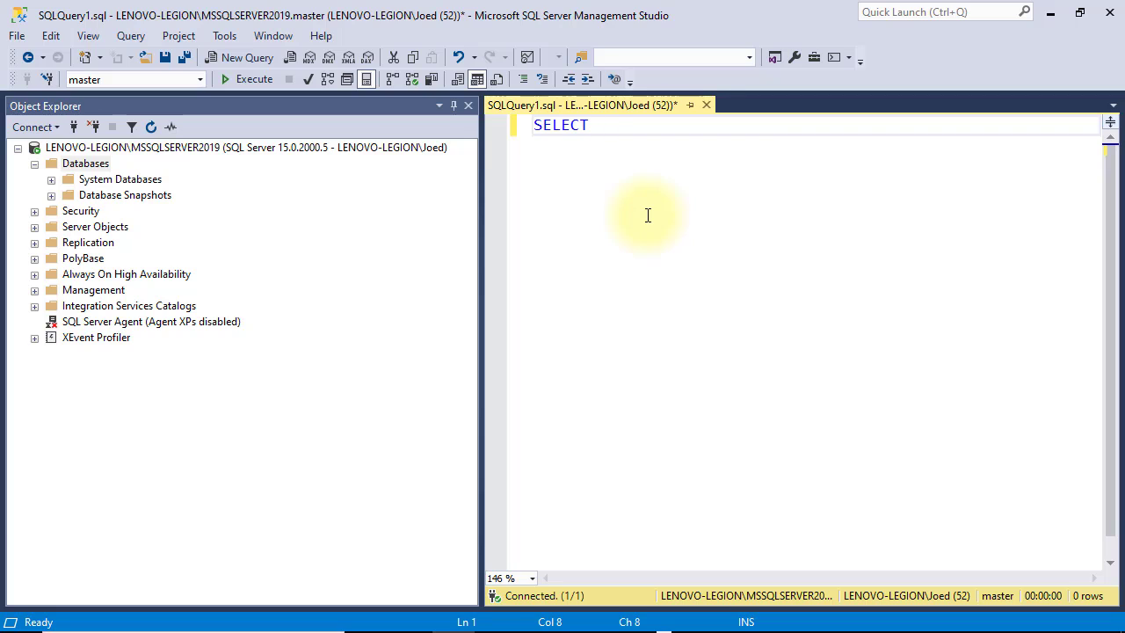
type("@@ver")
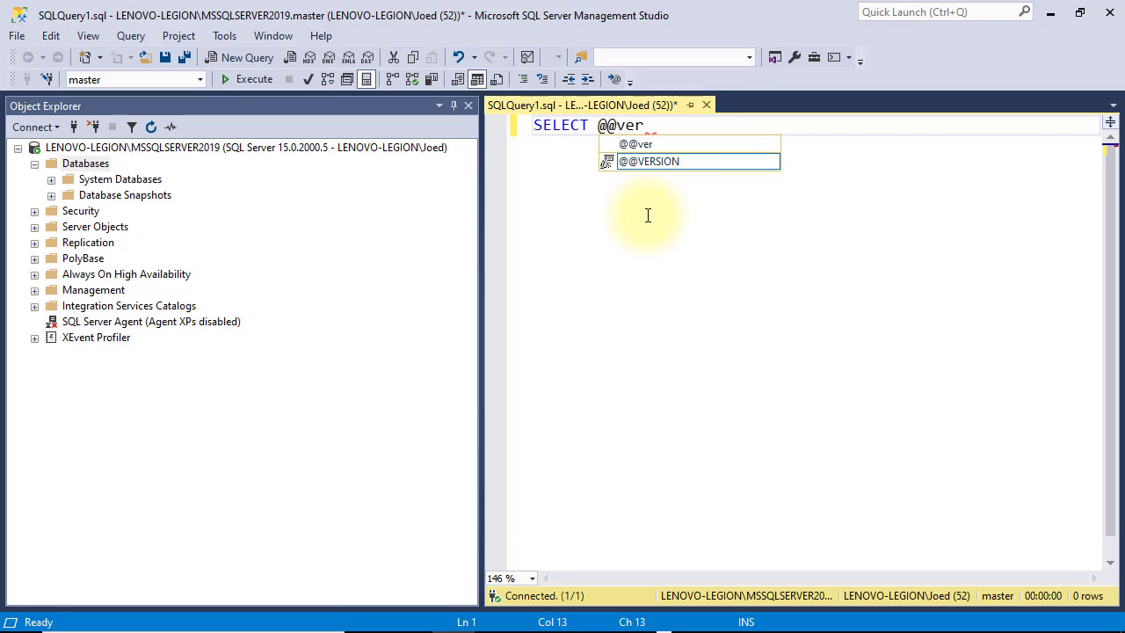
type("sion")
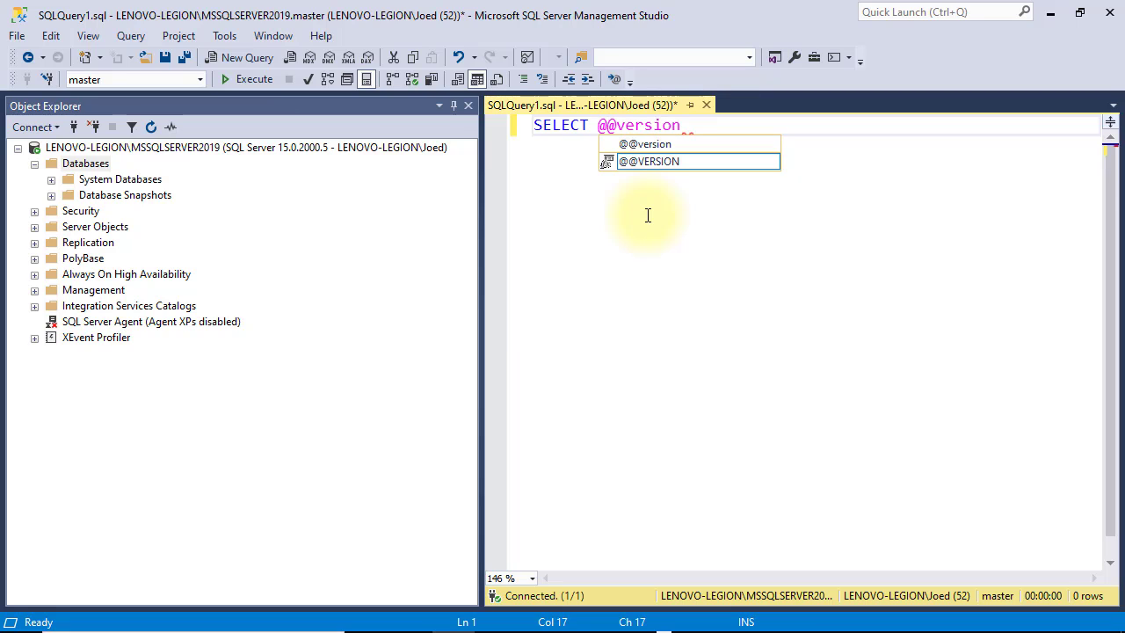
key("Tab")
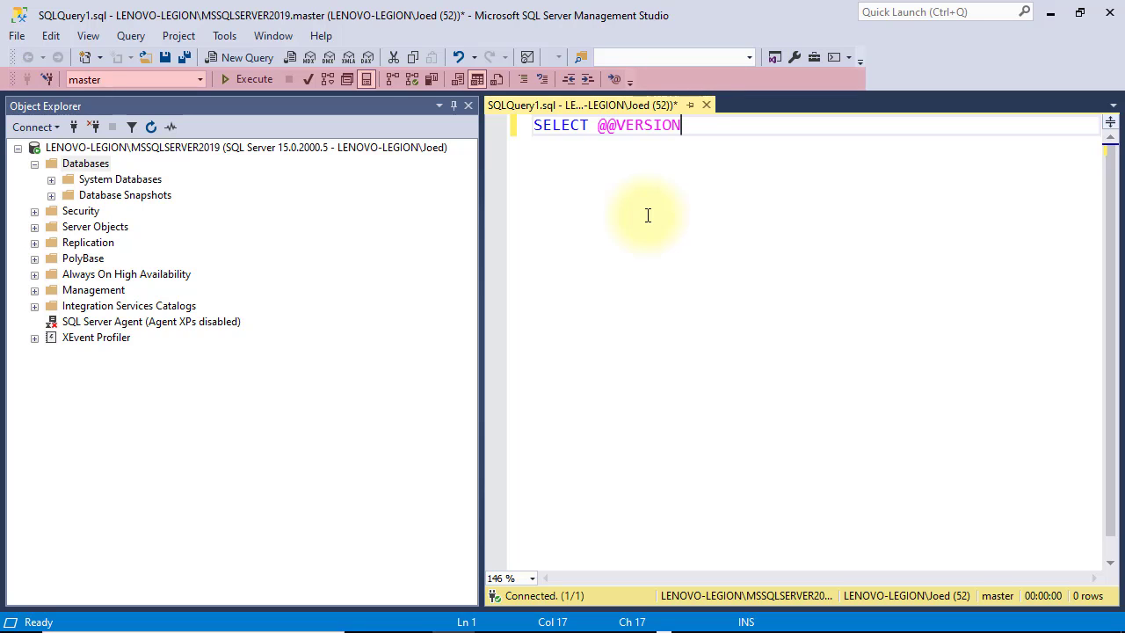
left_click(238, 77)
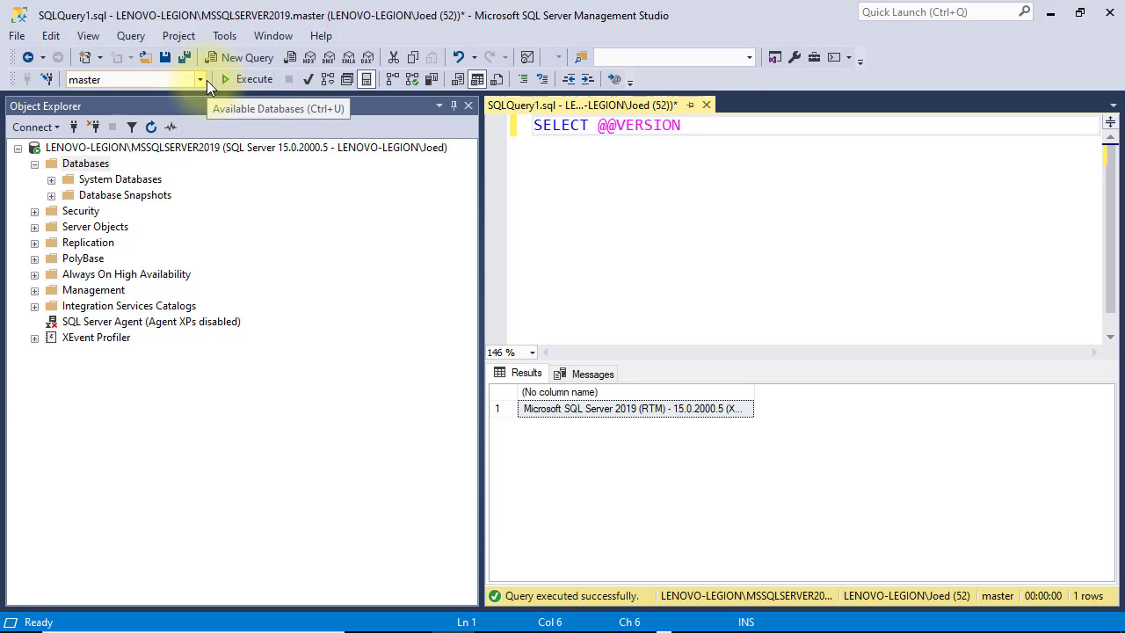
left_click(206, 80)
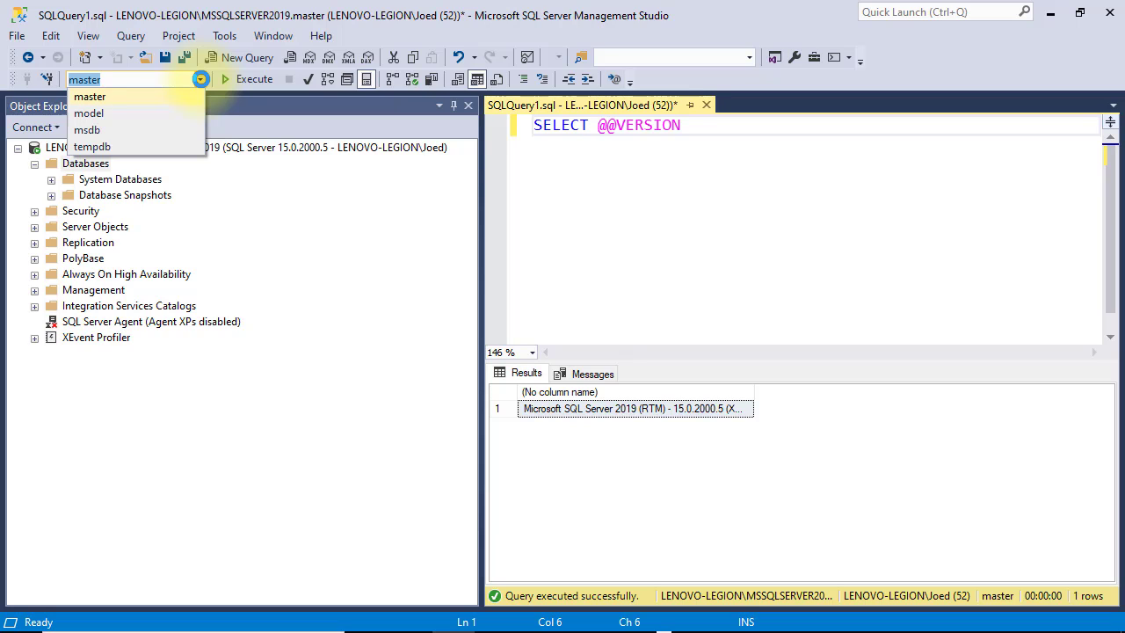
left_click(200, 79)
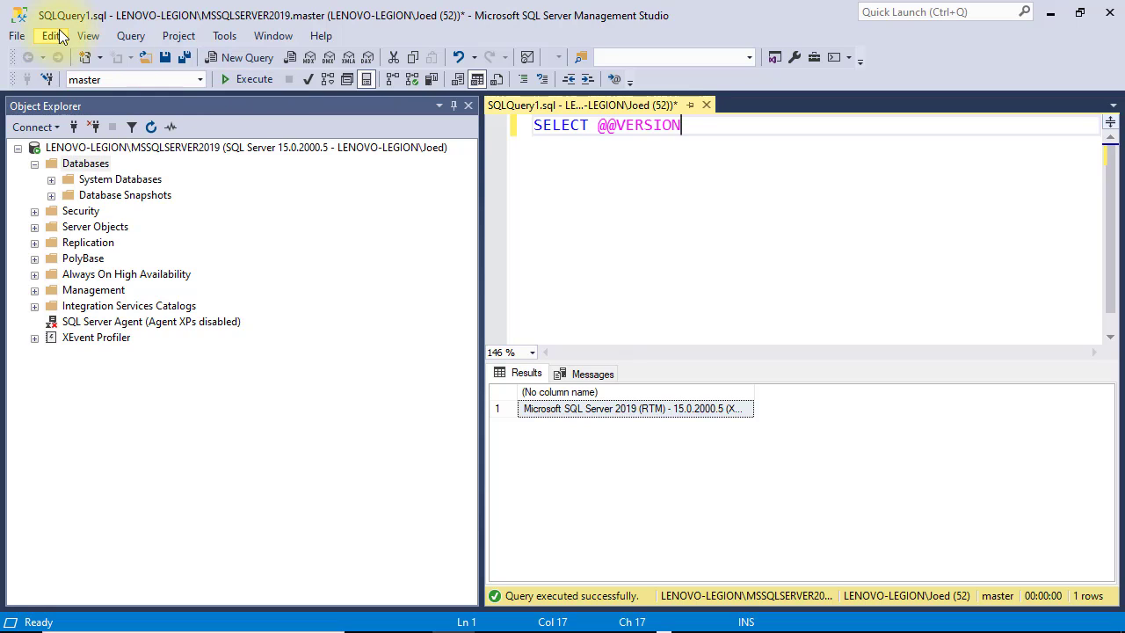
left_click(88, 41)
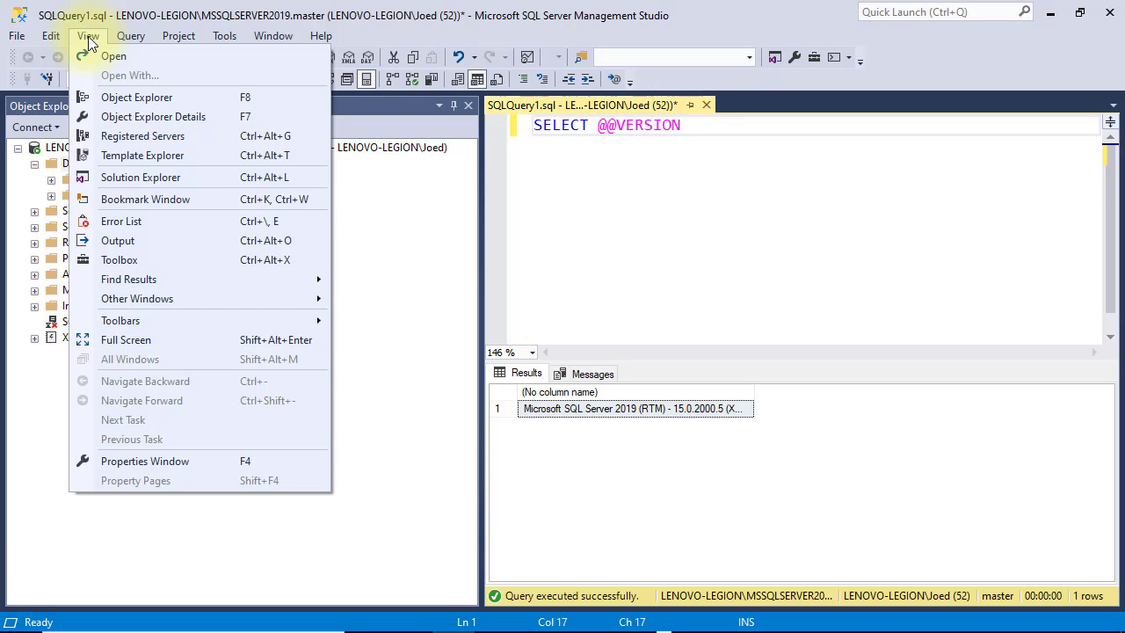
mouse_move(259, 324)
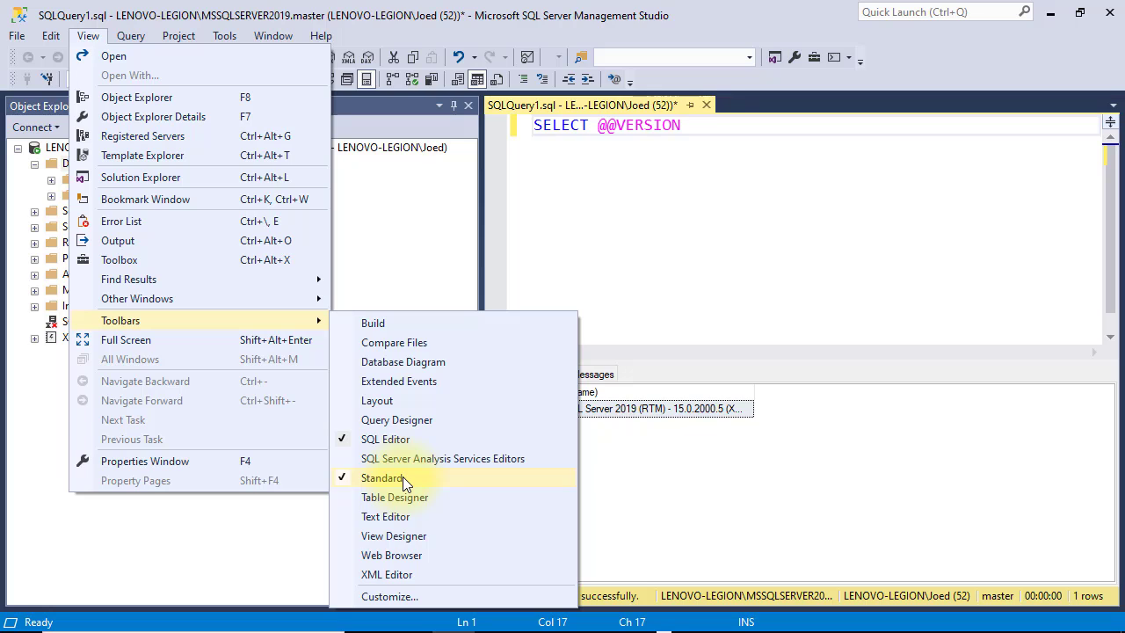
left_click(579, 194)
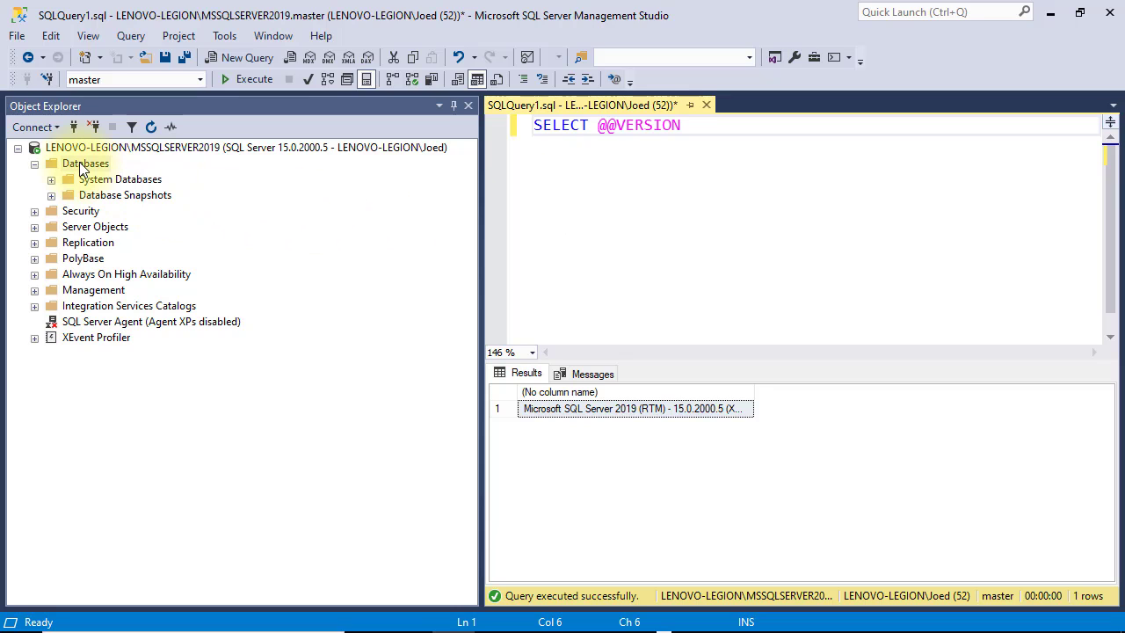
right_click(88, 168)
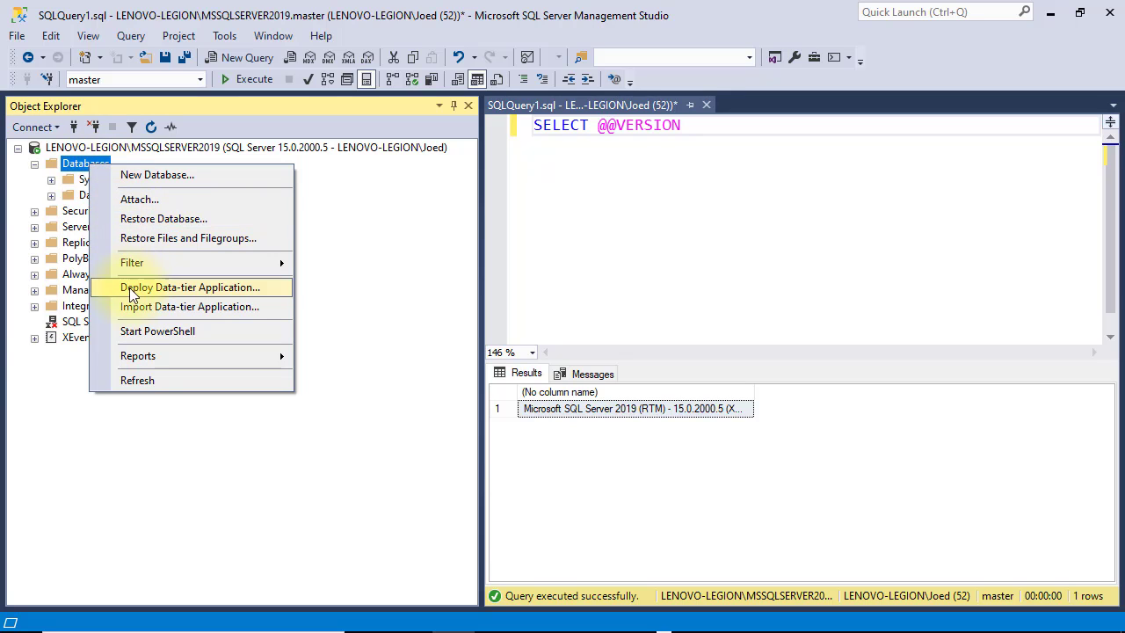
left_click(136, 428)
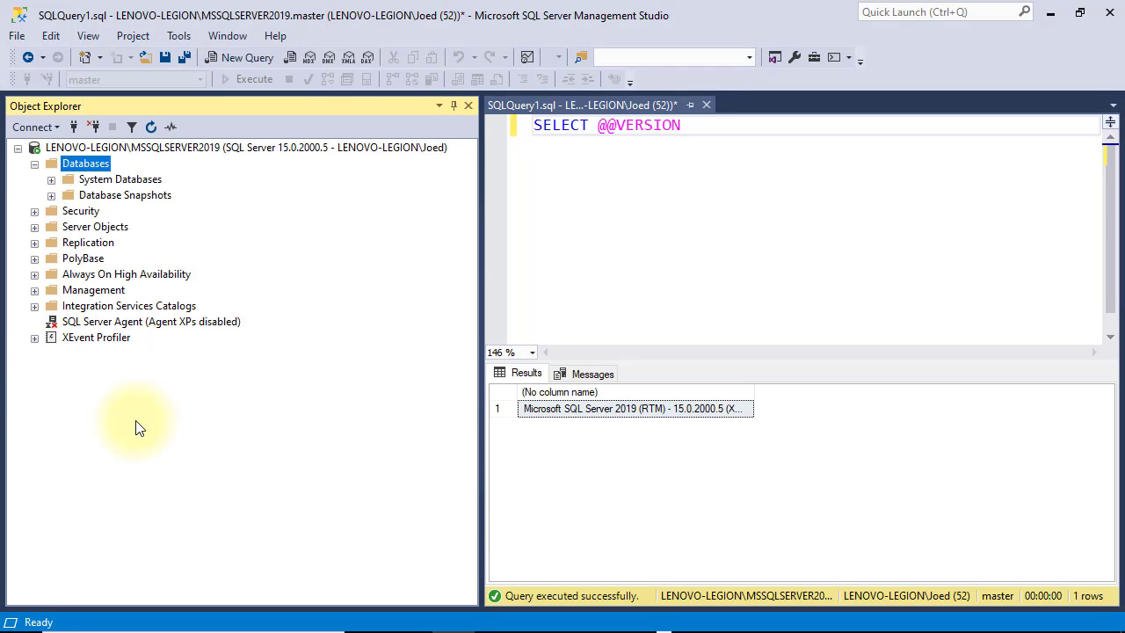